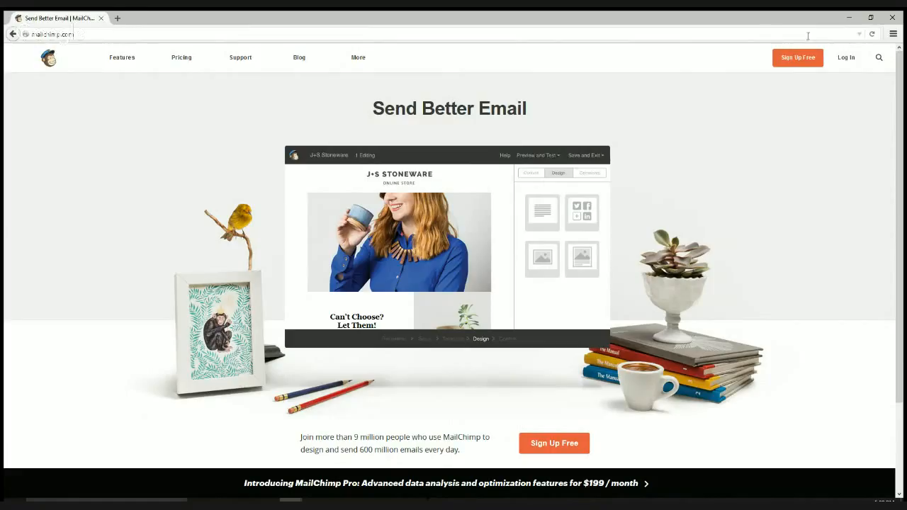
# - Sign in to MailChimp with the account username and password to reach the Dashboard
pyautogui.click(848, 60)
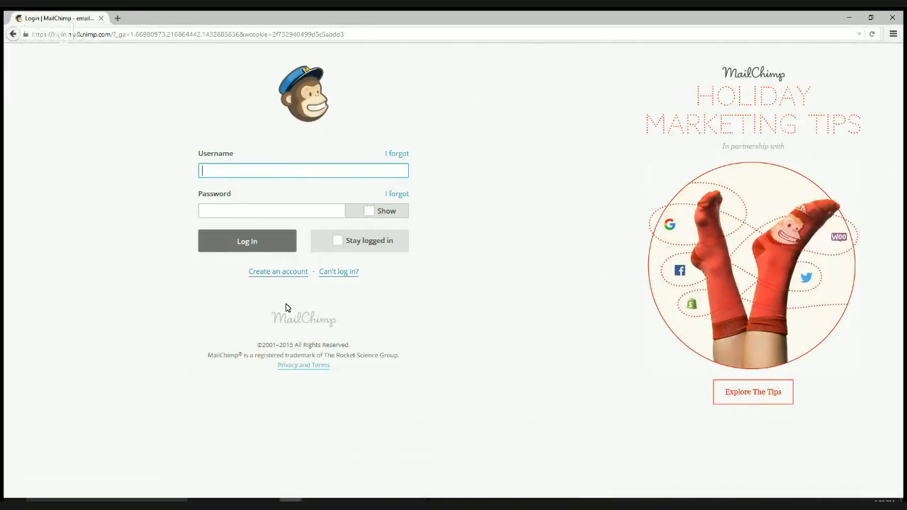
pyautogui.write('cynthiaschomp')
pyautogui.press('Tab')
pyautogui.write('***********')
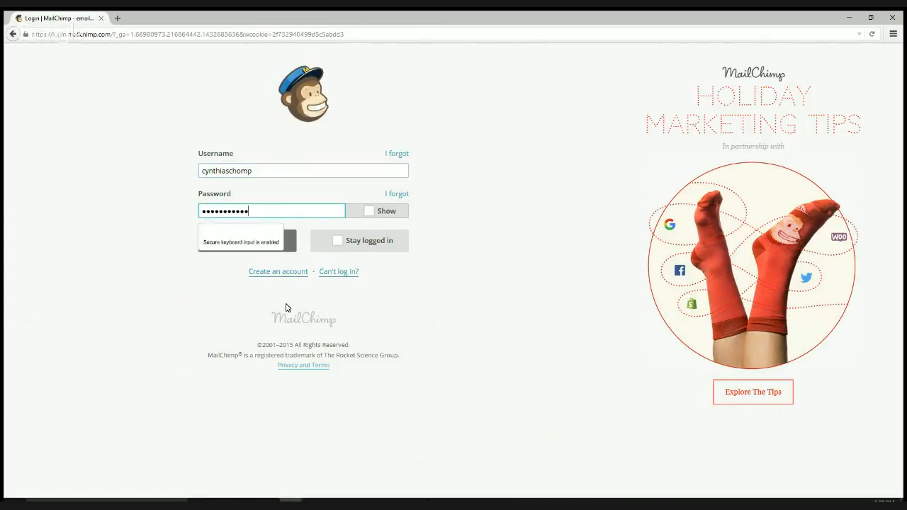
pyautogui.press('Return')
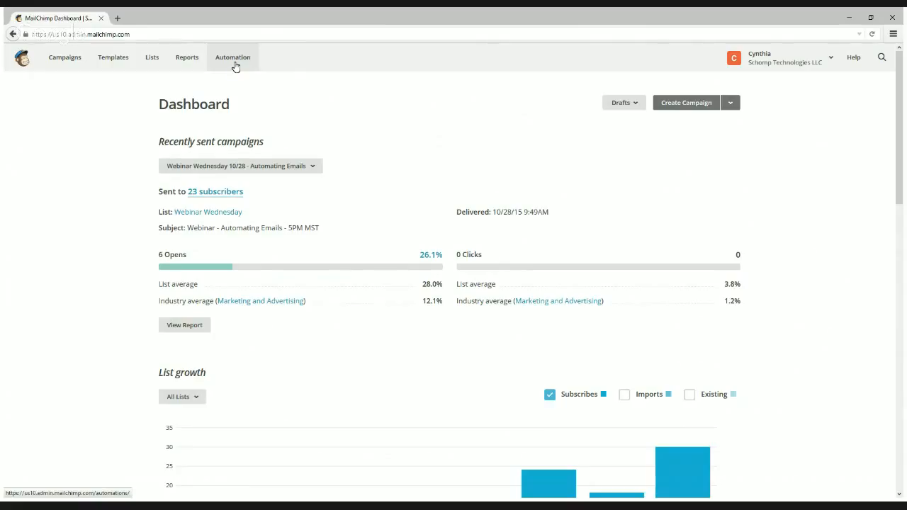
# - Browse the Automation page's workflows, such as About Page Freebie and Marketing Success
pyautogui.click(234, 58)
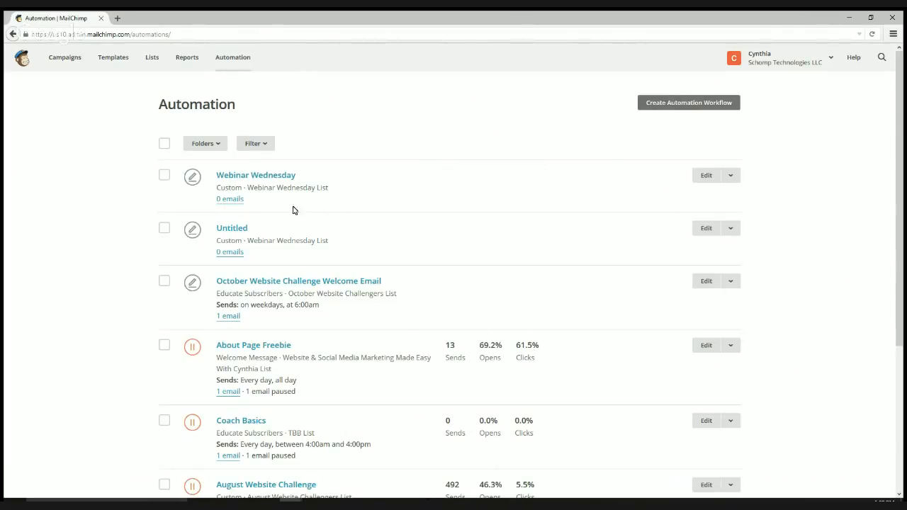
pyautogui.scroll(-2, 241, 233)
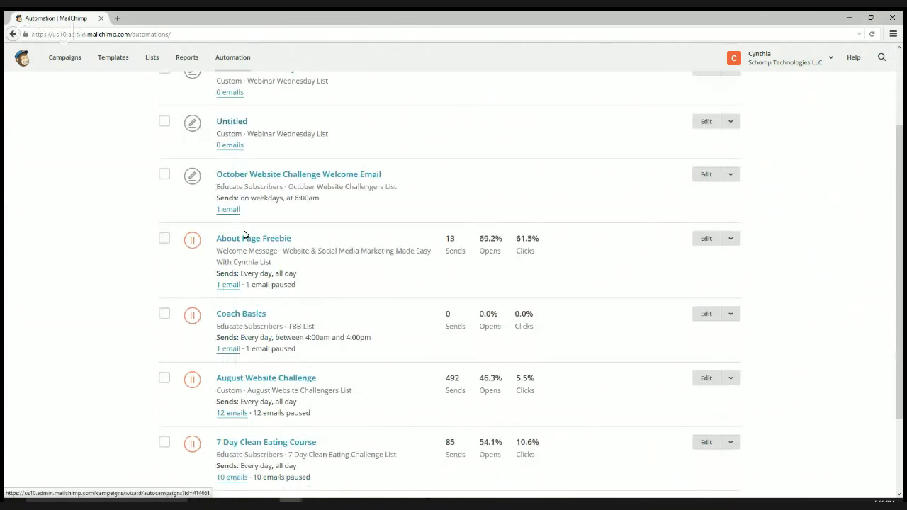
pyautogui.scroll(-2, 415, 279)
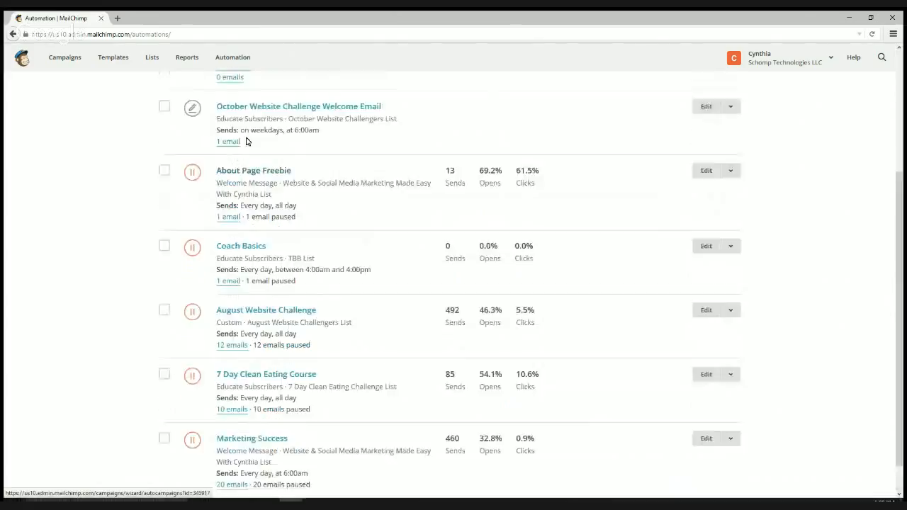
pyautogui.scroll(1, 233, 141)
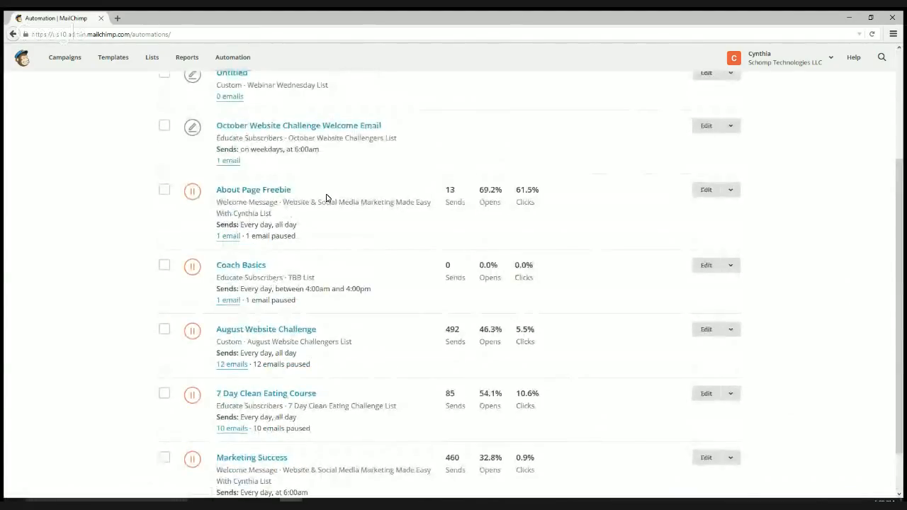
pyautogui.scroll(-1, 325, 202)
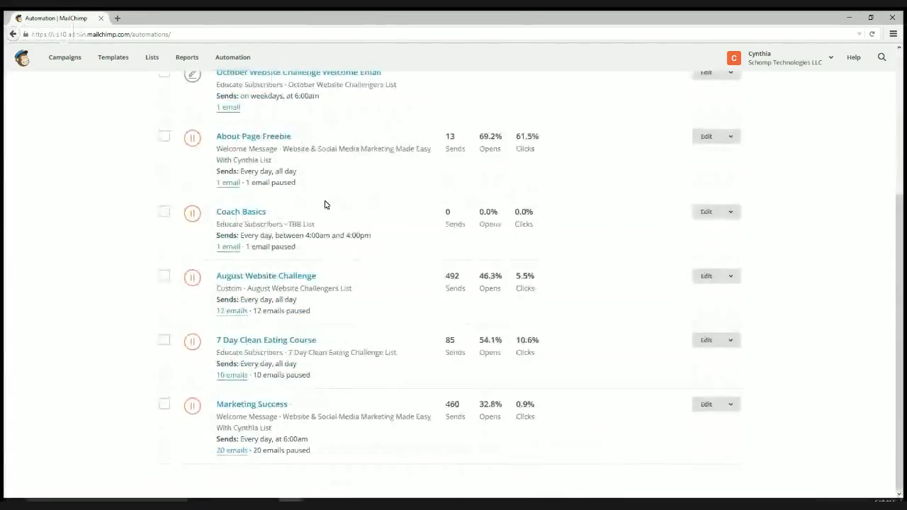
pyautogui.moveTo(274, 215); pyautogui.dragTo(219, 214)
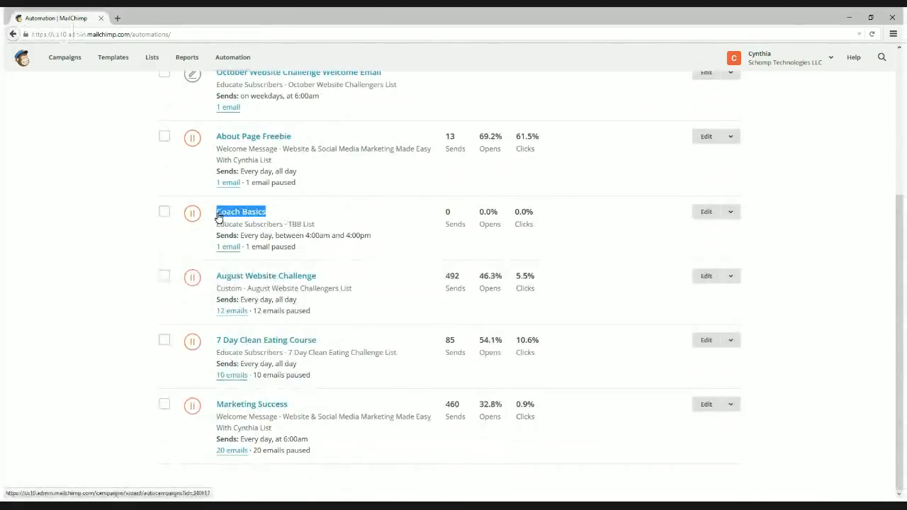
pyautogui.click(335, 214)
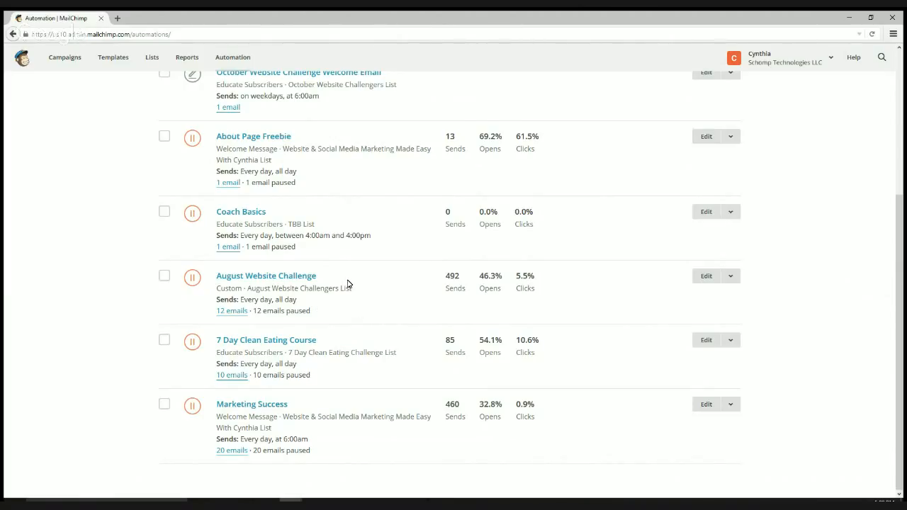
pyautogui.moveTo(318, 276); pyautogui.dragTo(213, 276)
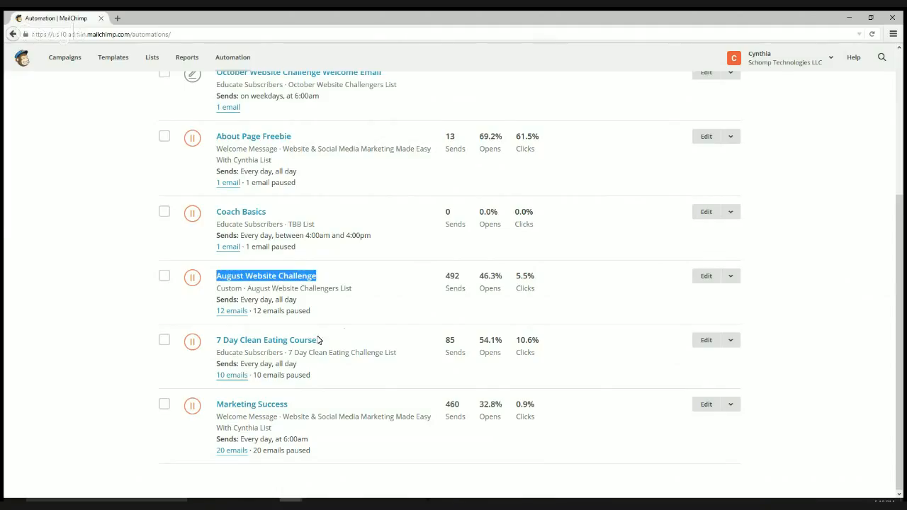
pyautogui.moveTo(331, 345); pyautogui.dragTo(218, 345)
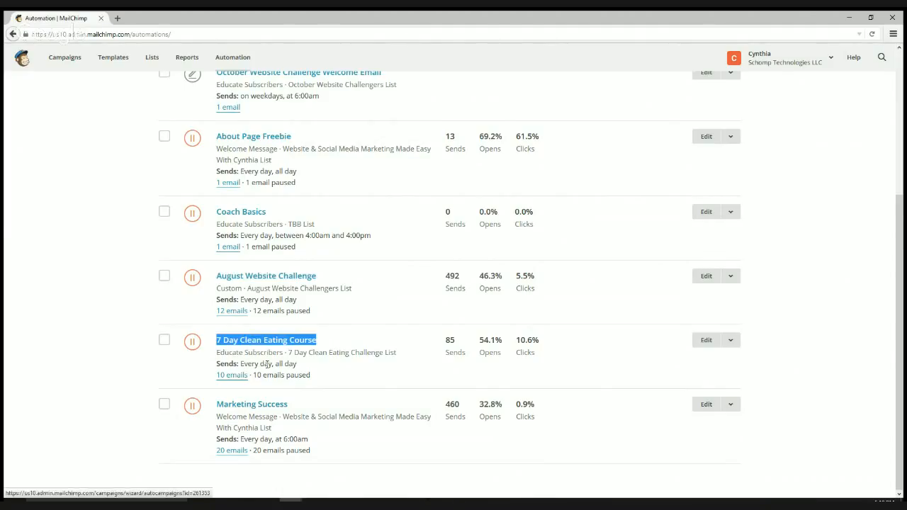
pyautogui.click(349, 374)
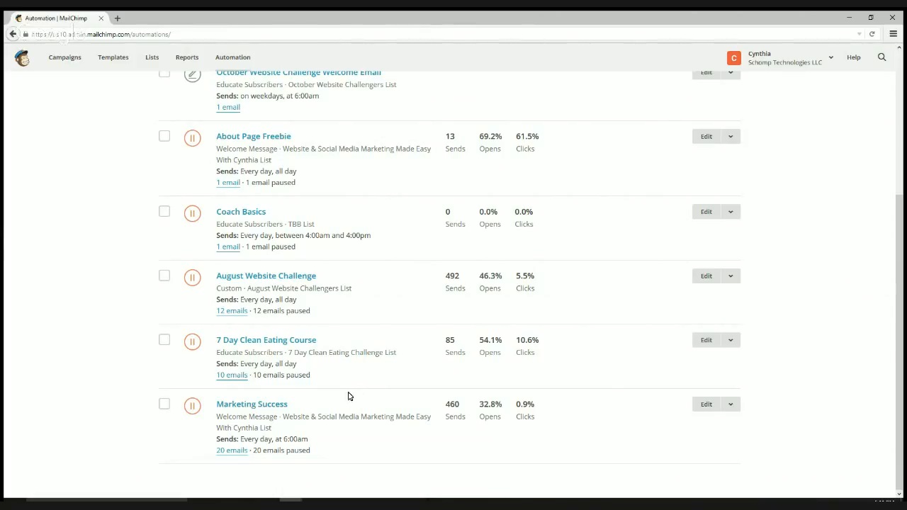
pyautogui.moveTo(290, 404); pyautogui.dragTo(219, 409)
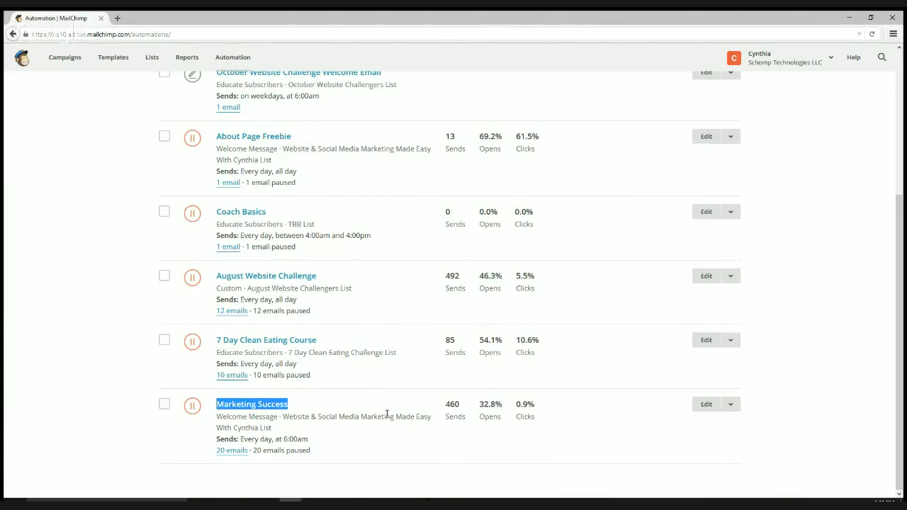
pyautogui.scroll(3, 388, 417)
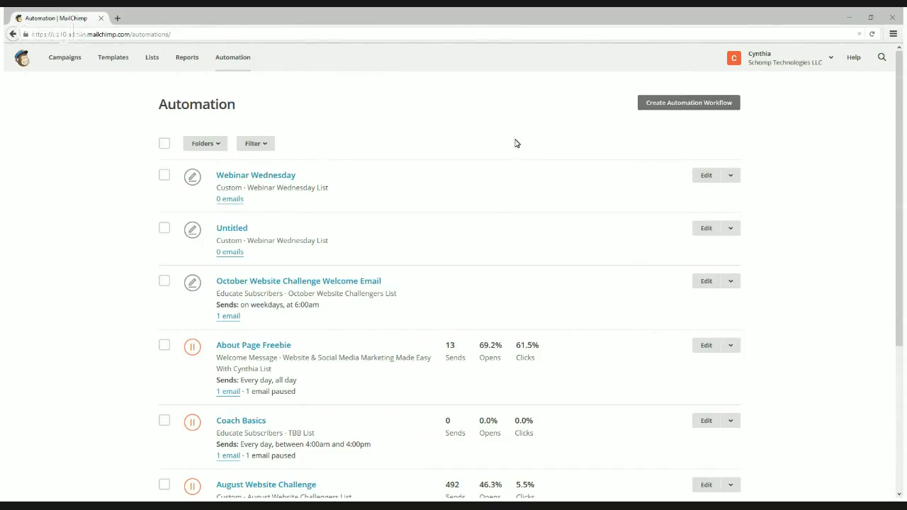
# - Create a new automation workflow using the August Website Challengers list (41 subscribers)
pyautogui.click(690, 107)
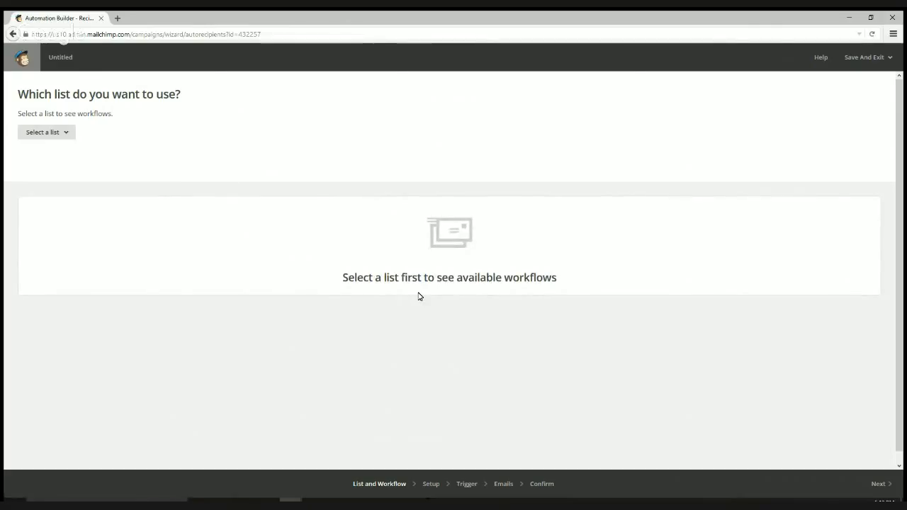
pyautogui.click(60, 133)
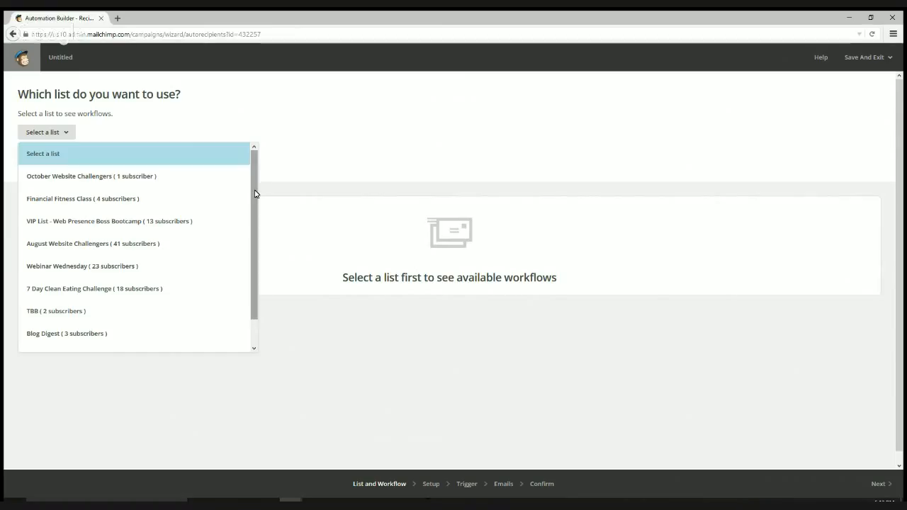
pyautogui.moveTo(255, 194); pyautogui.dragTo(251, 275)
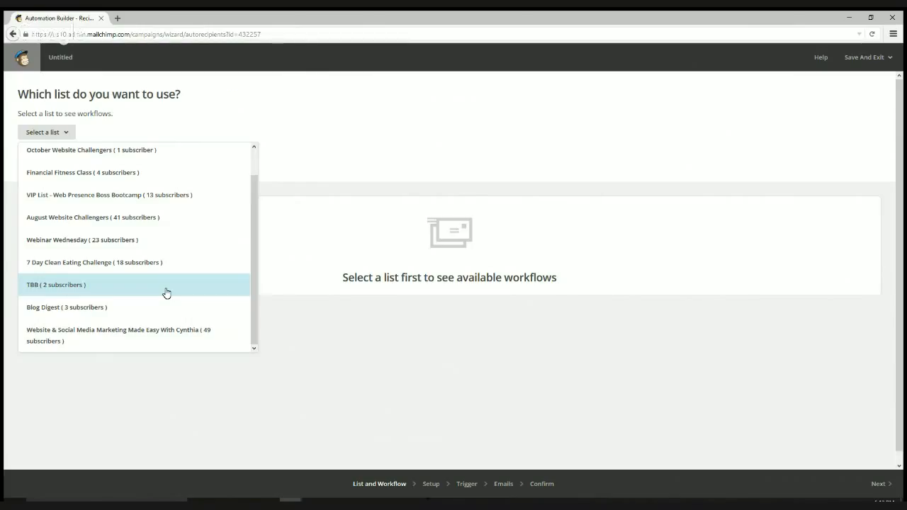
pyautogui.click(167, 221)
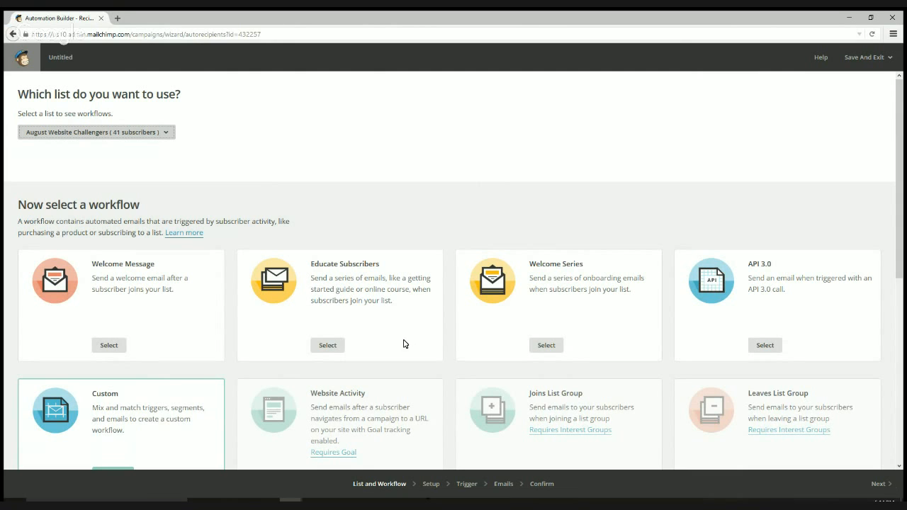
# - Look over the workflow type cards and pick Educate Subscribers
pyautogui.scroll(-1, 402, 339)
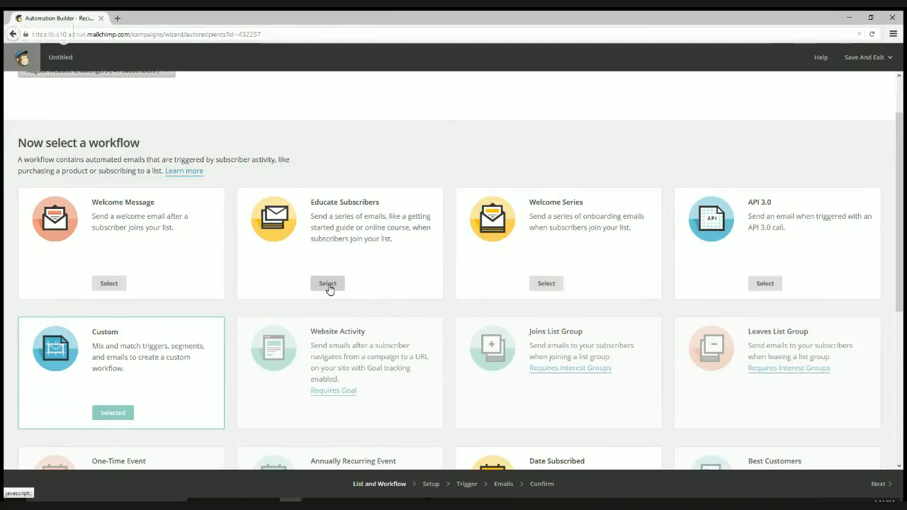
pyautogui.scroll(-3, 328, 289)
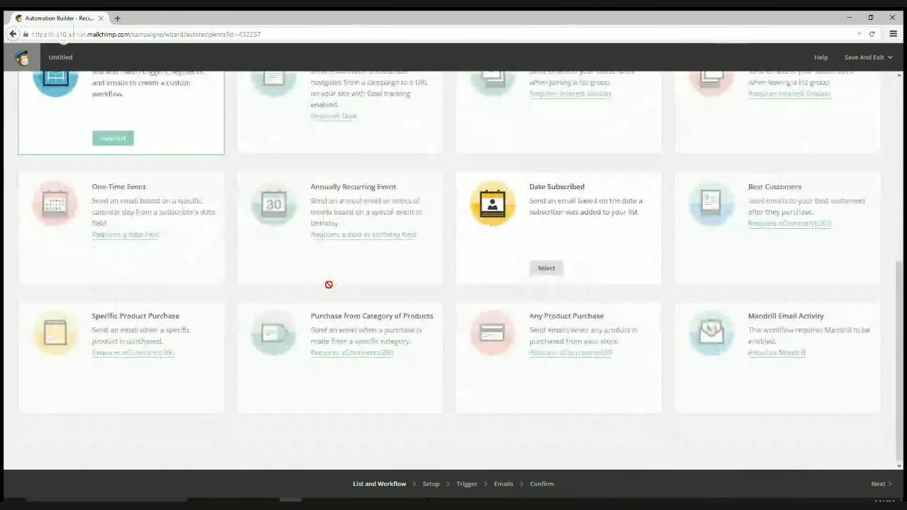
pyautogui.scroll(2, 328, 284)
pyautogui.scroll(2, 328, 284)
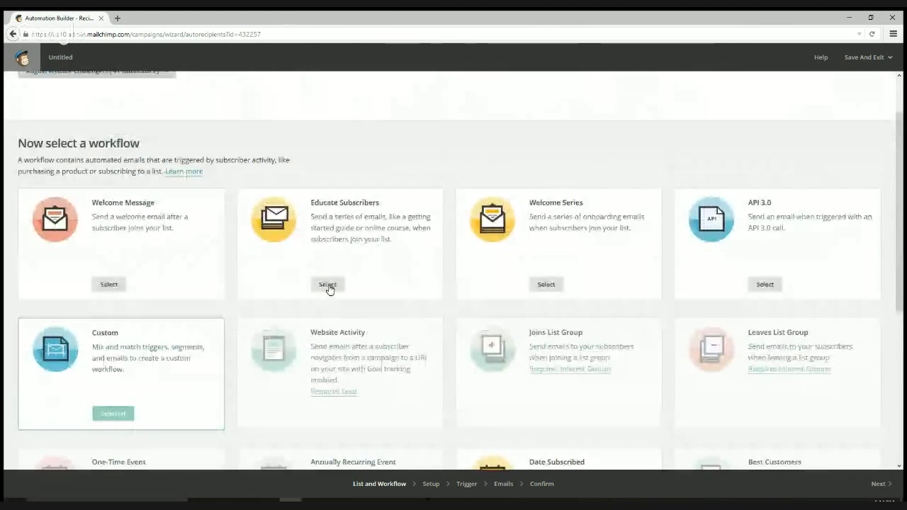
pyautogui.click(328, 284)
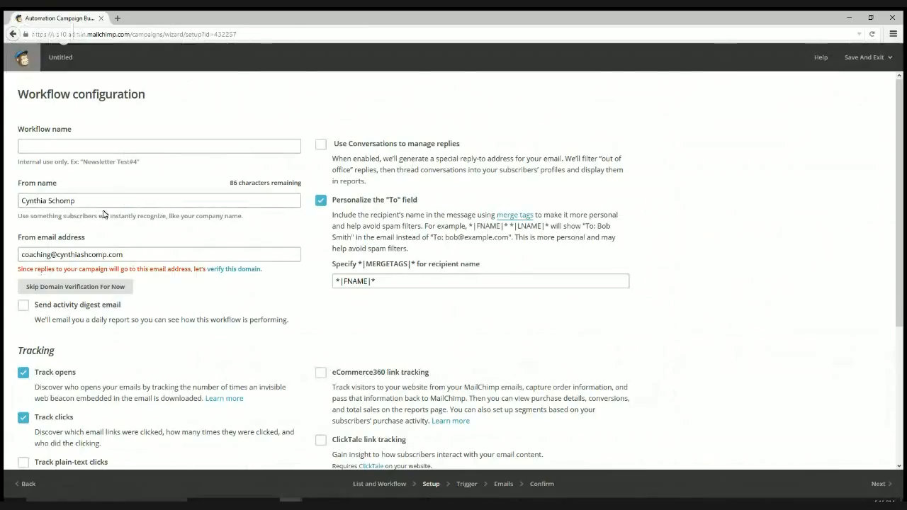
# - Fix the typo in the sender email and name the workflow 'SEO Daily Lesson'
pyautogui.click(88, 254)
pyautogui.write('c')
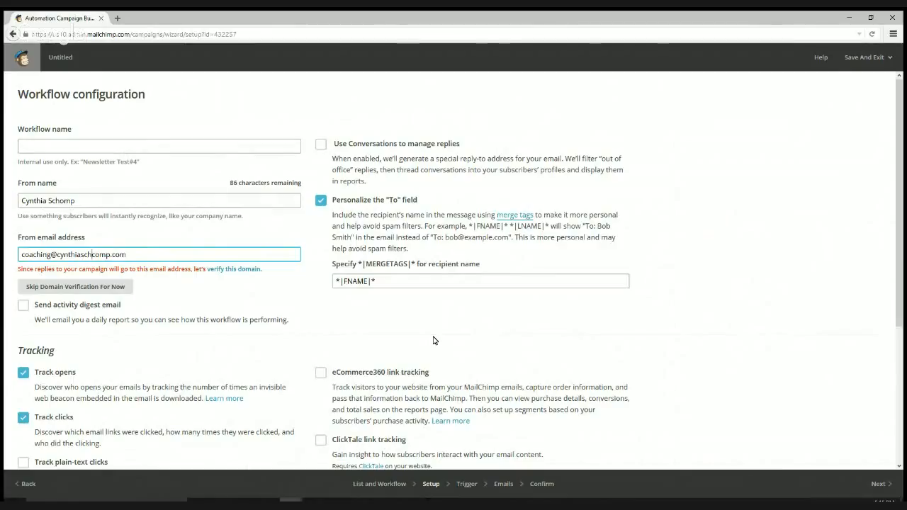
pyautogui.press('Delete')
pyautogui.click(154, 146)
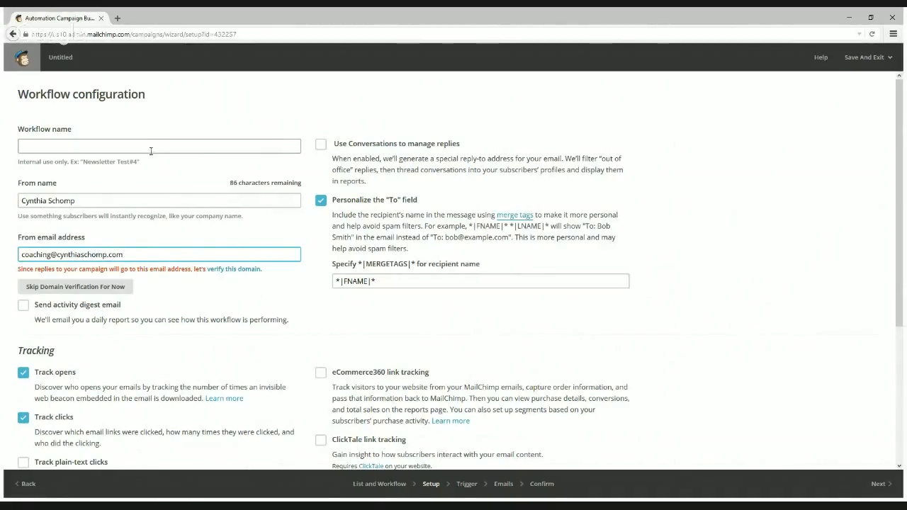
pyautogui.write('SEO')
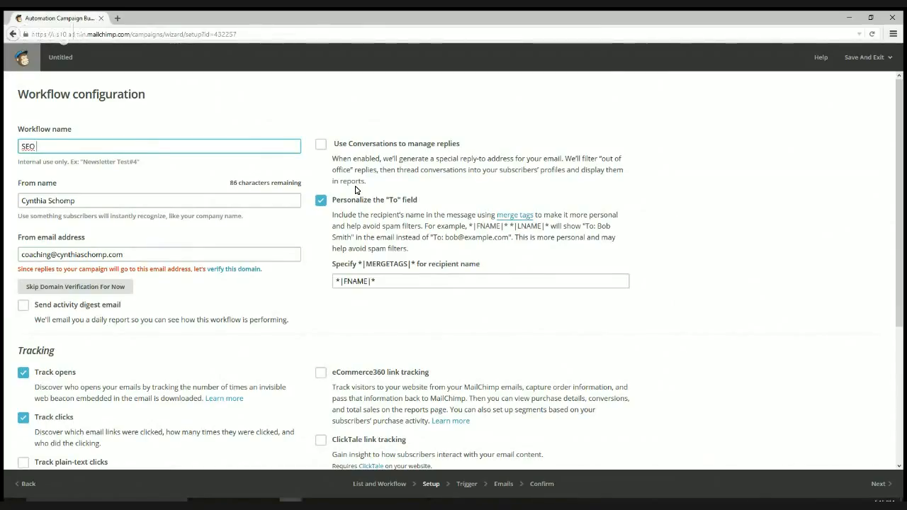
pyautogui.write(' Daily Lesson')
# - Review the setup's sender email and skip domain verification for now
pyautogui.scroll(-2, 207, 309)
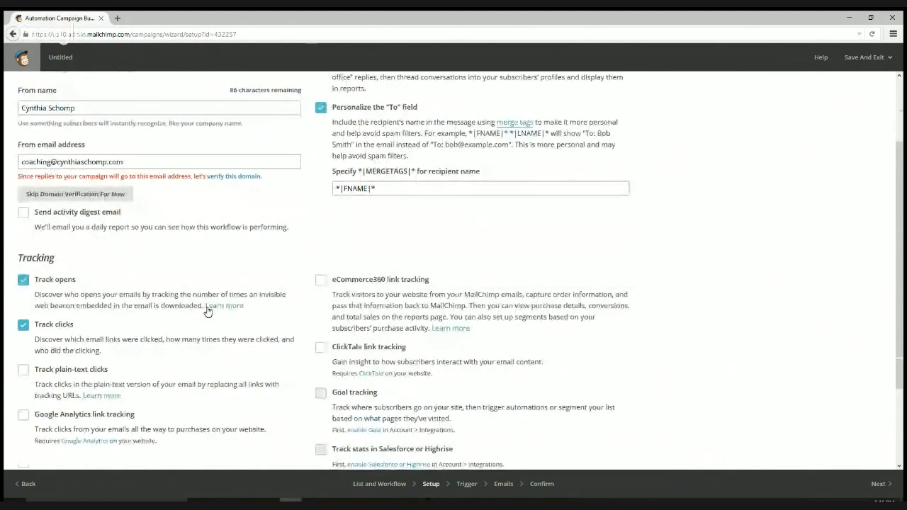
pyautogui.scroll(-1, 207, 309)
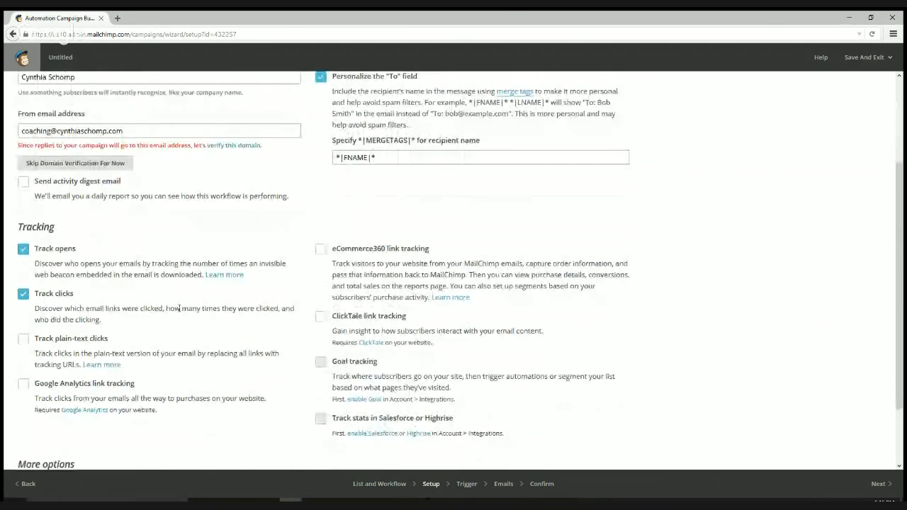
pyautogui.scroll(4, 180, 308)
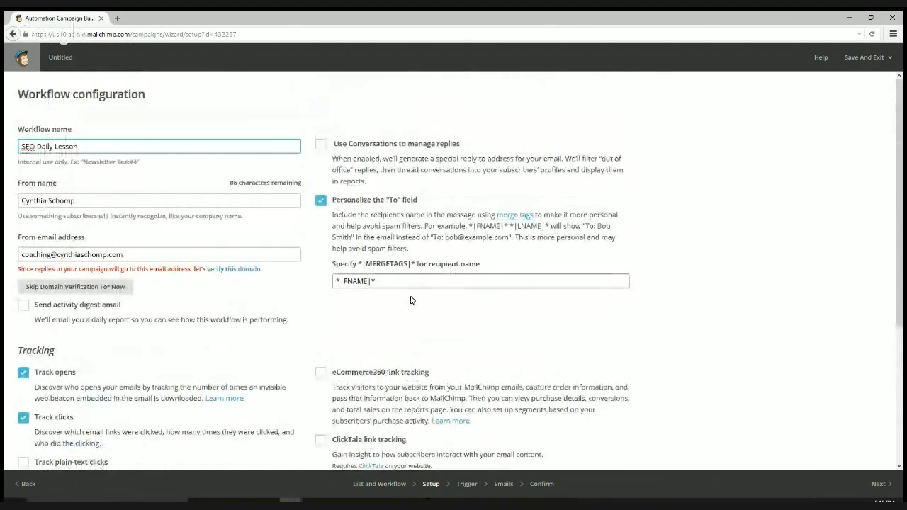
pyautogui.scroll(-3, 411, 300)
pyautogui.scroll(1, 101, 239)
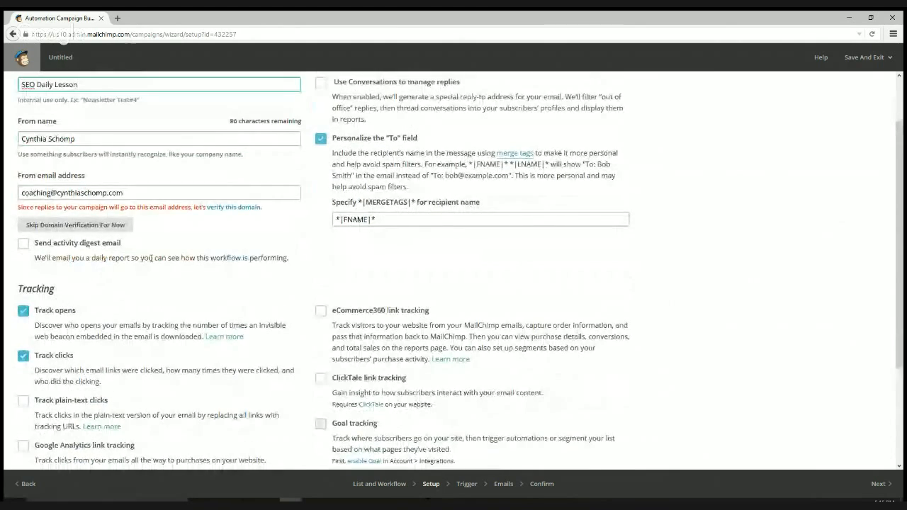
pyautogui.scroll(2, 151, 258)
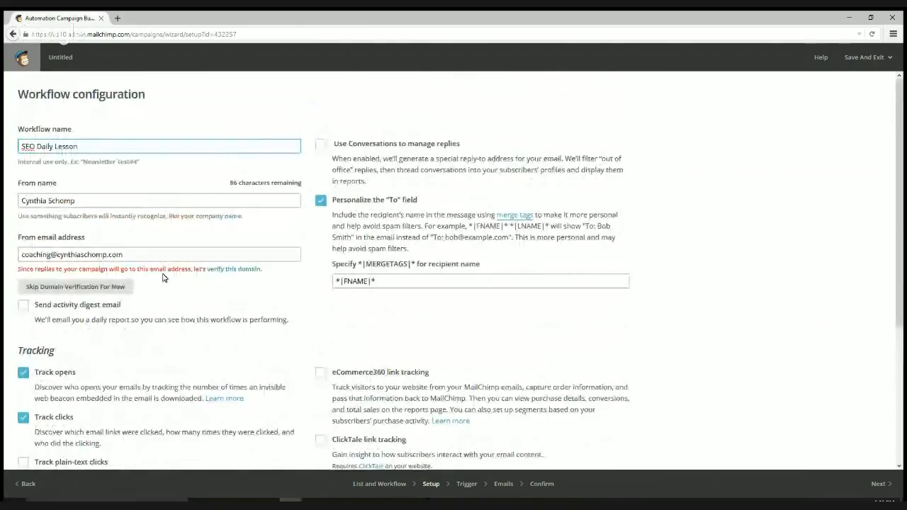
pyautogui.click(108, 254)
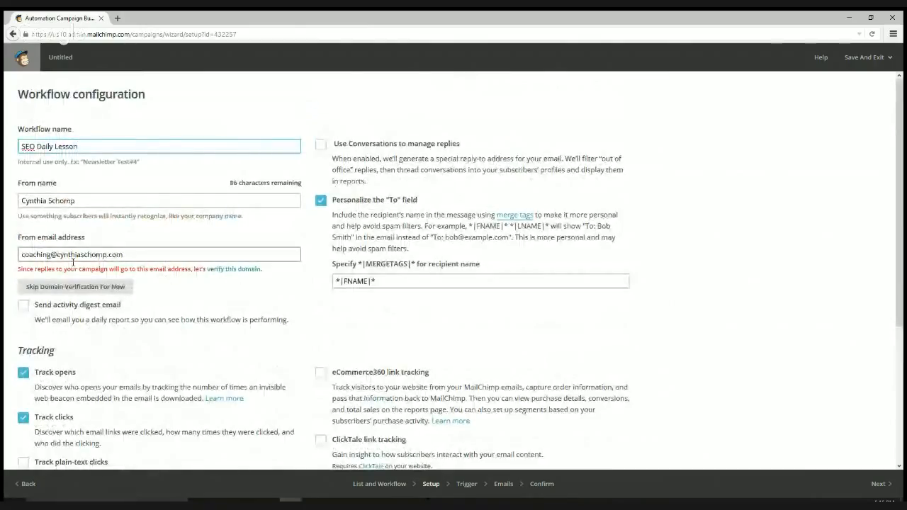
pyautogui.tripleClick(156, 257)
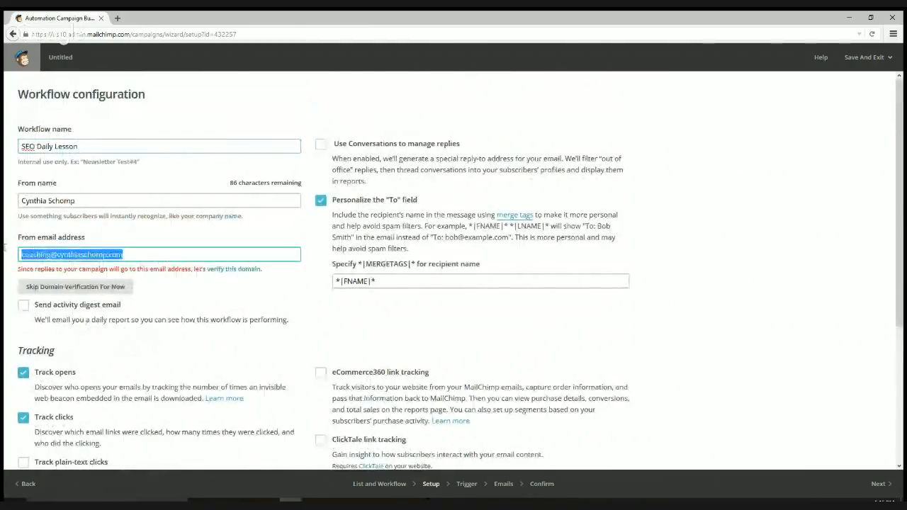
pyautogui.click(190, 286)
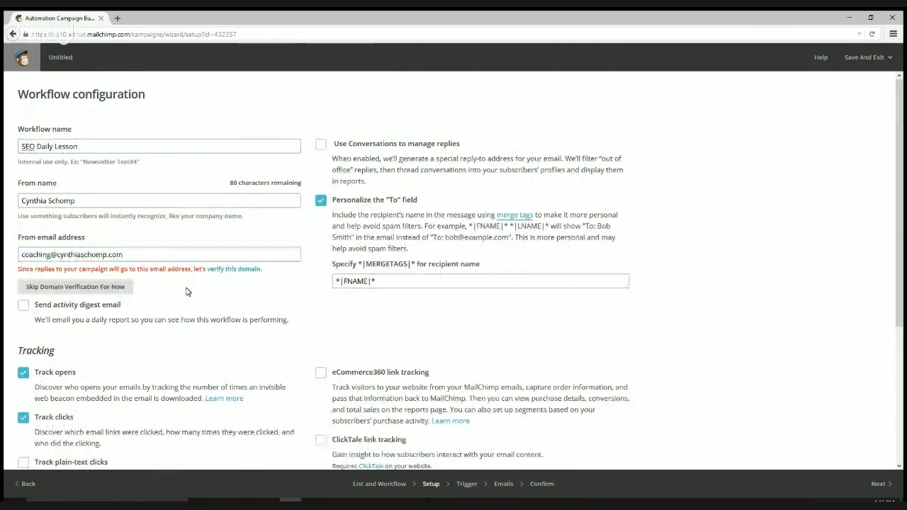
pyautogui.click(68, 288)
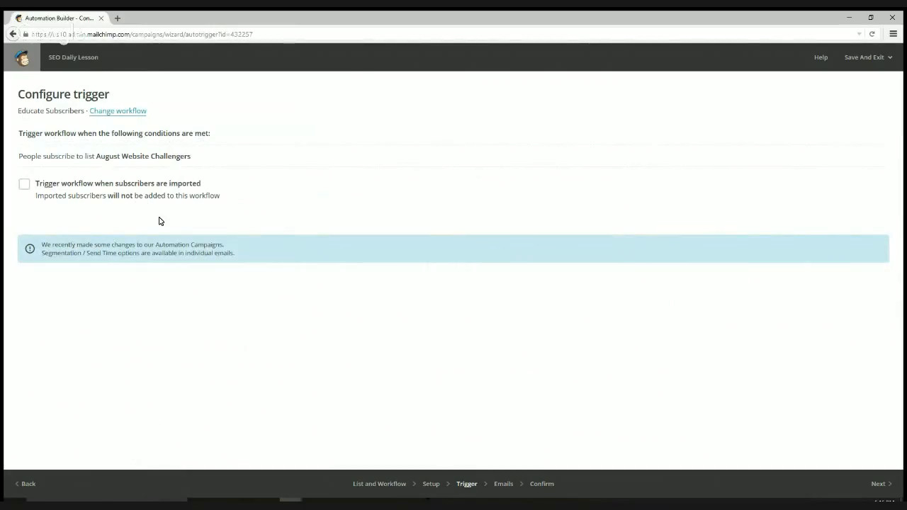
# - Step through the wizard to the Trigger page and back to Workflow configuration
pyautogui.click(879, 483)
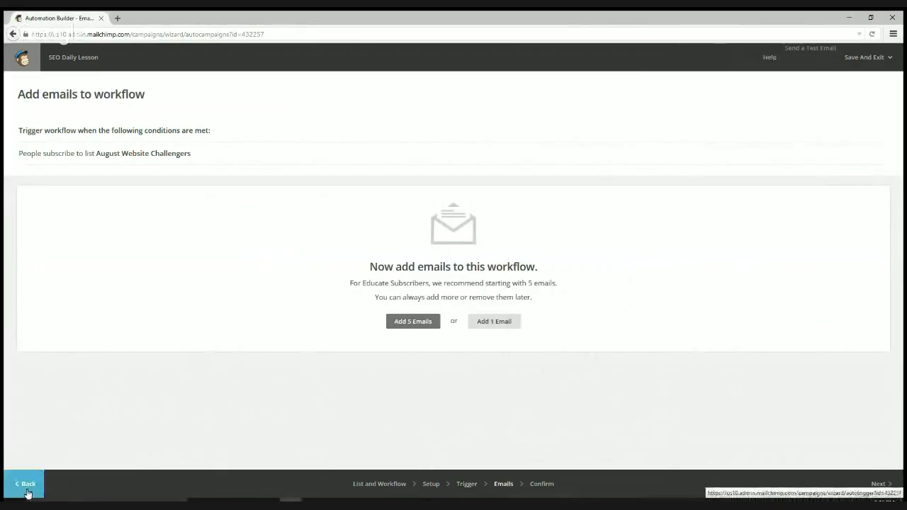
pyautogui.click(27, 490)
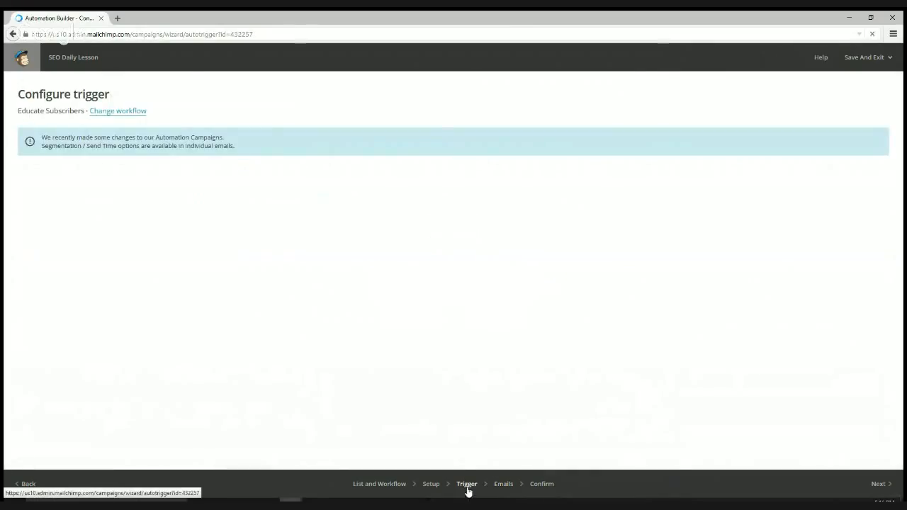
pyautogui.click(467, 484)
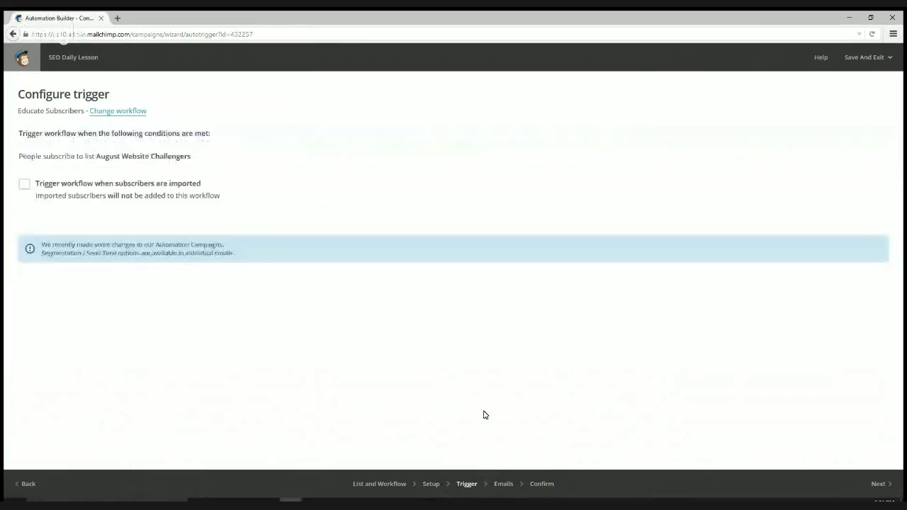
pyautogui.click(432, 484)
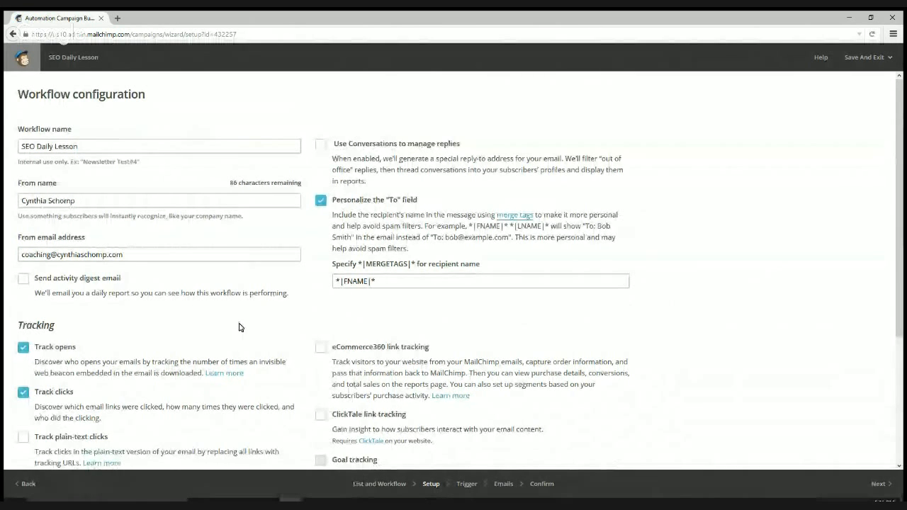
pyautogui.scroll(-2, 238, 326)
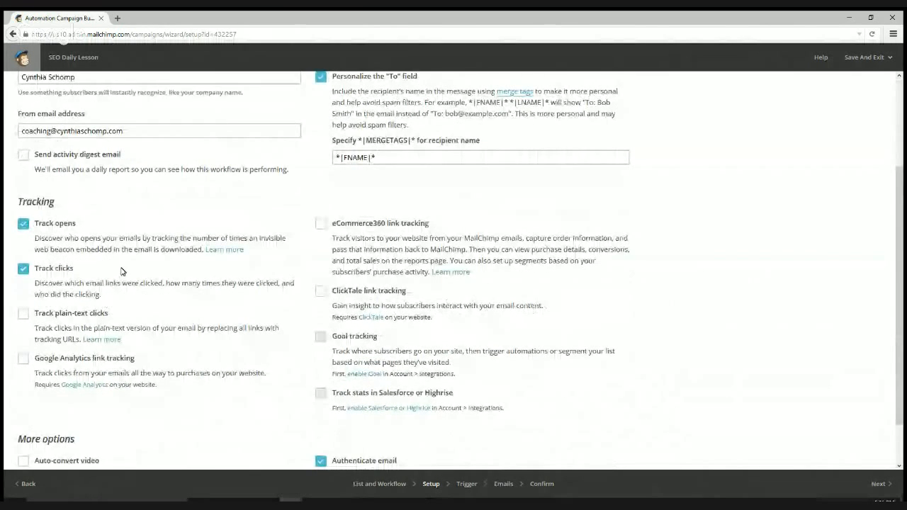
pyautogui.moveTo(76, 224); pyautogui.dragTo(37, 226)
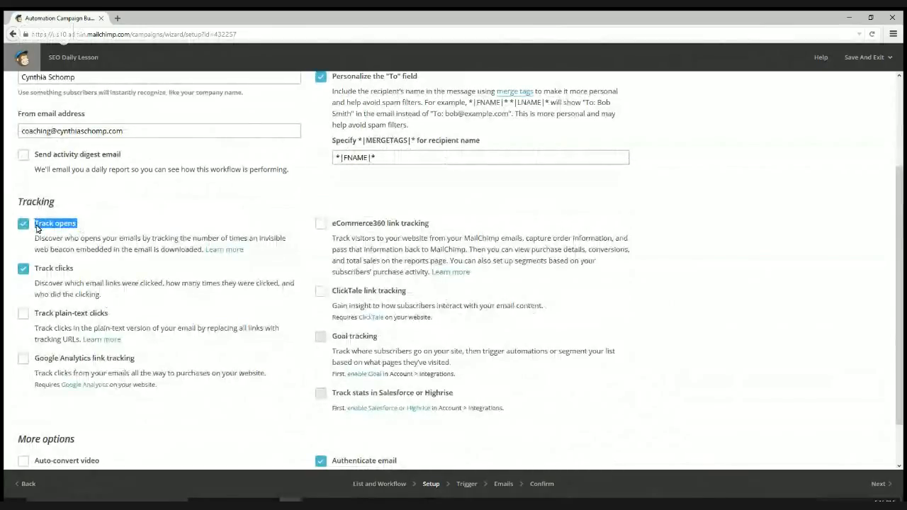
pyautogui.moveTo(84, 272); pyautogui.dragTo(32, 273)
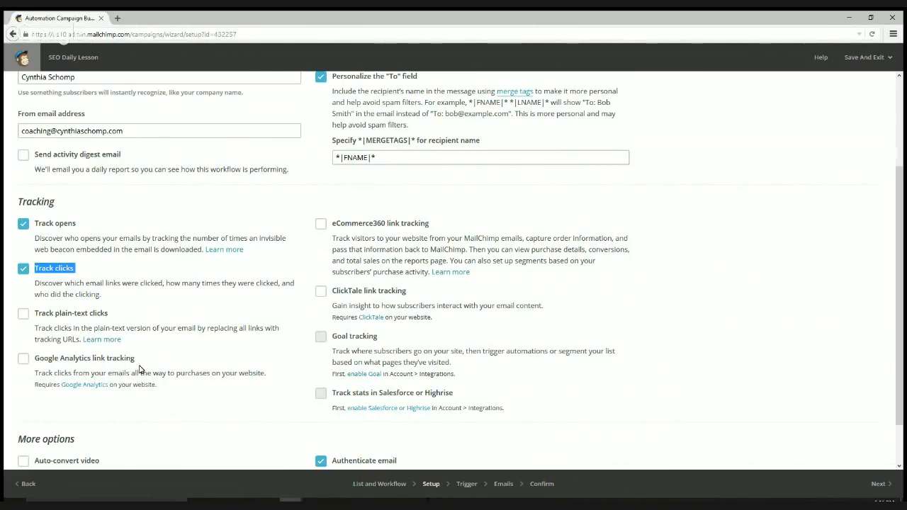
pyautogui.scroll(2, 307, 360)
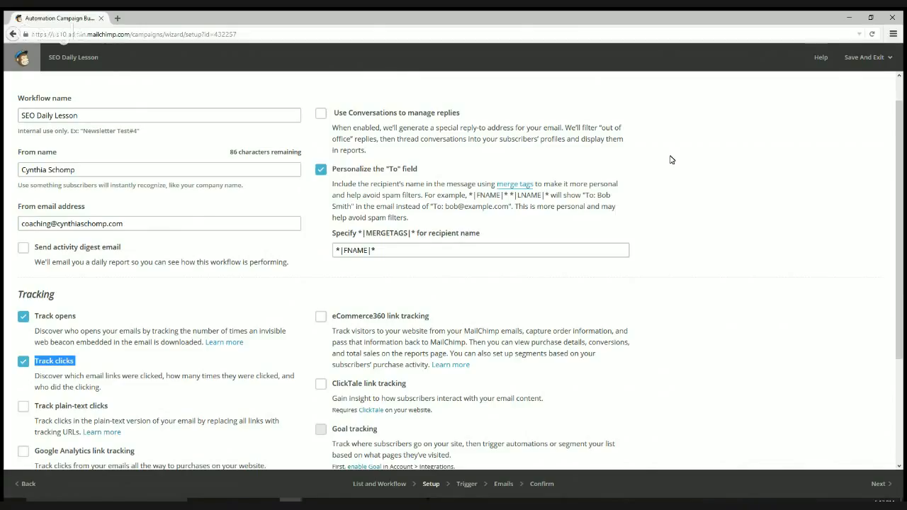
pyautogui.tripleClick(421, 248)
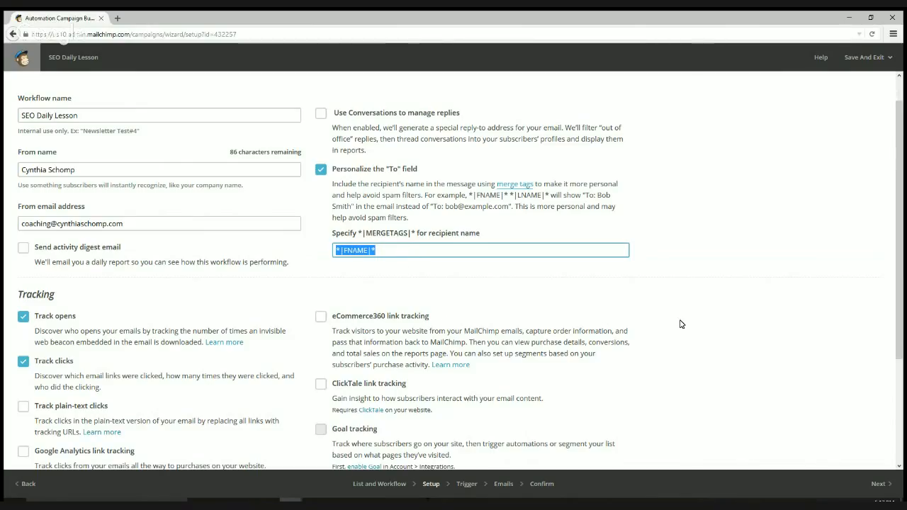
pyautogui.scroll(-1, 680, 324)
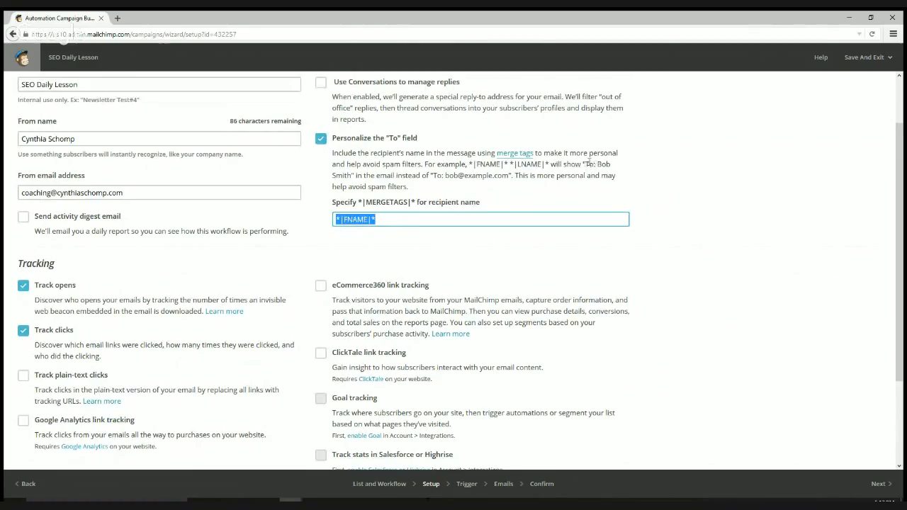
pyautogui.moveTo(588, 164); pyautogui.dragTo(626, 171)
pyautogui.click(449, 186)
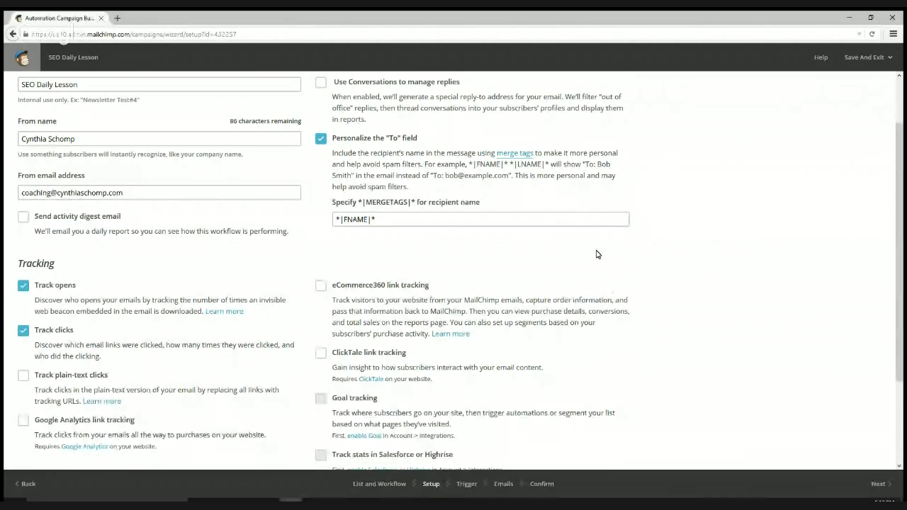
pyautogui.scroll(-3, 597, 254)
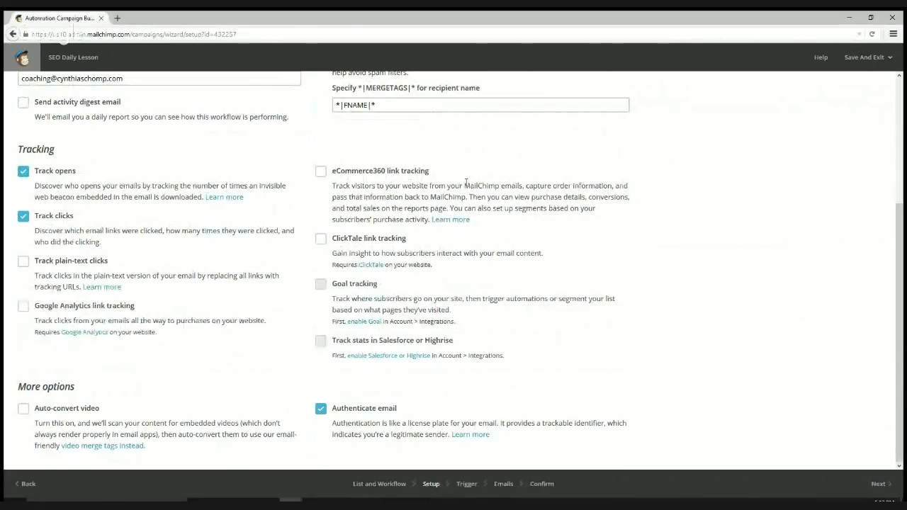
# - Toggle eCommerce360 link tracking on and back off, then proceed to the Trigger step
pyautogui.moveTo(432, 171); pyautogui.dragTo(322, 171)
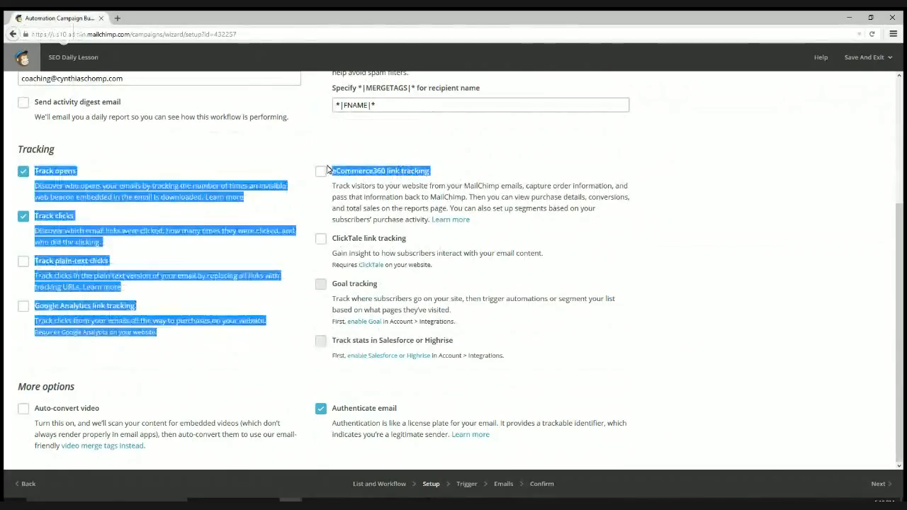
pyautogui.click(321, 172)
pyautogui.click(321, 172)
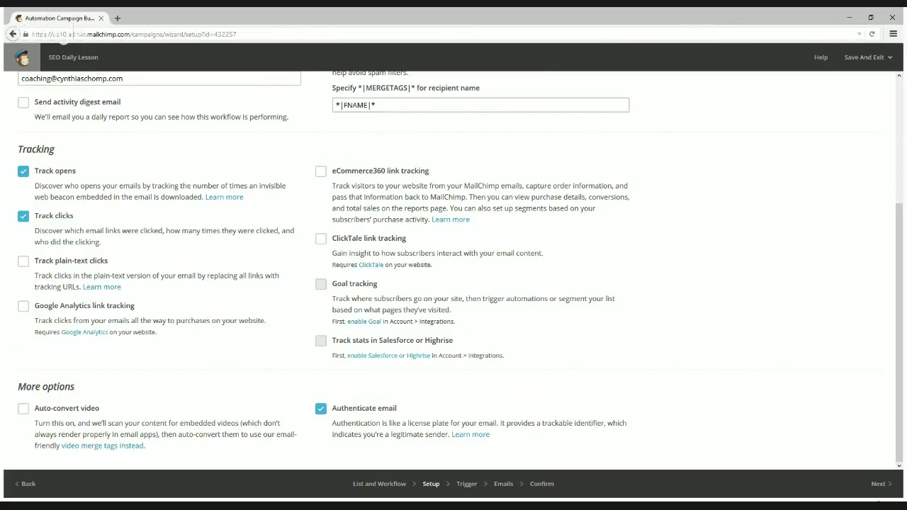
pyautogui.click(879, 483)
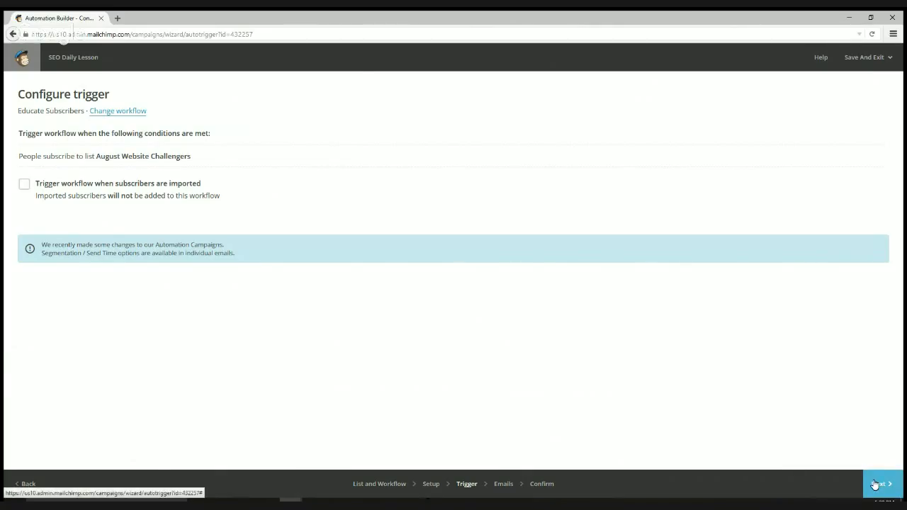
# - Add Automation Email #1, sent 1 day after the trigger, and open it for design
pyautogui.click(877, 484)
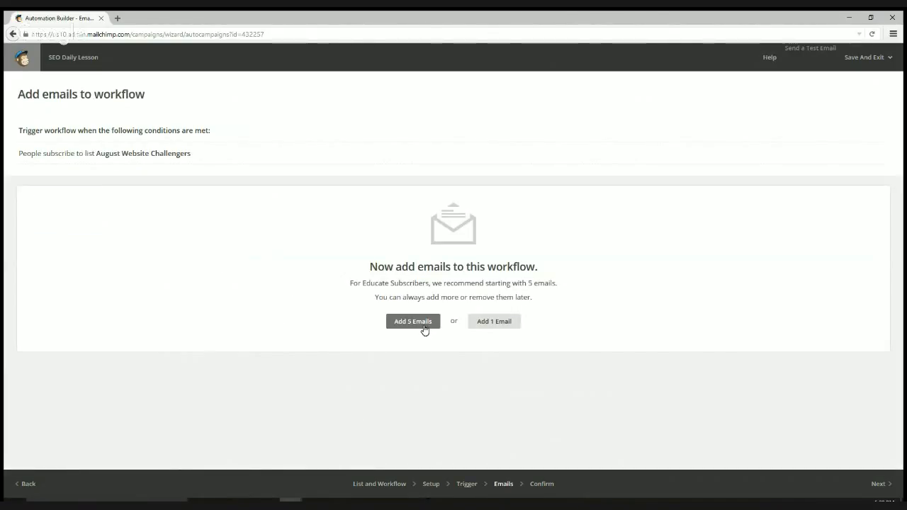
pyautogui.click(496, 323)
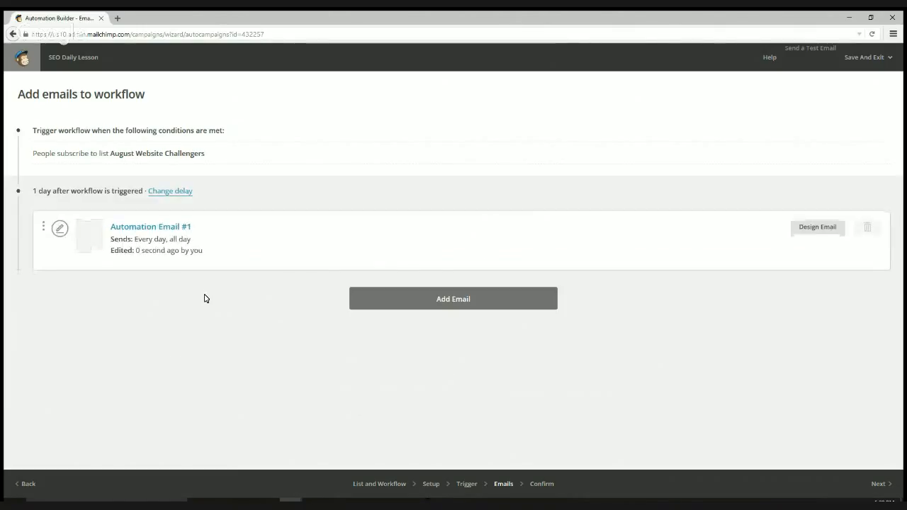
pyautogui.click(824, 232)
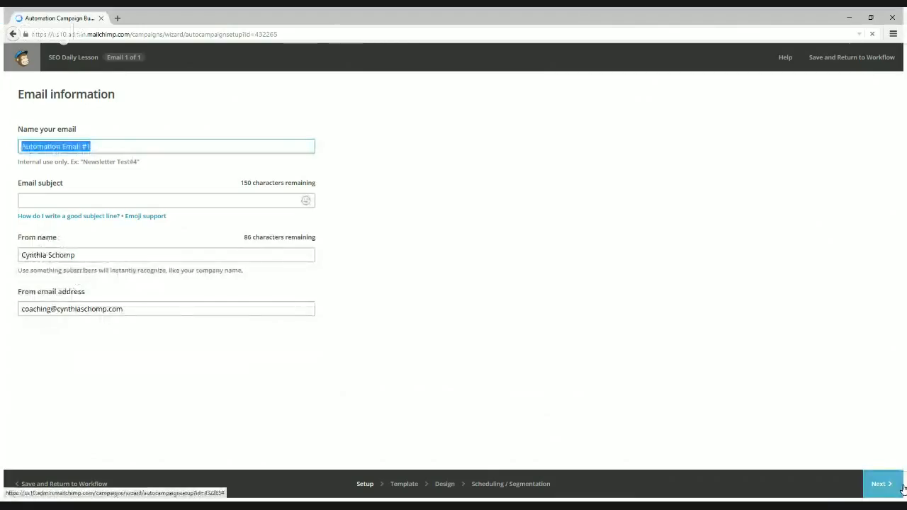
# - Name the email 'SEO Backlinks', removing the trailing 'Tip 1'
pyautogui.write('Backlink')
pyautogui.hotkey('ctrl', 'a')
pyautogui.write('SEO B')
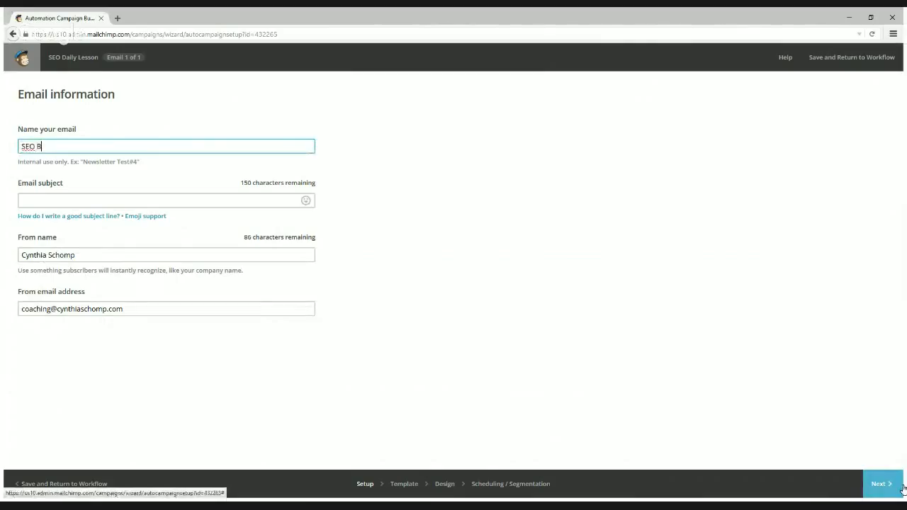
pyautogui.write('acklinks ')
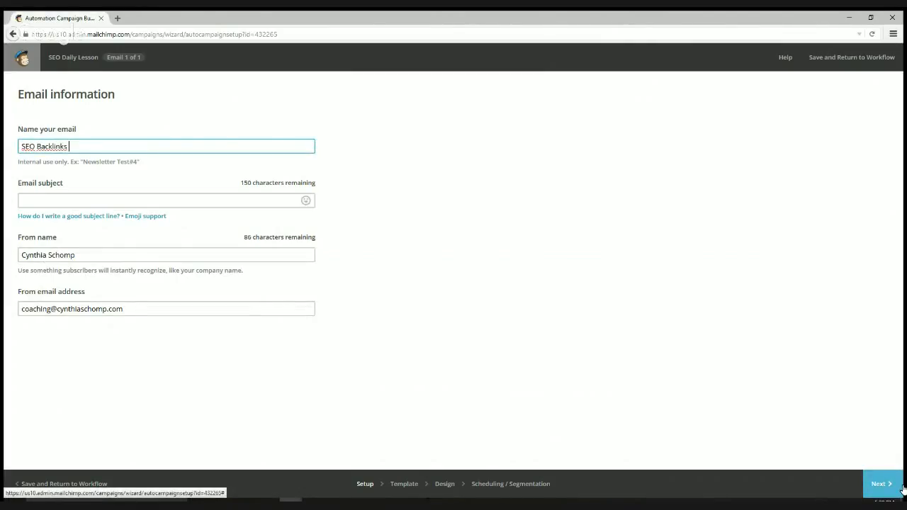
pyautogui.write('Tip 1')
pyautogui.click(237, 200)
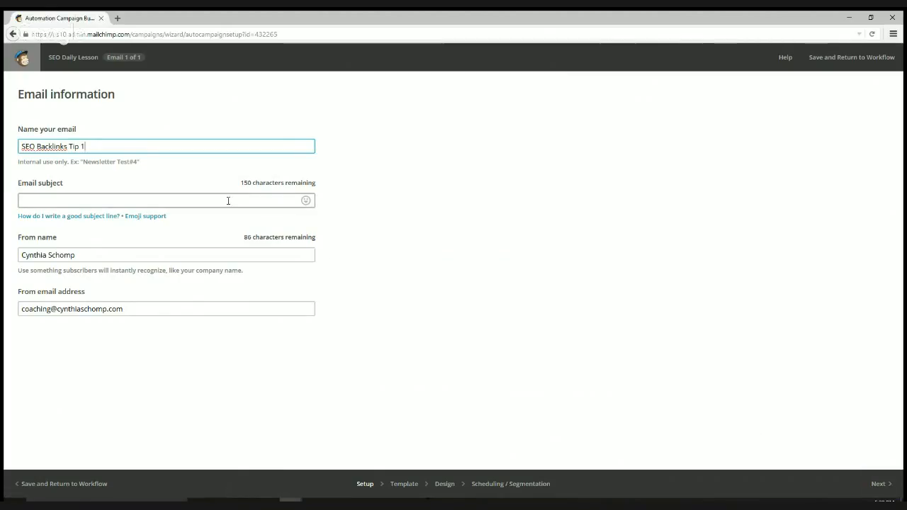
pyautogui.moveTo(69, 146); pyautogui.dragTo(340, 158)
pyautogui.press('BackSpace')
# - Enter the subject 'Today we are starting the SEO lessons! YAY!'
pyautogui.click(190, 198)
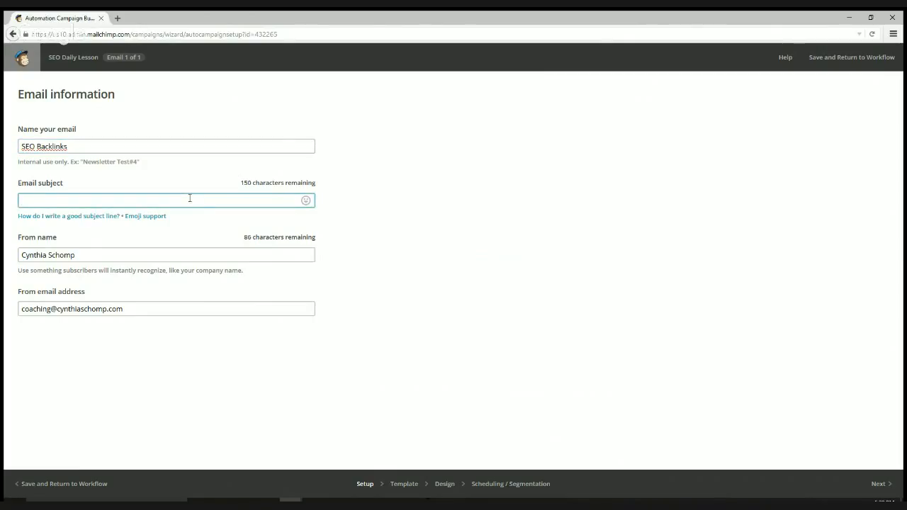
pyautogui.write('S')
pyautogui.press('BackSpace')
pyautogui.write('Today we are starting teh')
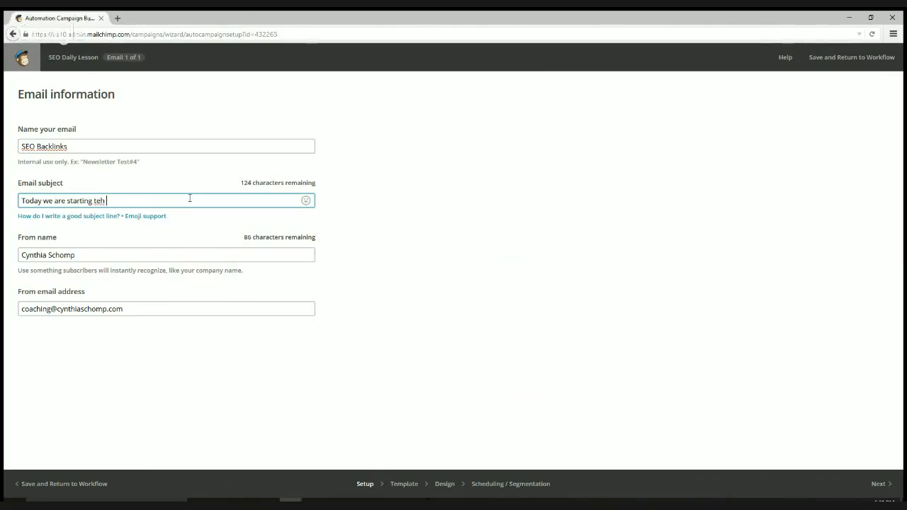
pyautogui.press('BackSpace')
pyautogui.press('BackSpace')
pyautogui.press('BackSpace')
pyautogui.write('he SEO modul')
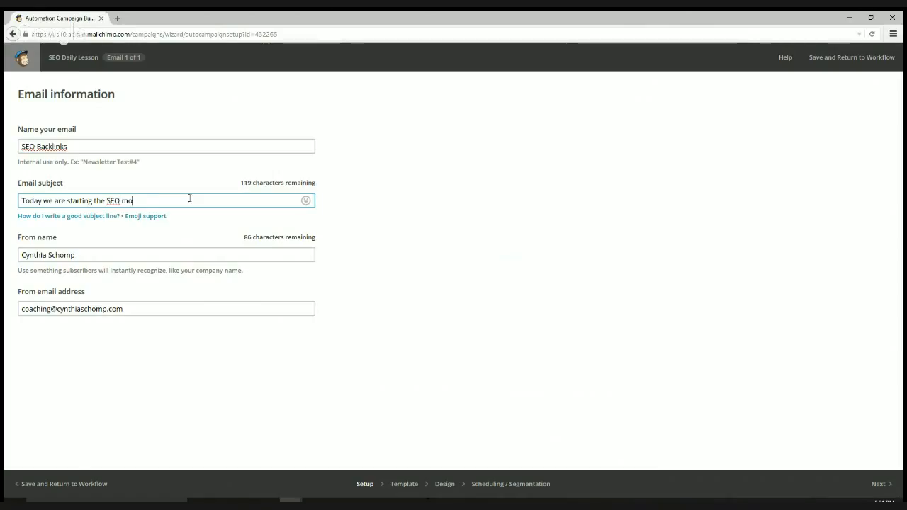
pyautogui.press('BackSpace')
pyautogui.press('BackSpace')
pyautogui.press('BackSpace')
pyautogui.press('BackSpace')
pyautogui.press('BackSpace')
pyautogui.write('lessons! YAY!')
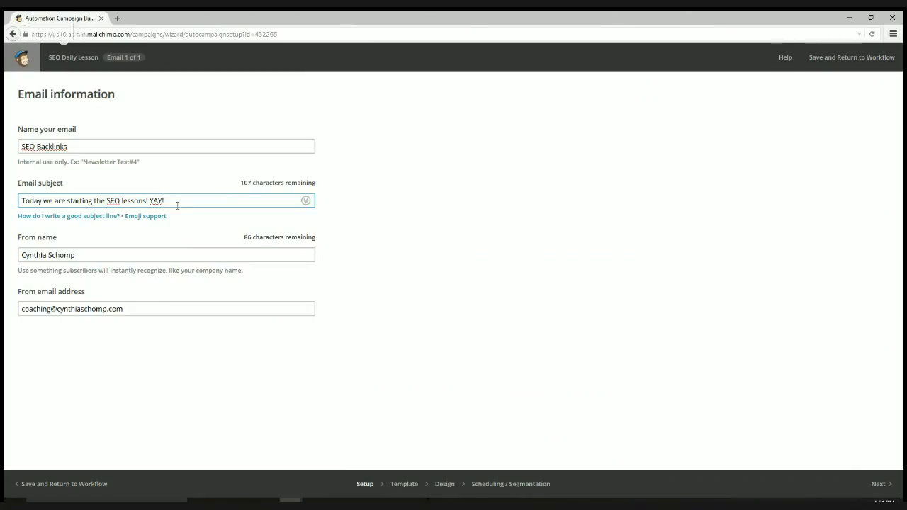
# - Check the finished subject line and continue to template selection
pyautogui.moveTo(175, 204); pyautogui.dragTo(17, 200)
pyautogui.click(221, 201)
pyautogui.moveTo(221, 200); pyautogui.dragTo(3, 141)
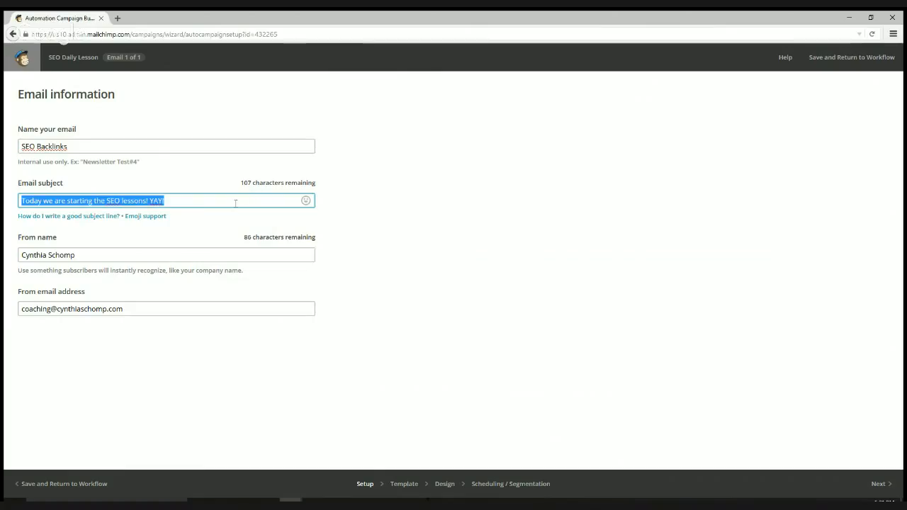
pyautogui.click(230, 201)
pyautogui.moveTo(195, 206); pyautogui.dragTo(5, 182)
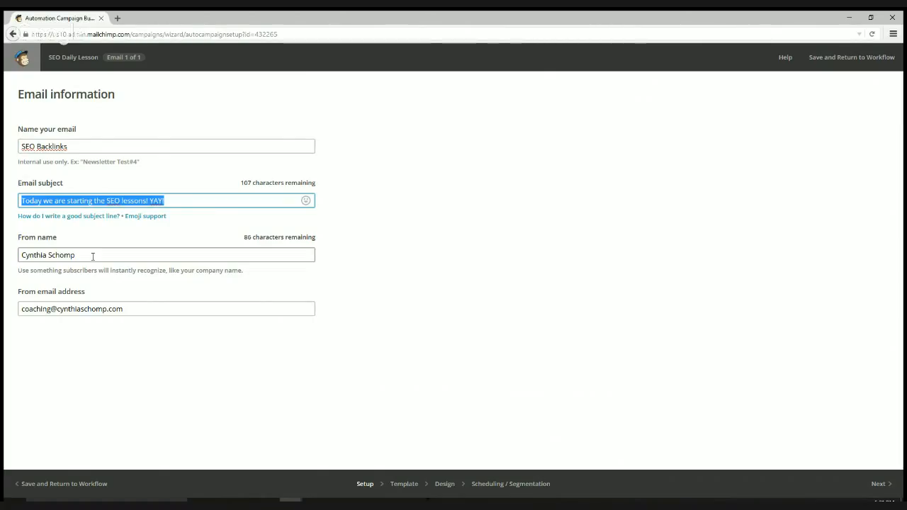
pyautogui.click(177, 201)
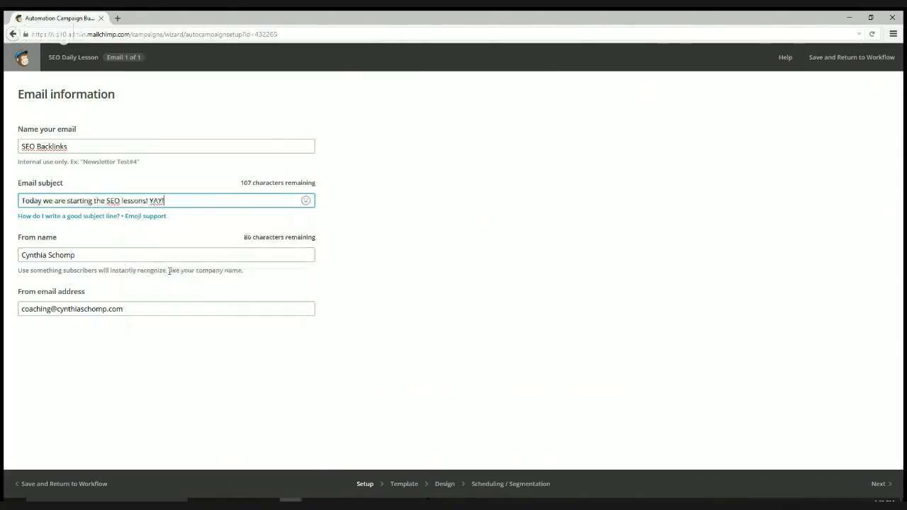
pyautogui.click(164, 259)
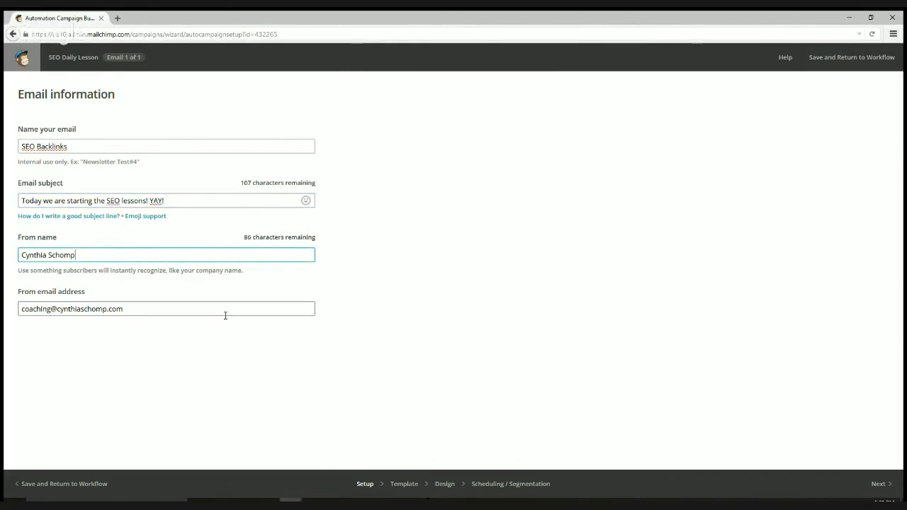
pyautogui.click(880, 492)
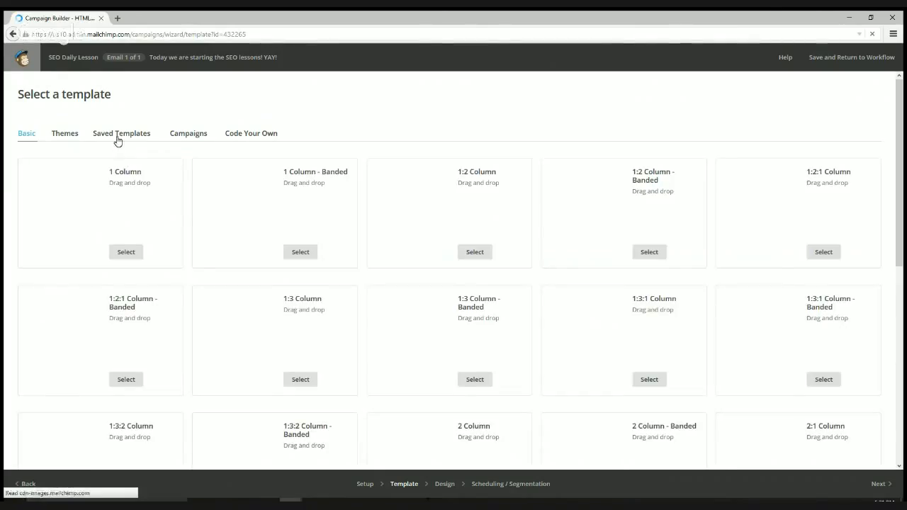
# - Choose the saved Plain with Social Links template for the email
pyautogui.click(117, 138)
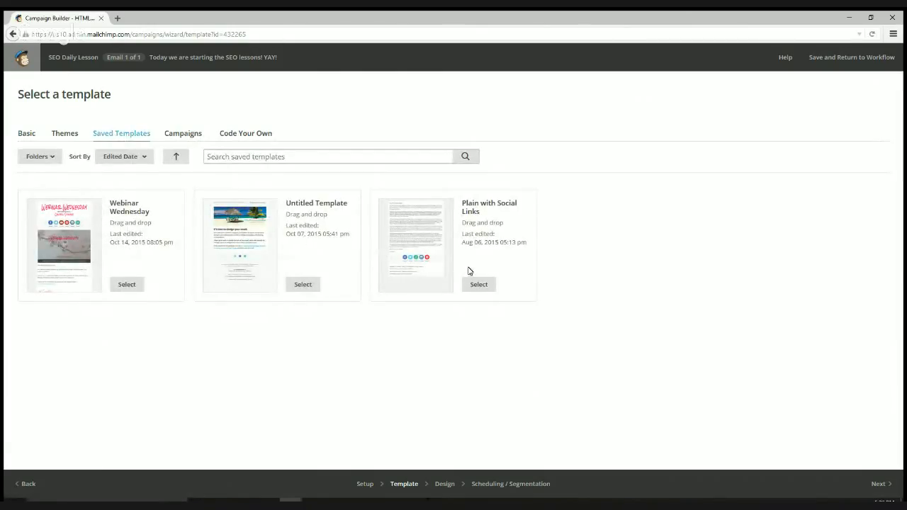
pyautogui.click(483, 287)
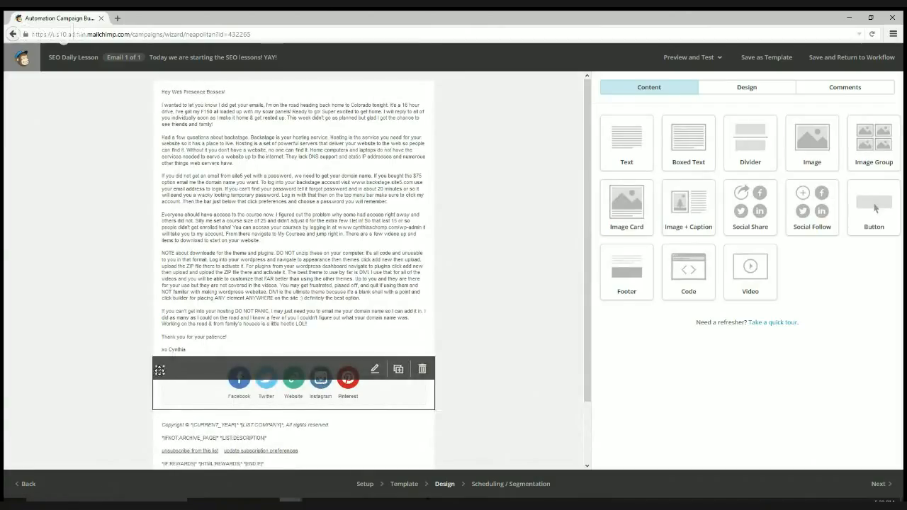
pyautogui.moveTo(160, 370); pyautogui.dragTo(260, 141)
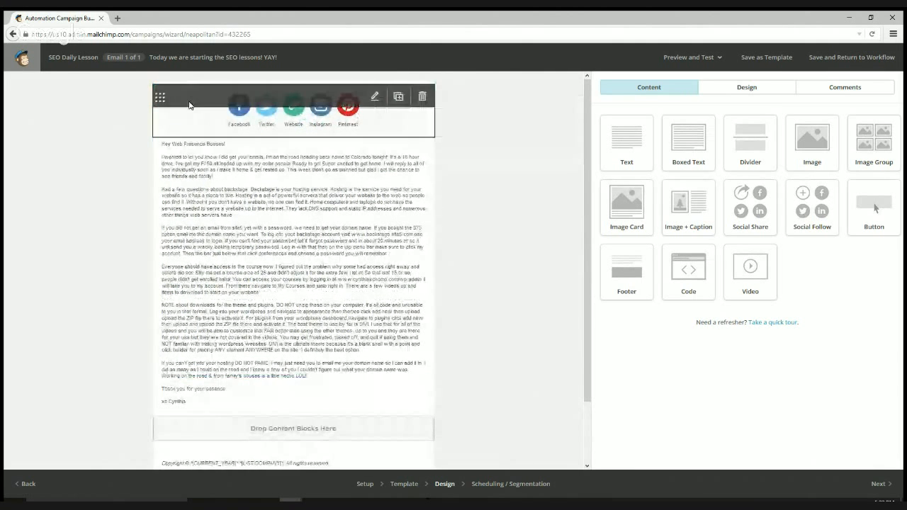
pyautogui.moveTo(161, 97); pyautogui.dragTo(182, 376)
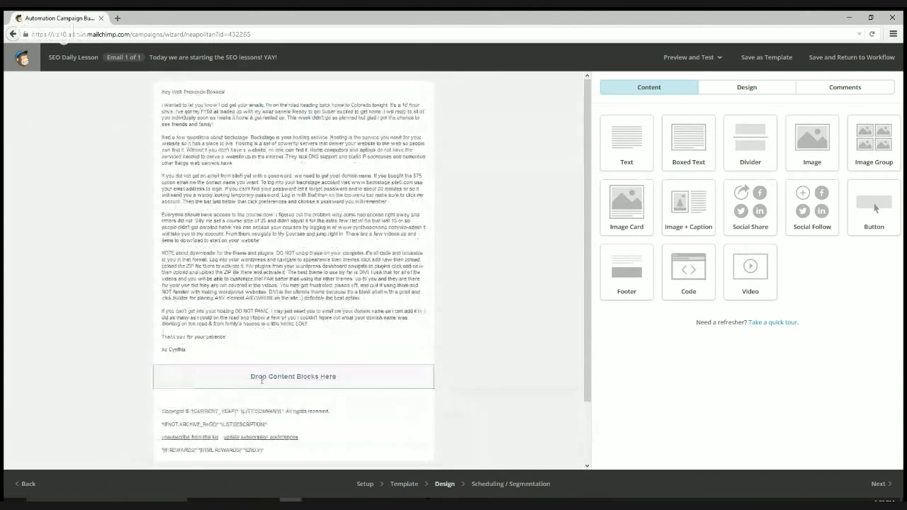
pyautogui.scroll(-2, 295, 402)
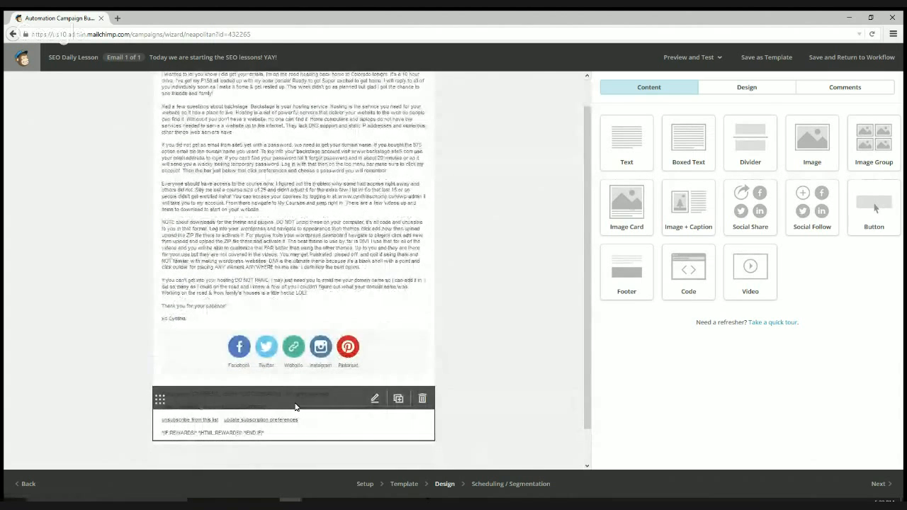
pyautogui.scroll(2, 495, 373)
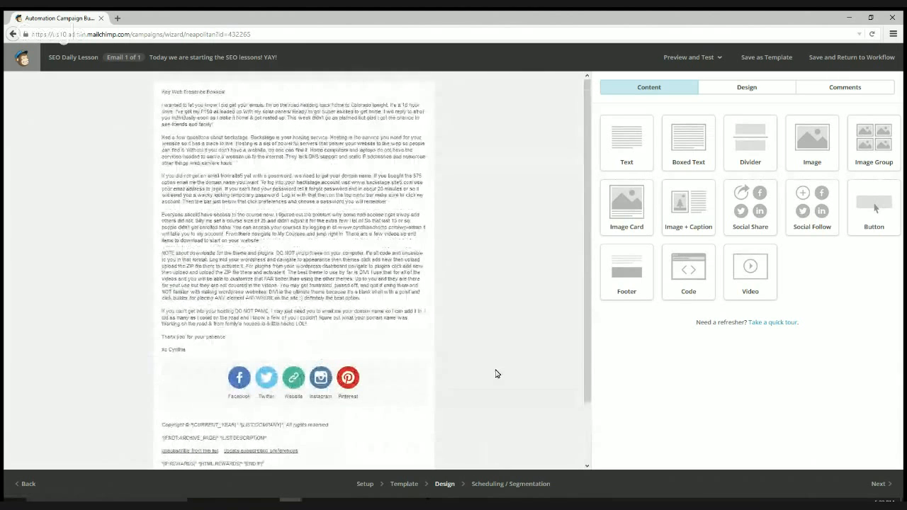
# - Drop an empty Image block at the top of the email and load canva.com in a new tab
pyautogui.moveTo(813, 144); pyautogui.dragTo(187, 95)
pyautogui.moveTo(321, 175); pyautogui.dragTo(340, 170)
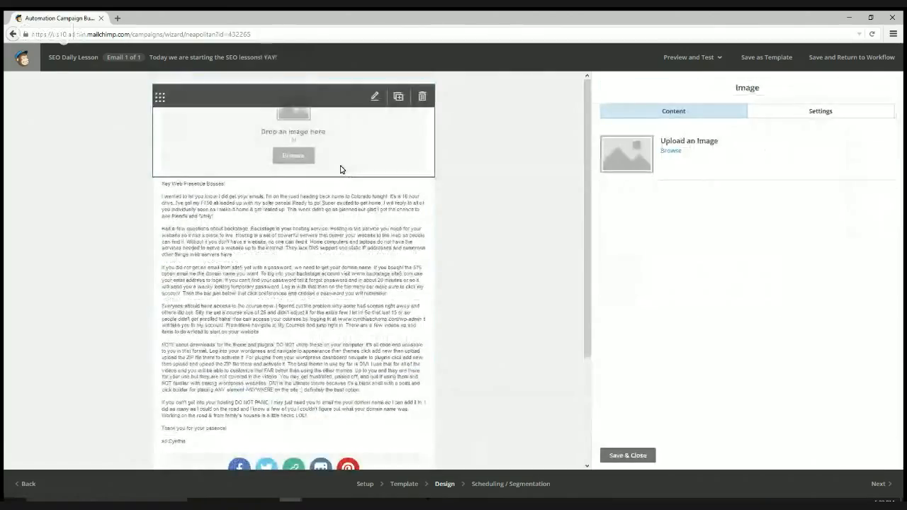
pyautogui.click(117, 17)
pyautogui.write('canva.com')
pyautogui.press('Return')
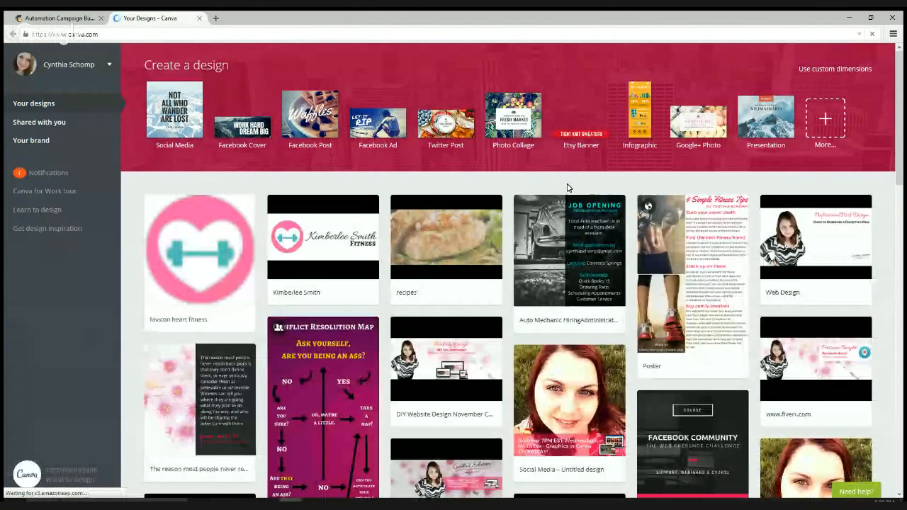
# - Go to the team's Your Brand page showing its six brand templates
pyautogui.click(110, 67)
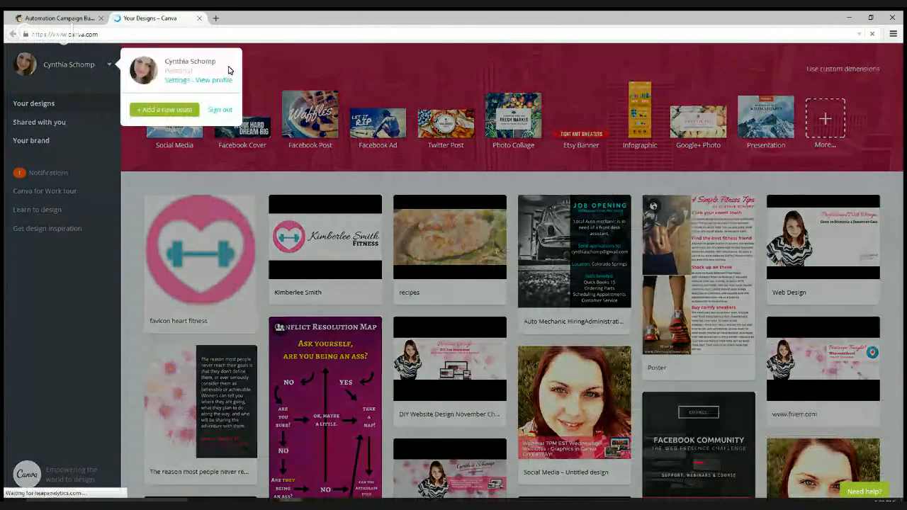
pyautogui.click(71, 66)
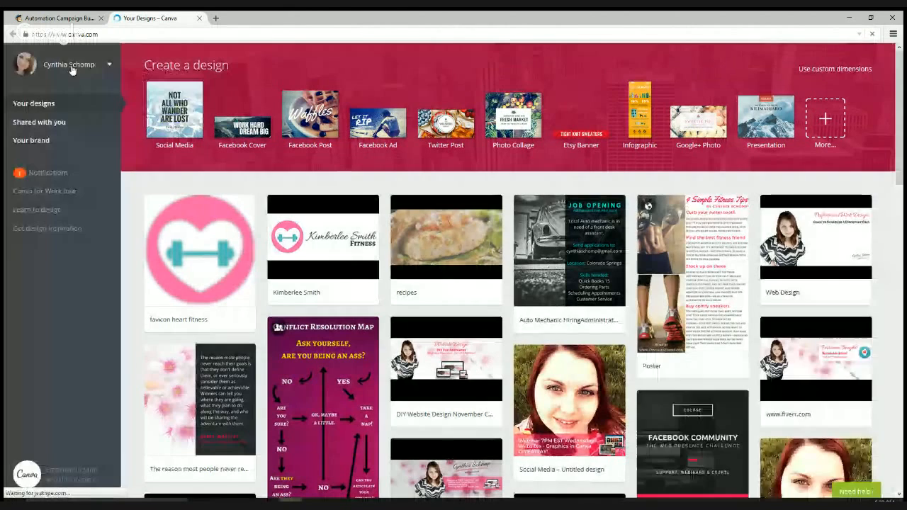
pyautogui.click(34, 141)
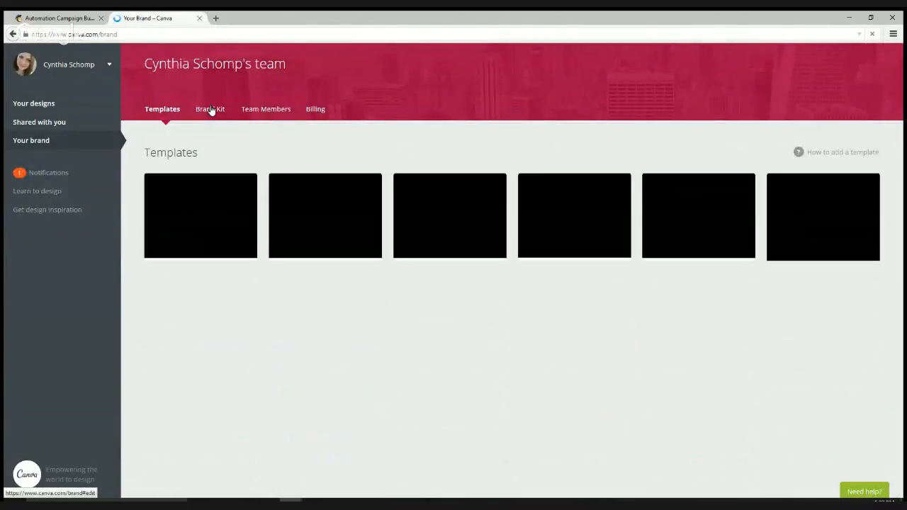
# - Show the Brand Kit and begin editing the Allura size-42 headings font
pyautogui.click(212, 110)
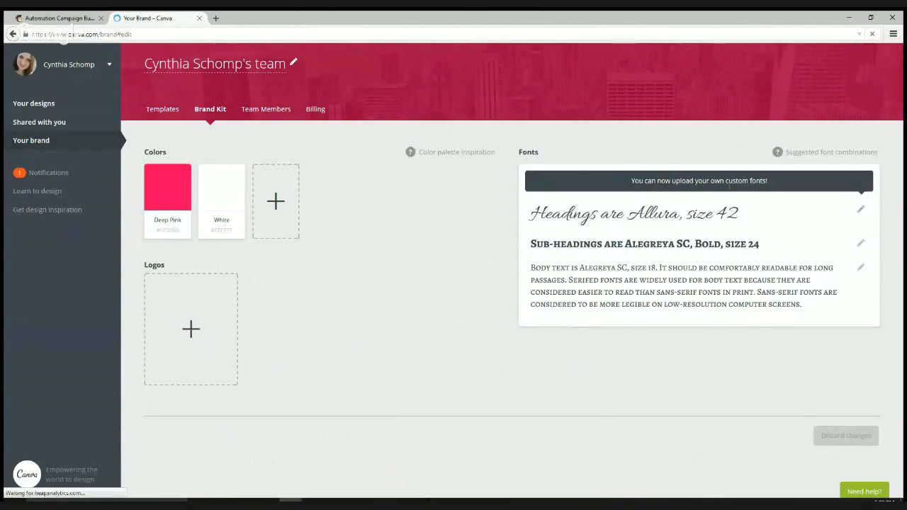
pyautogui.click(860, 215)
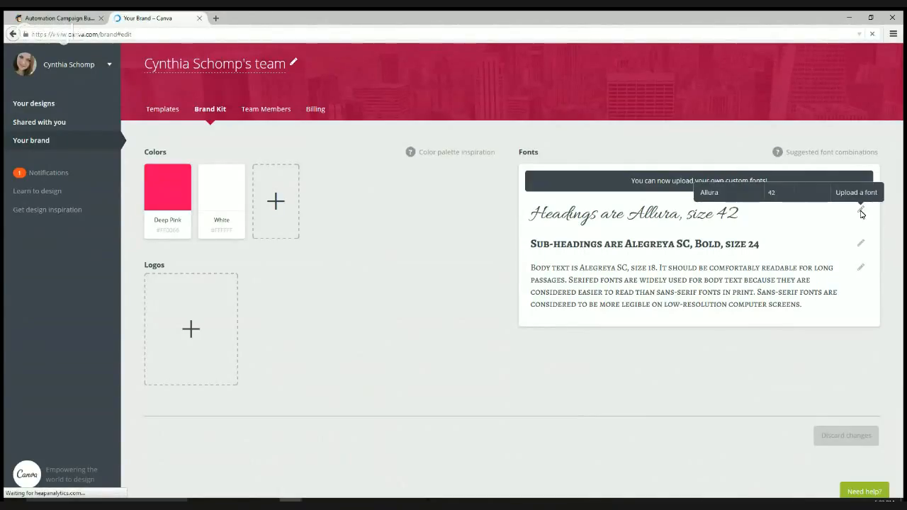
# - Start a custom font upload and browse into the D: drive's Creative > Font folder
pyautogui.click(857, 193)
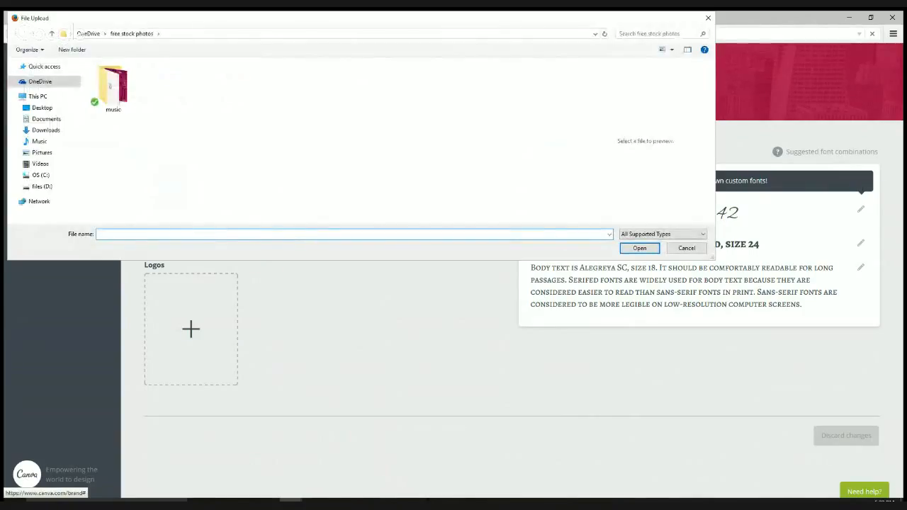
pyautogui.click(42, 186)
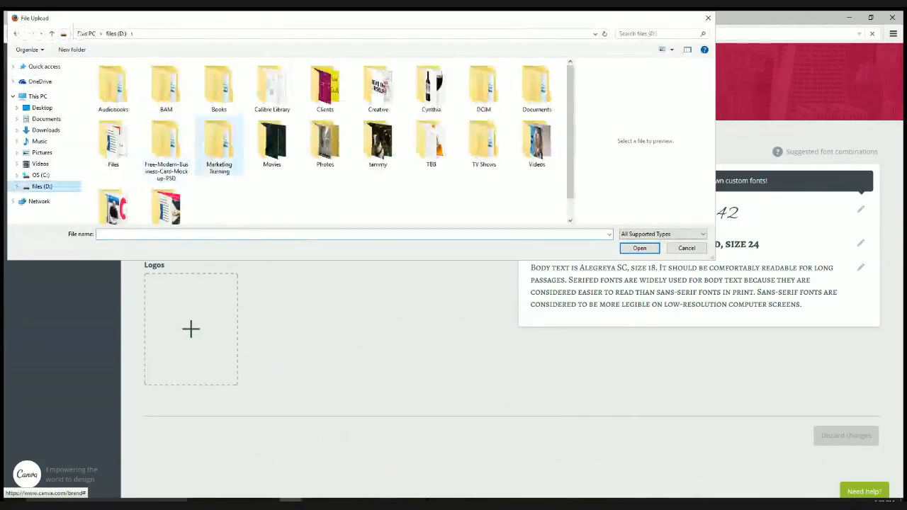
pyautogui.click(377, 86)
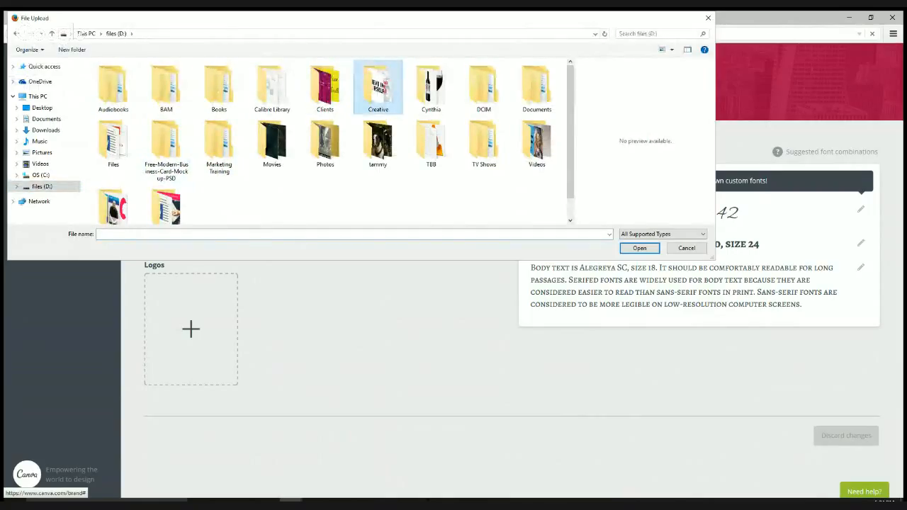
pyautogui.press('Return')
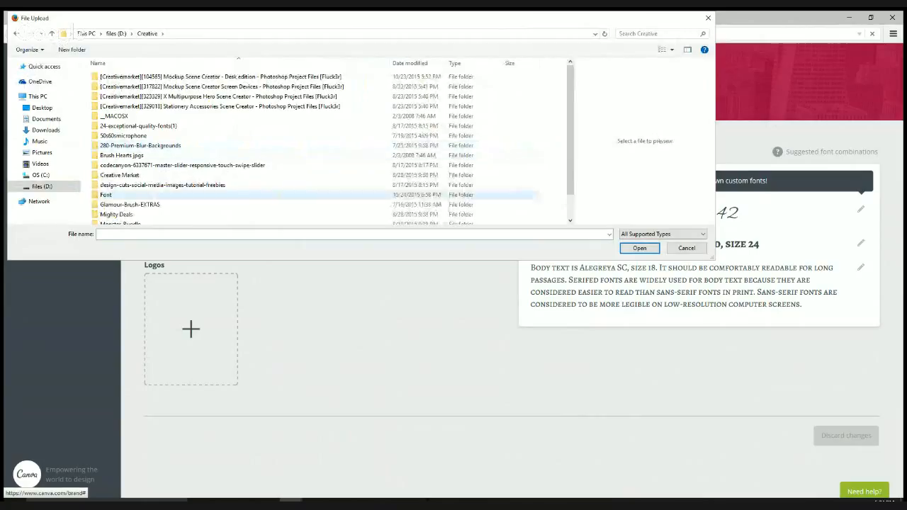
pyautogui.click(105, 195)
pyautogui.press('Return')
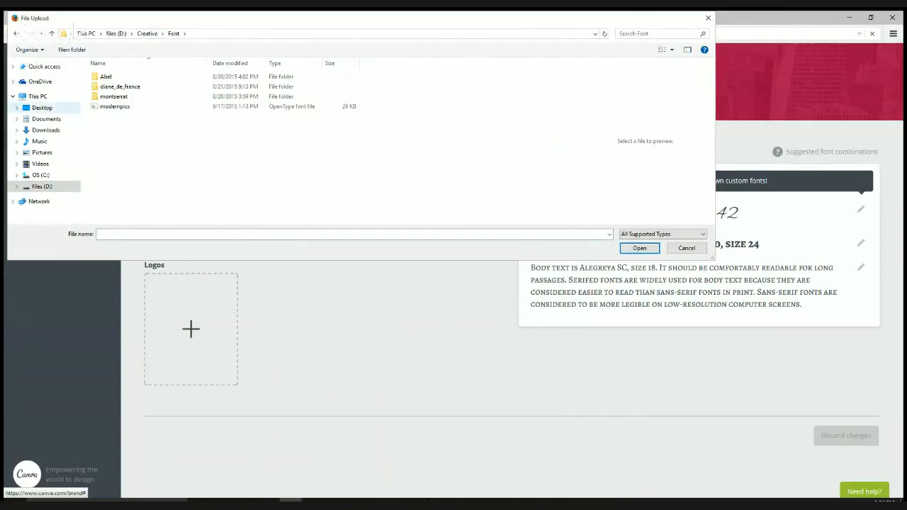
# - Check the Desktop, then open and scroll through the Documents > Creative folder
pyautogui.click(42, 107)
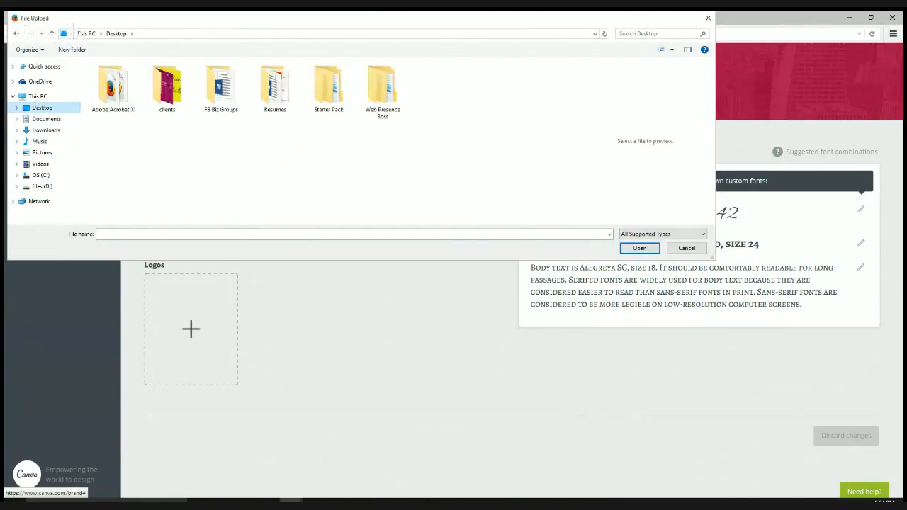
pyautogui.click(46, 118)
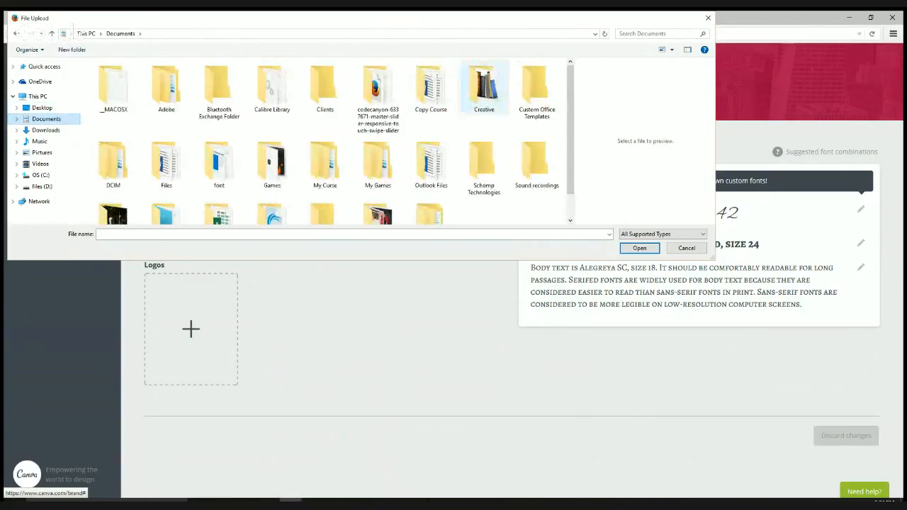
pyautogui.doubleClick(484, 88)
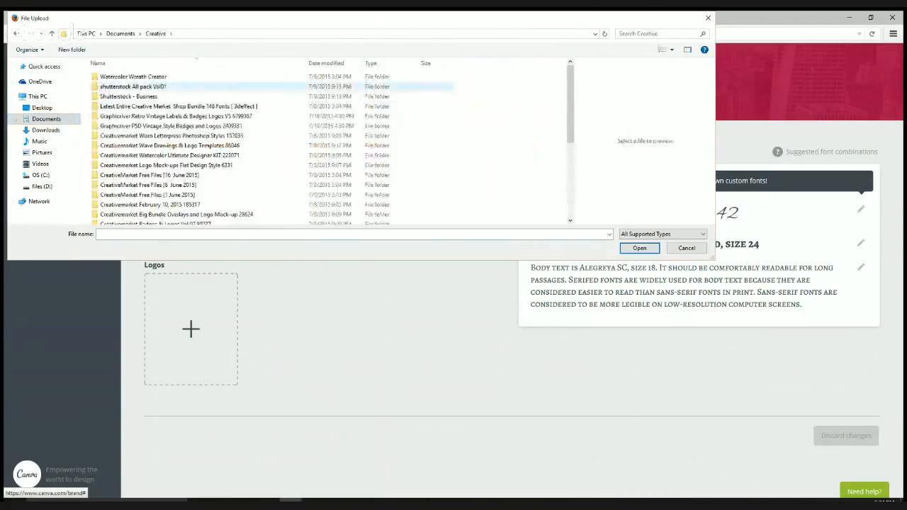
pyautogui.scroll(-5, 234, 163)
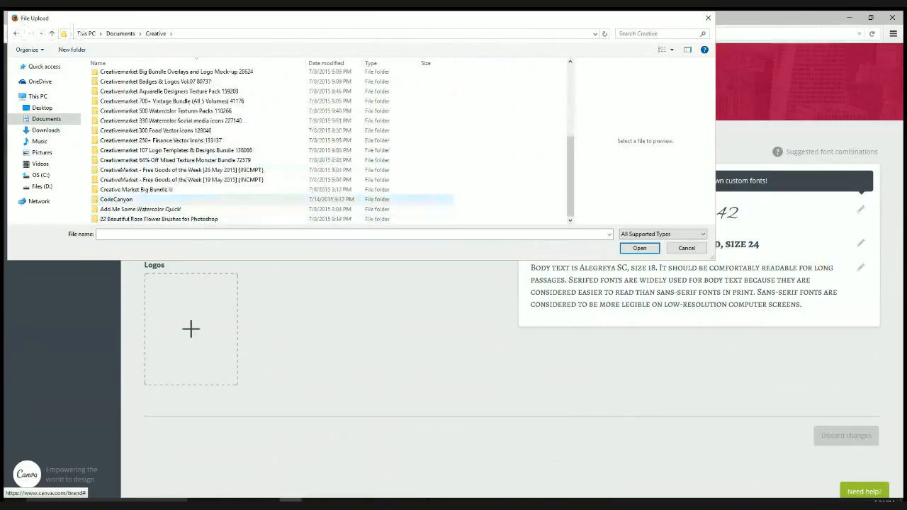
pyautogui.scroll(5, 269, 197)
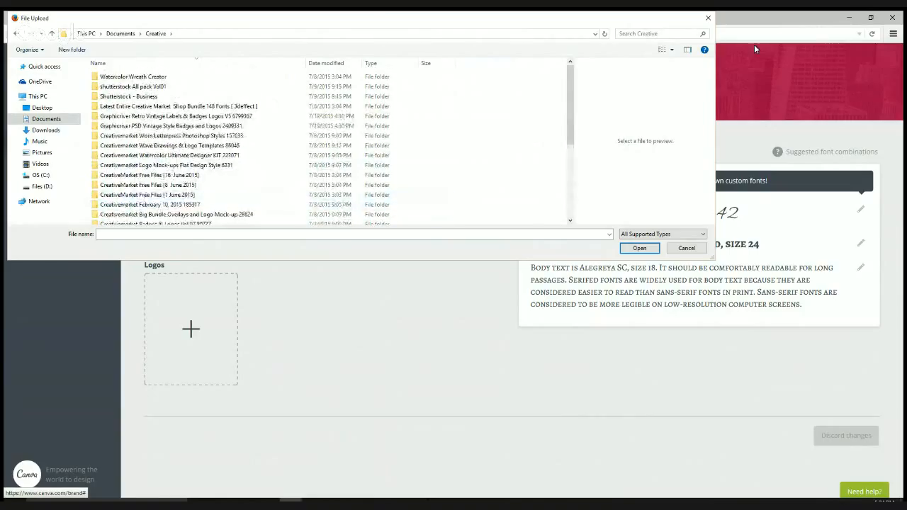
# - Cancel the upload, then browse the heading font list and close it, keeping Allura
pyautogui.click(708, 18)
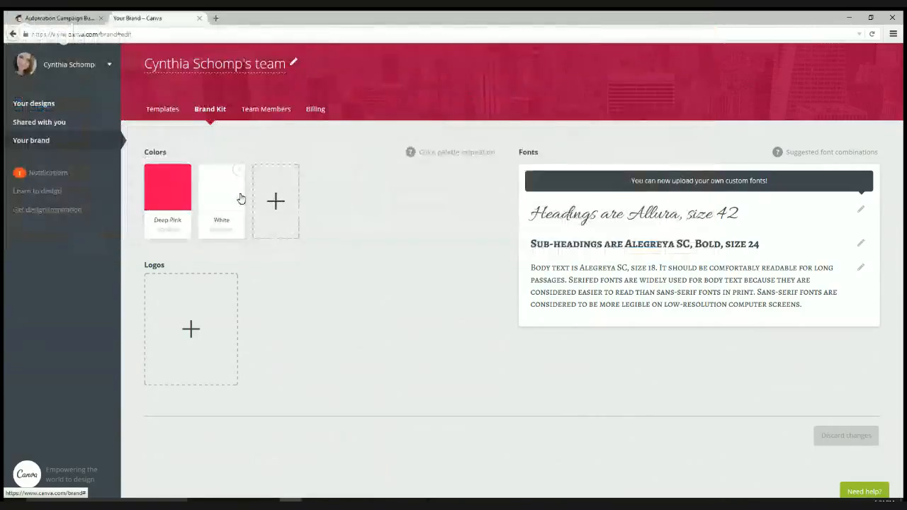
pyautogui.click(861, 211)
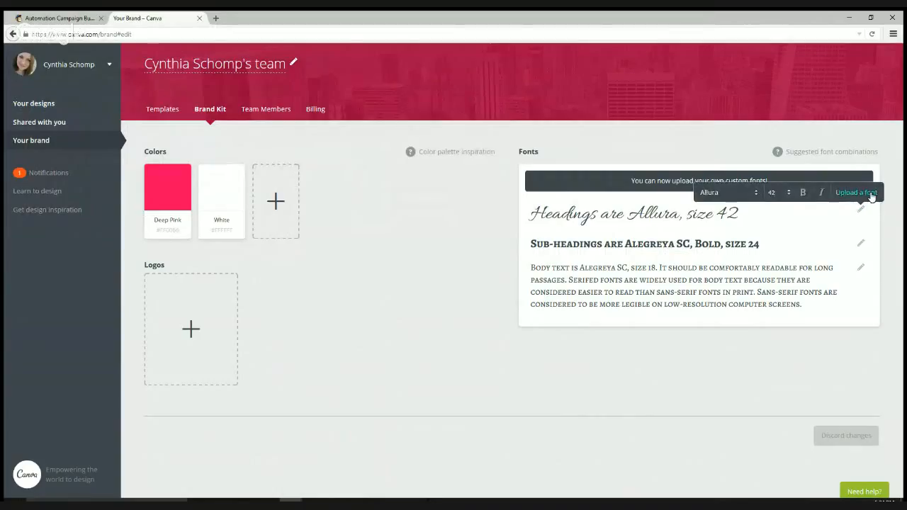
pyautogui.click(755, 198)
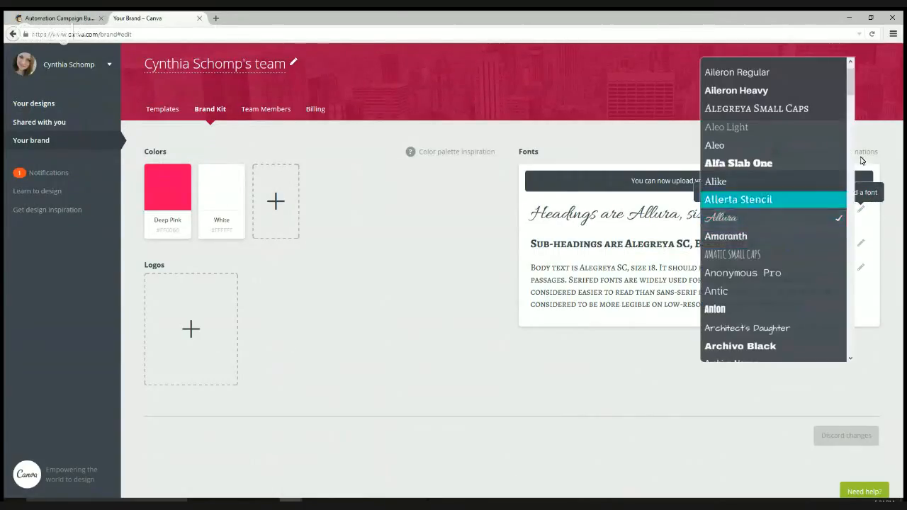
pyautogui.moveTo(851, 81)
pyautogui.mouseDown()
pyautogui.moveTo(863, 246)
pyautogui.moveTo(851, 308)
pyautogui.moveTo(844, 269)
pyautogui.moveTo(854, 237)
pyautogui.moveTo(844, 286)
pyautogui.mouseUp()
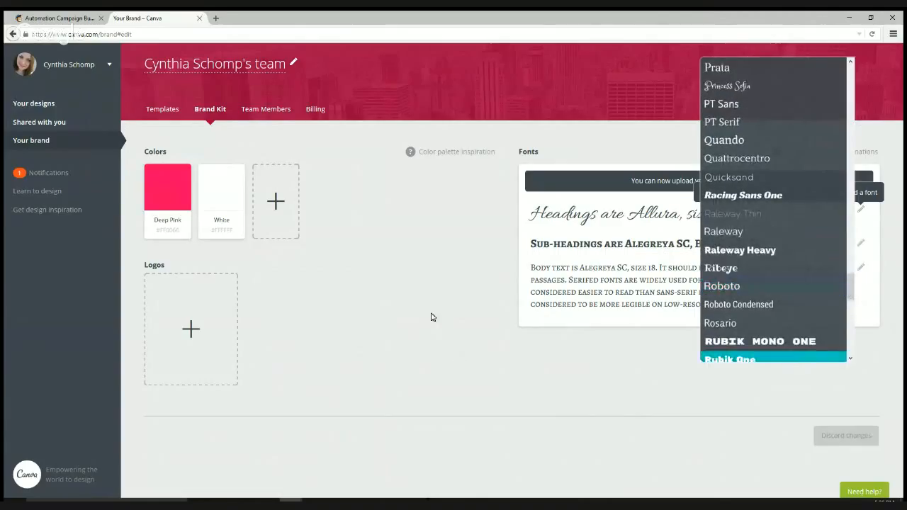
pyautogui.click(516, 320)
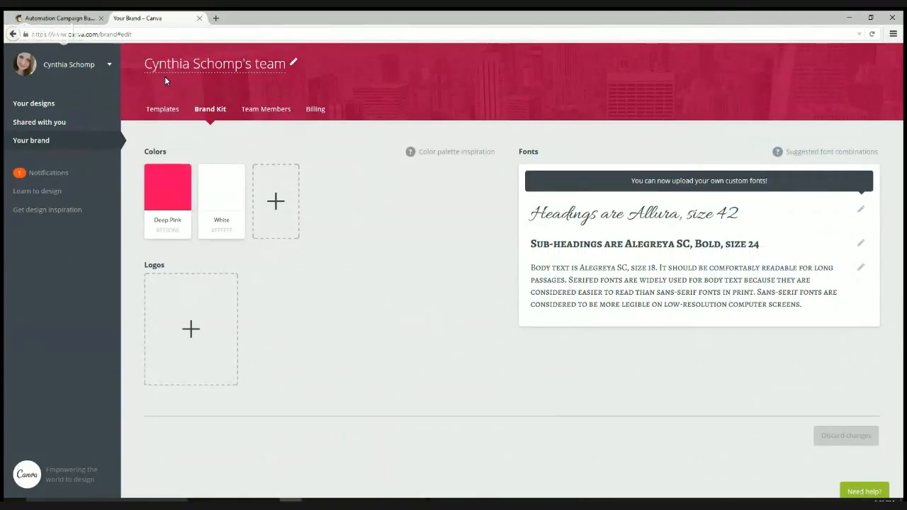
# - Go to Your designs and list all design types down to Social Media & Email Headers
pyautogui.click(69, 64)
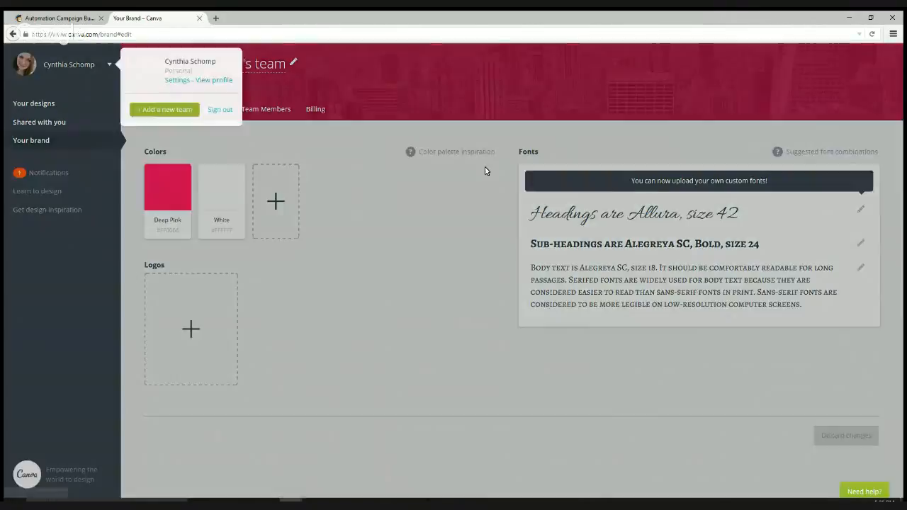
pyautogui.click(71, 104)
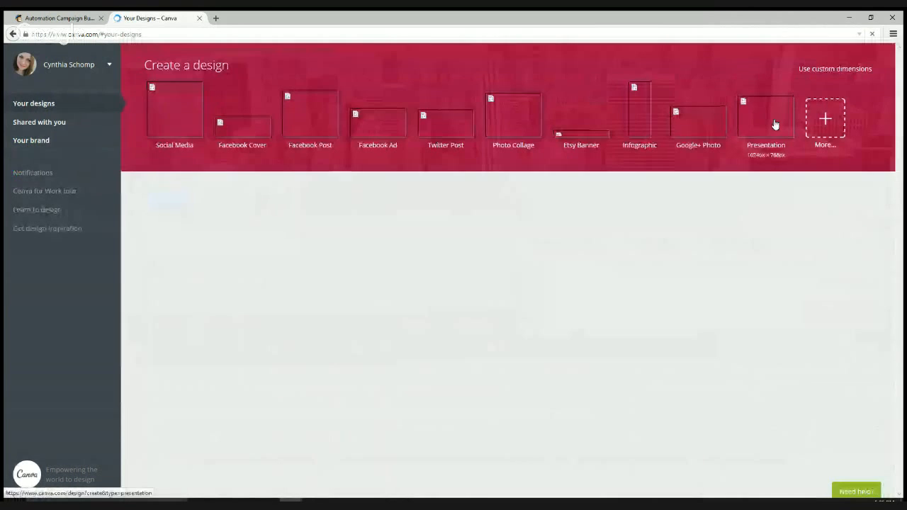
pyautogui.click(823, 126)
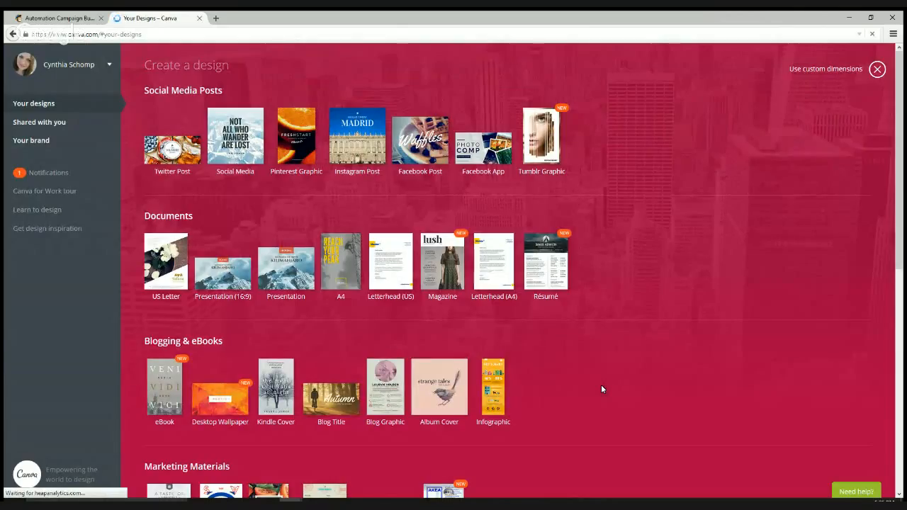
pyautogui.scroll(-3, 601, 389)
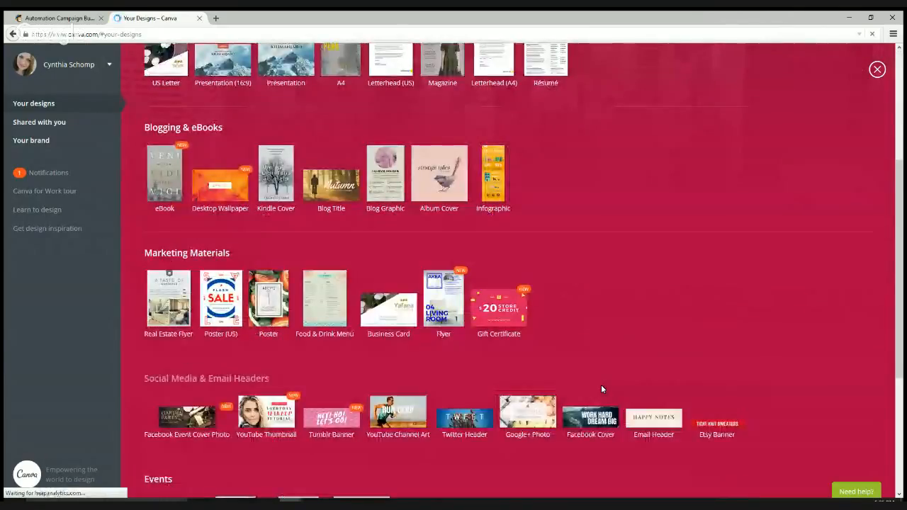
# - Start an Email Header design and apply the OUR NEWSLETTER layout from the Layouts panel
pyautogui.click(663, 429)
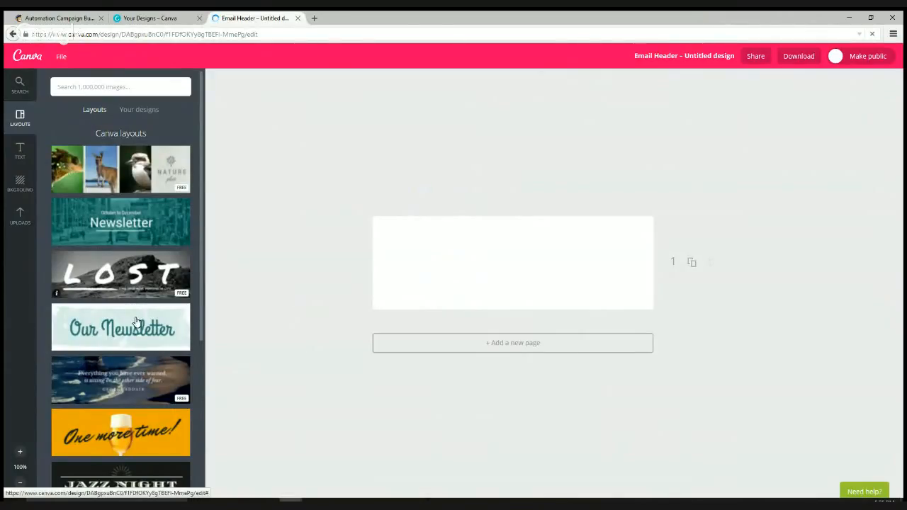
pyautogui.scroll(-1, 137, 321)
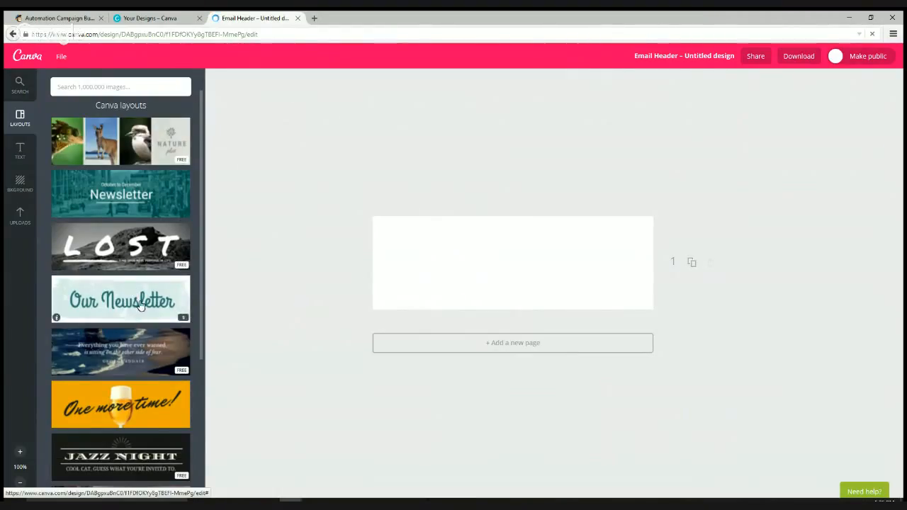
pyautogui.scroll(-2, 140, 305)
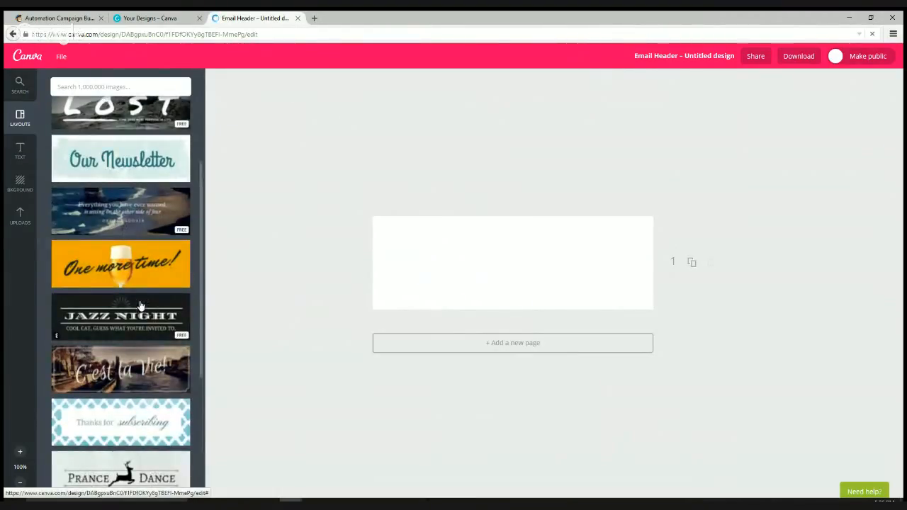
pyautogui.scroll(-2, 130, 277)
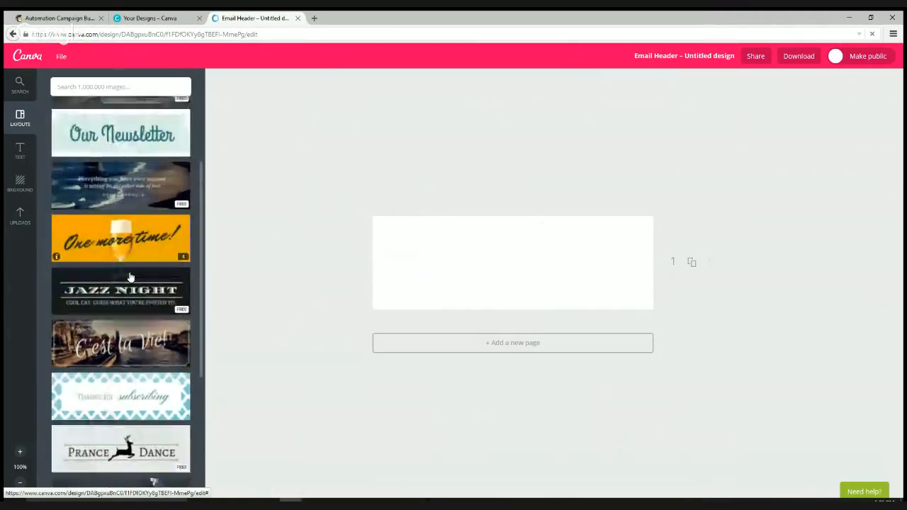
pyautogui.scroll(-1, 129, 274)
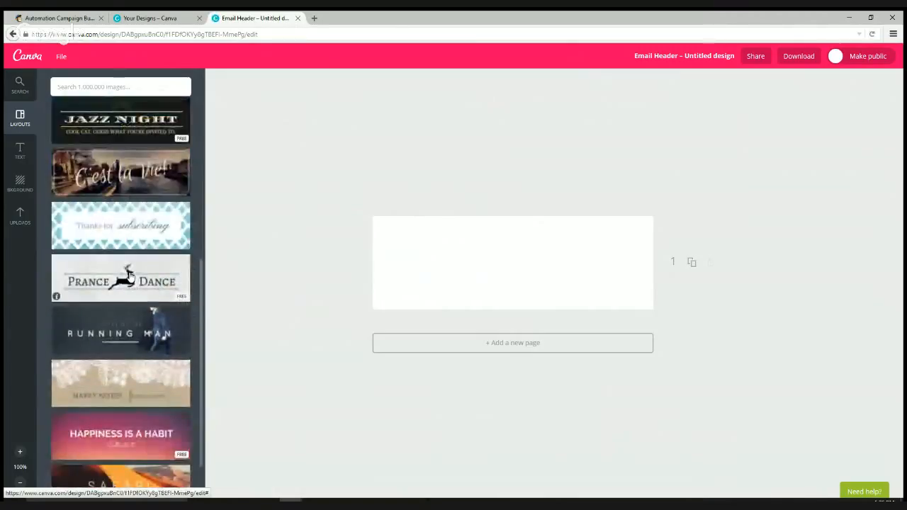
pyautogui.scroll(-2, 130, 277)
pyautogui.scroll(-2, 130, 277)
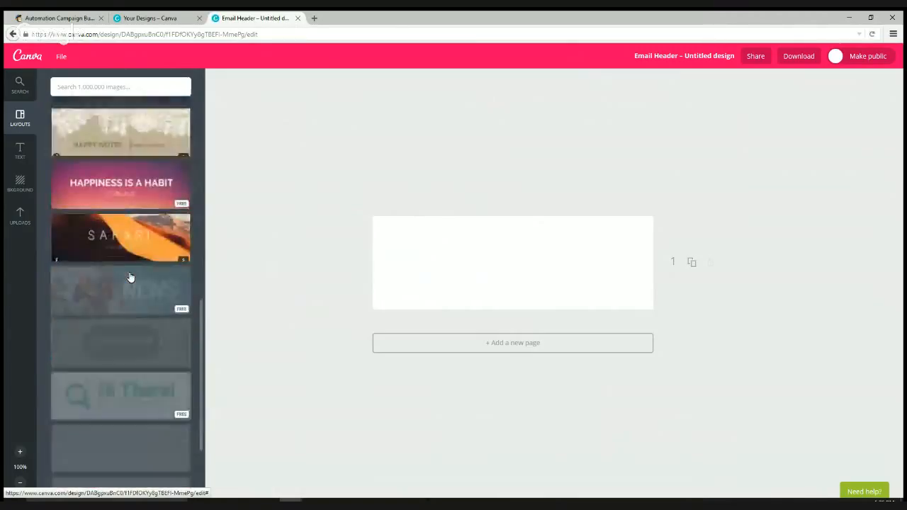
pyautogui.scroll(-2, 129, 276)
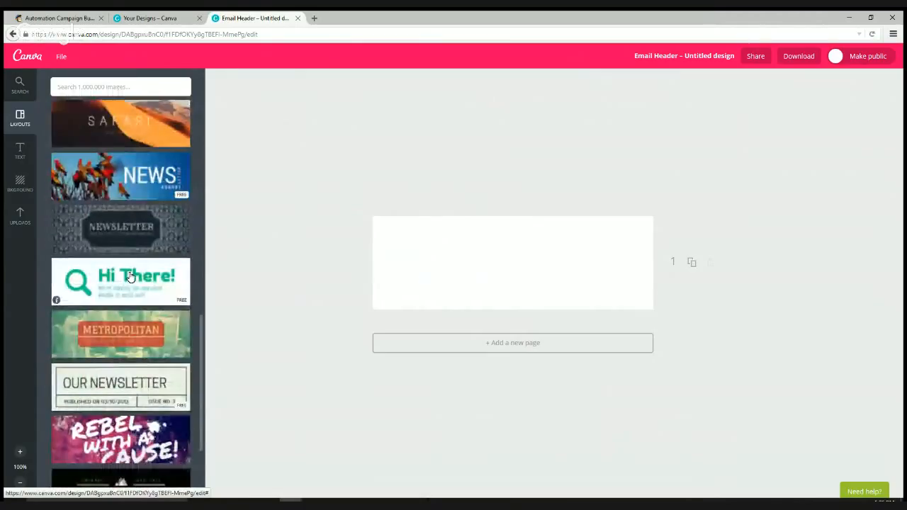
pyautogui.scroll(-1, 129, 276)
pyautogui.scroll(-1, 130, 276)
pyautogui.click(129, 276)
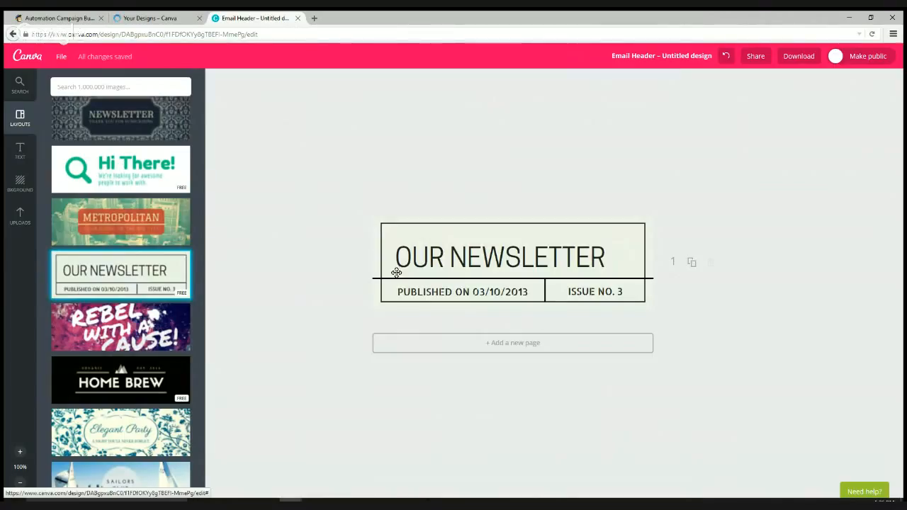
# - Replace the heading with 'SEO BACKLINKS' and center it
pyautogui.click(423, 259)
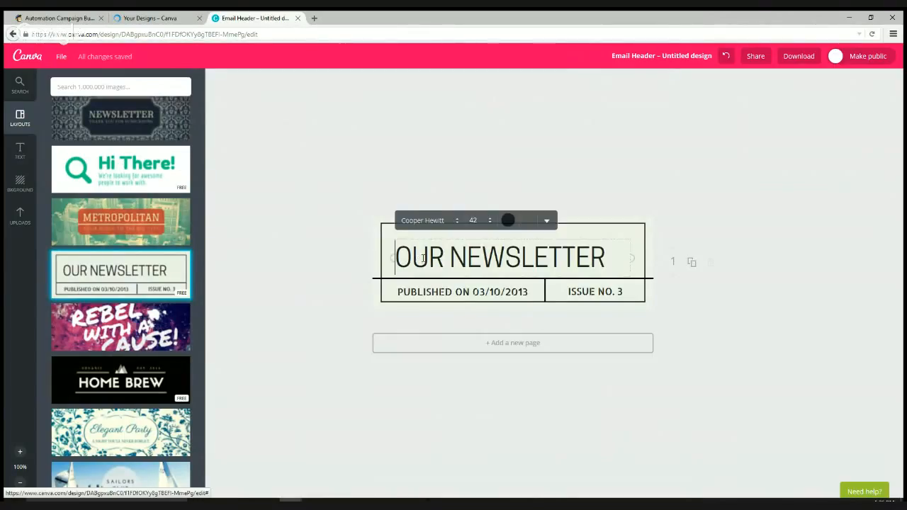
pyautogui.hotkey('ctrl', 'a')
pyautogui.write('SEO')
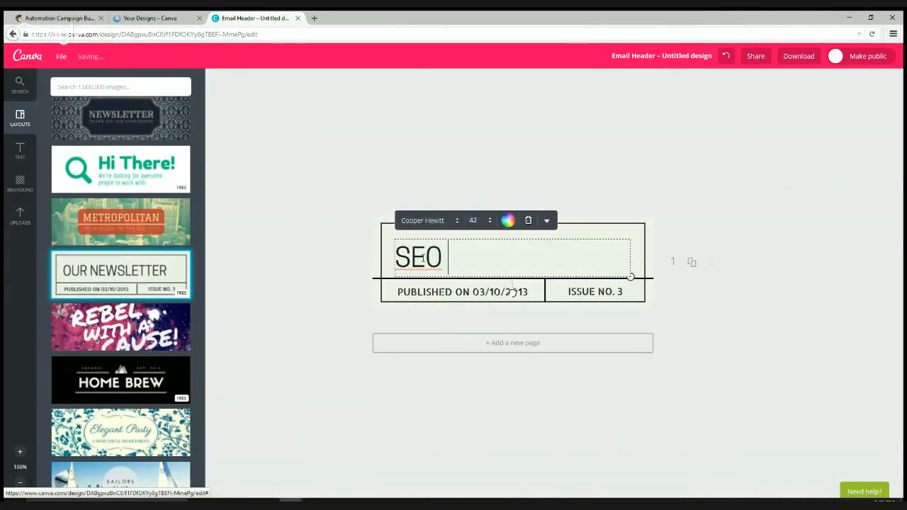
pyautogui.write(' BAC')
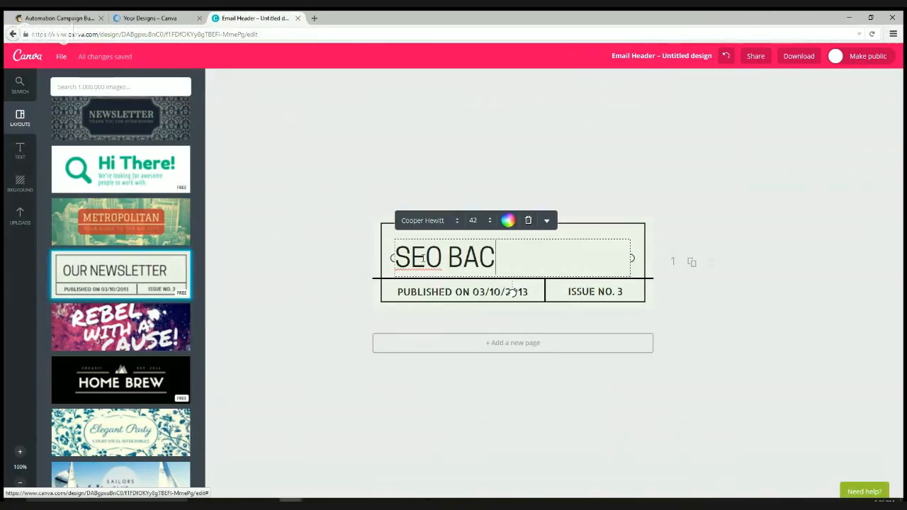
pyautogui.write('KLINKS')
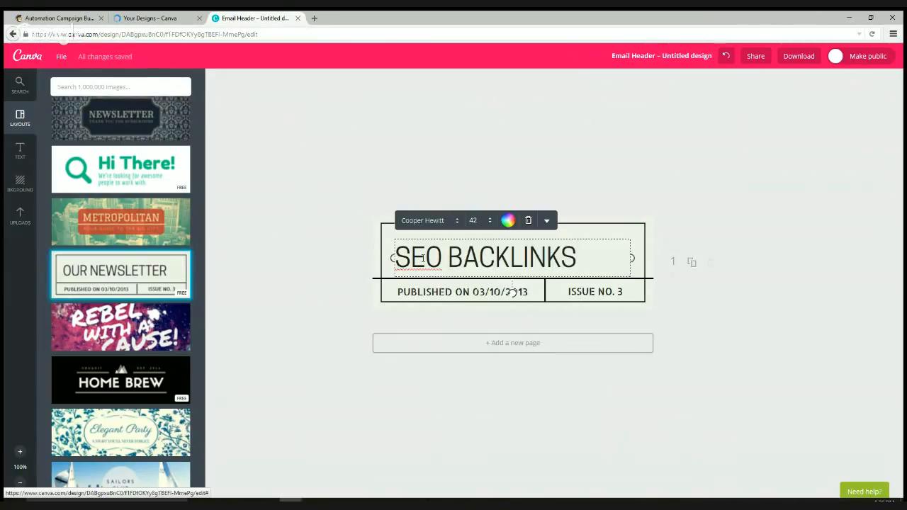
pyautogui.click(546, 220)
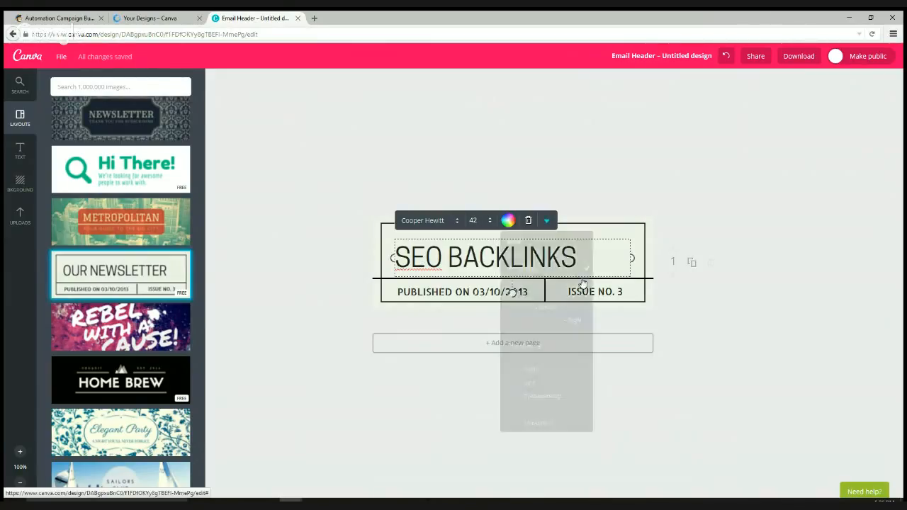
pyautogui.click(546, 307)
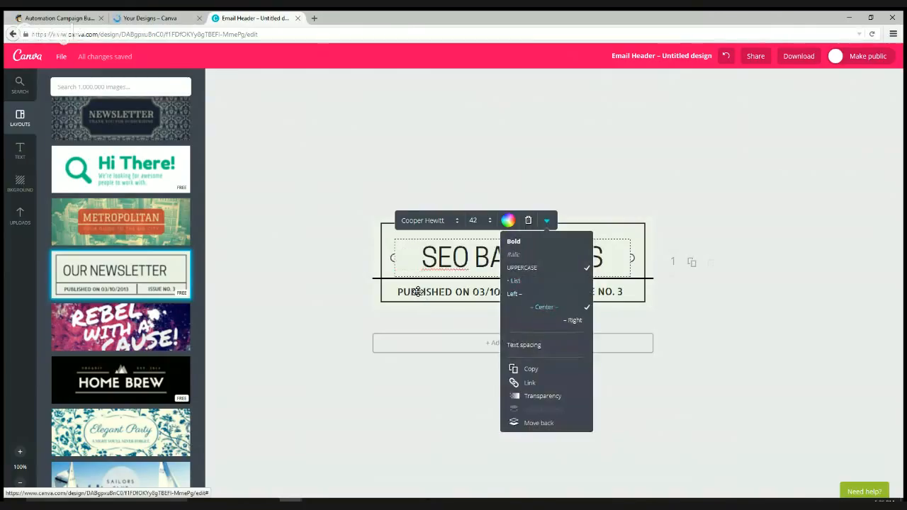
# - Change the publish date to 10/28/2015 and the issue number to 1
pyautogui.click(418, 291)
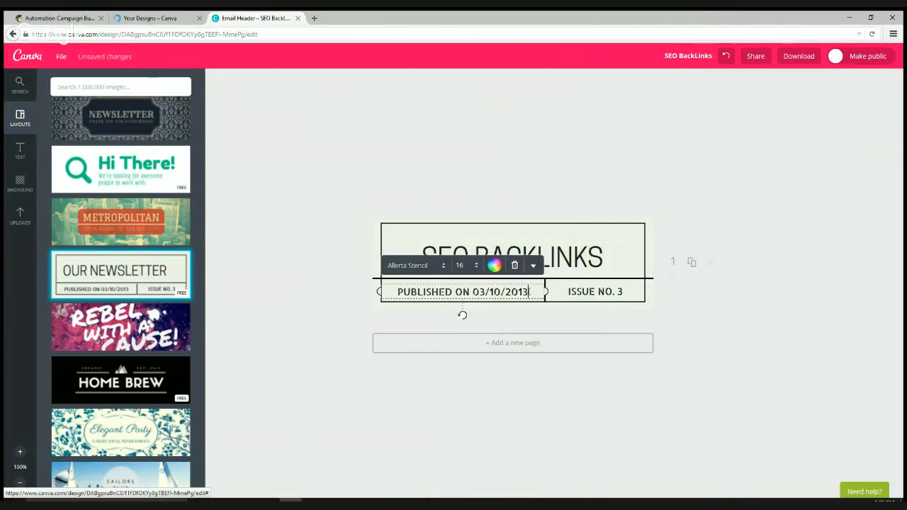
pyautogui.moveTo(529, 292); pyautogui.dragTo(472, 292)
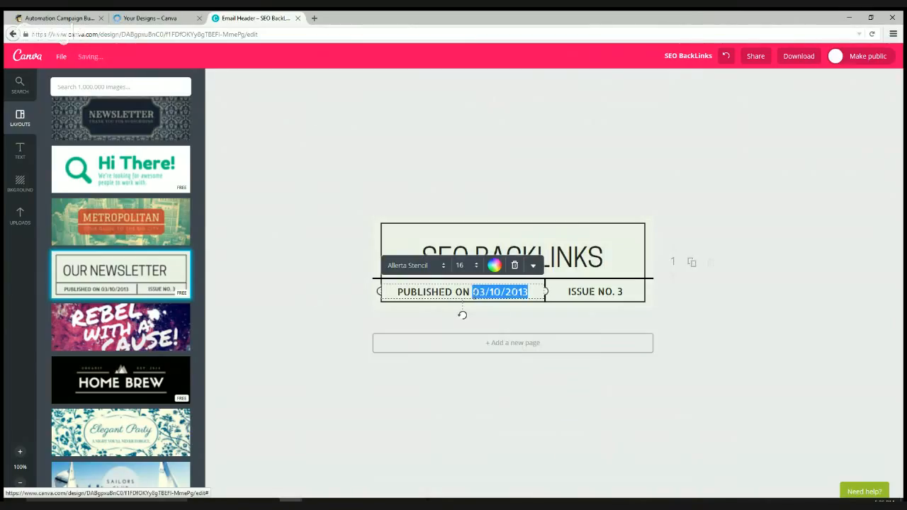
pyautogui.write('10/2')
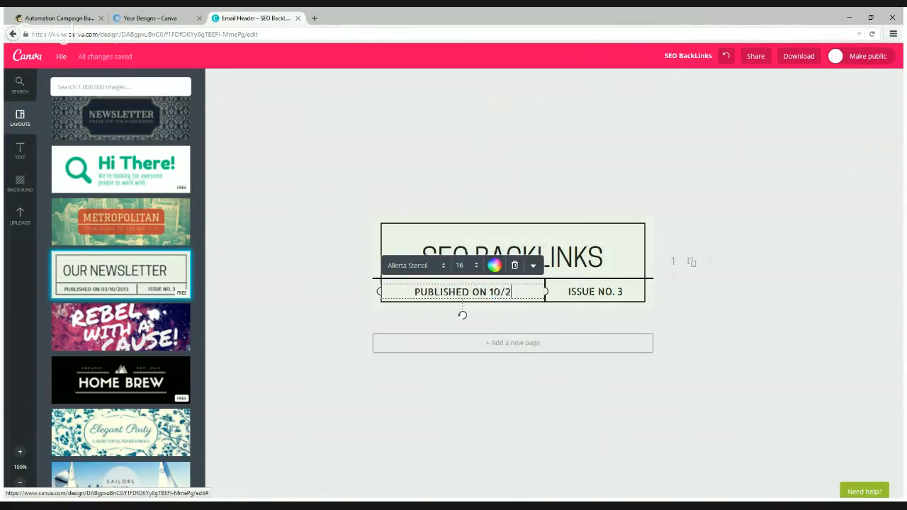
pyautogui.write('8/2015')
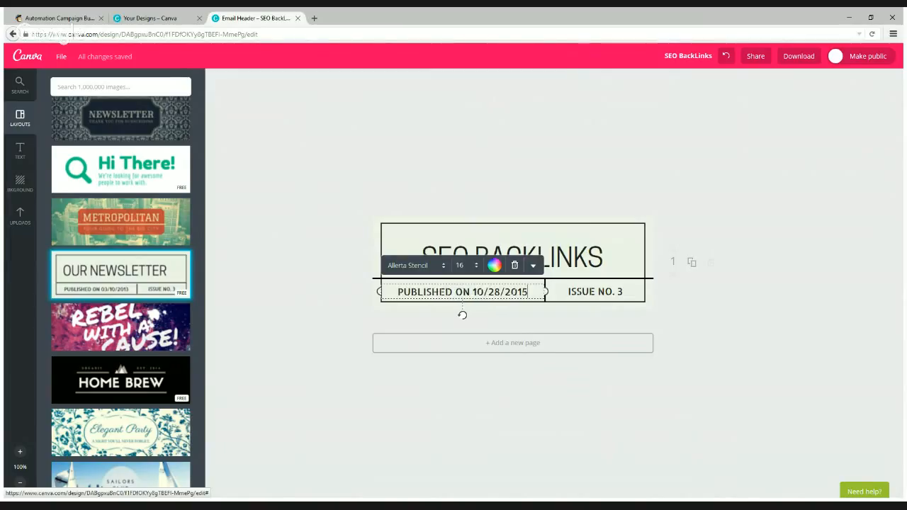
pyautogui.click(618, 291)
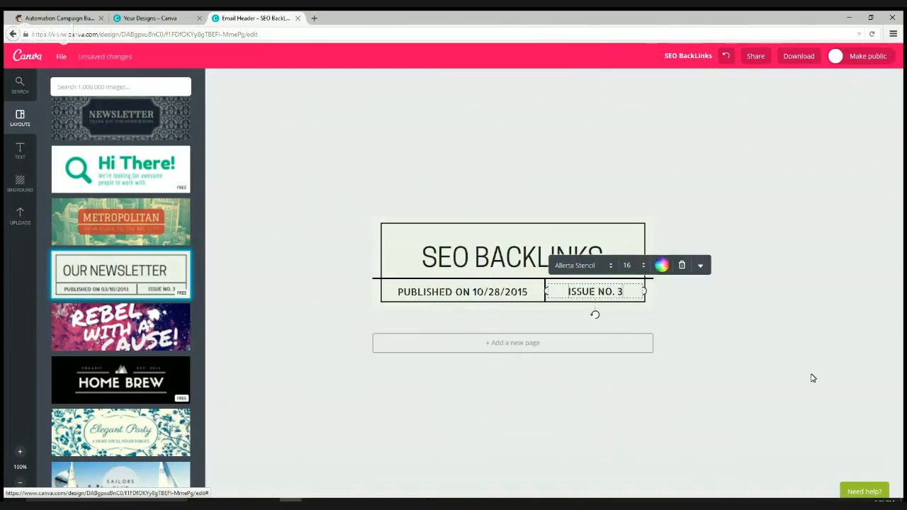
pyautogui.press('BackSpace')
pyautogui.write('1')
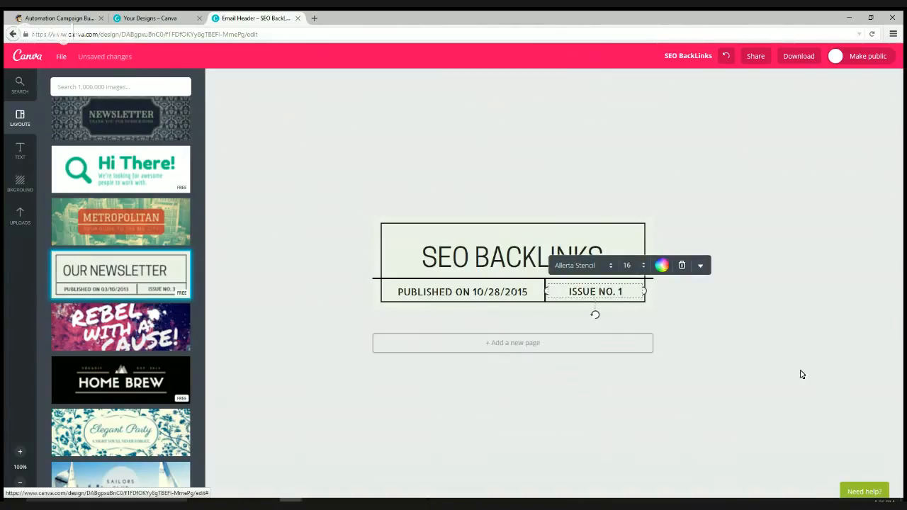
pyautogui.click(802, 374)
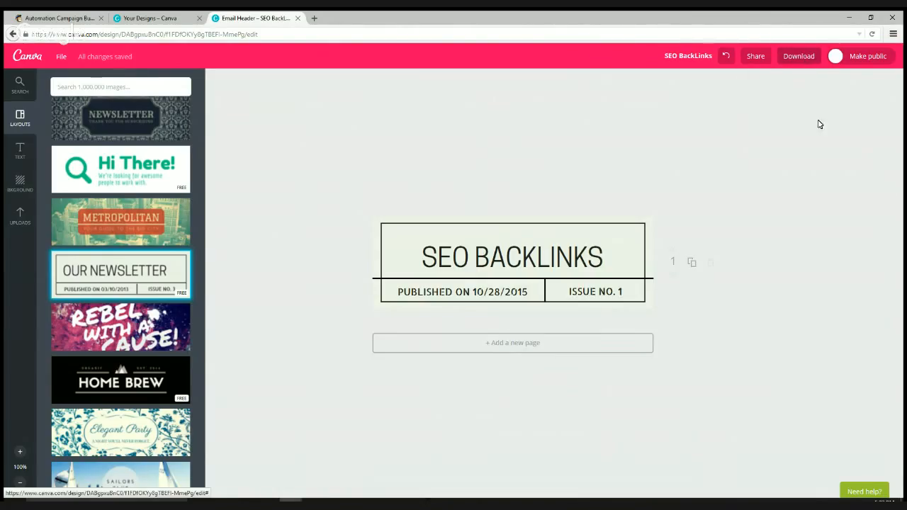
pyautogui.click(798, 56)
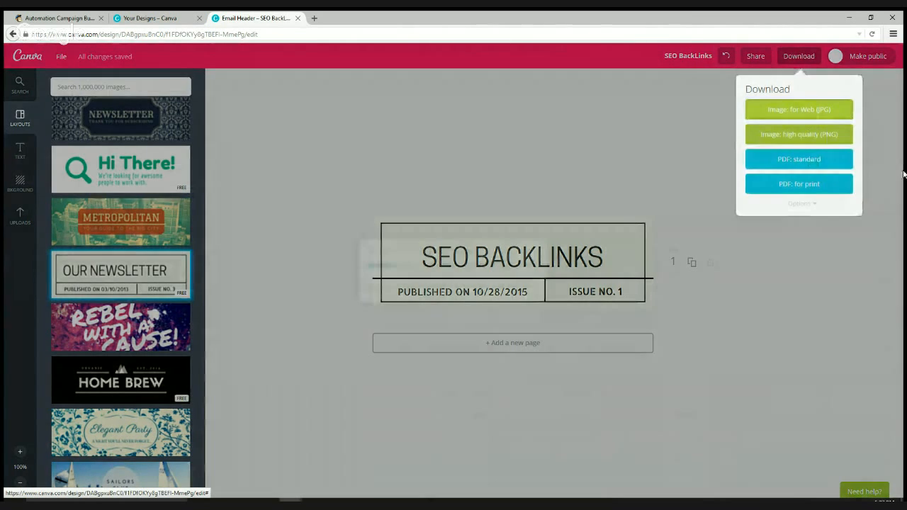
# - Download the SEO BACKLINKS header as a web JPG and return to the MailChimp campaign
pyautogui.click(801, 108)
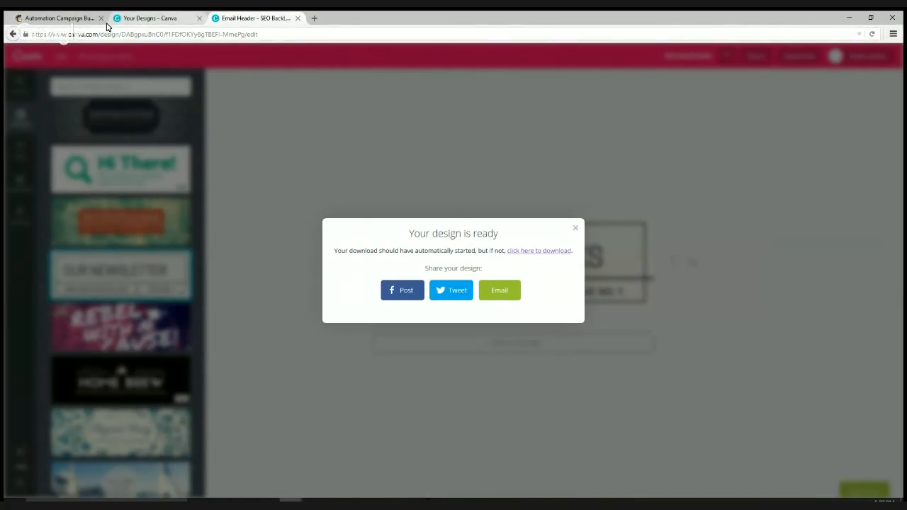
pyautogui.click(56, 17)
# - Upload SEO BackLinks.jpg from the computer into the email's top image block
pyautogui.click(295, 158)
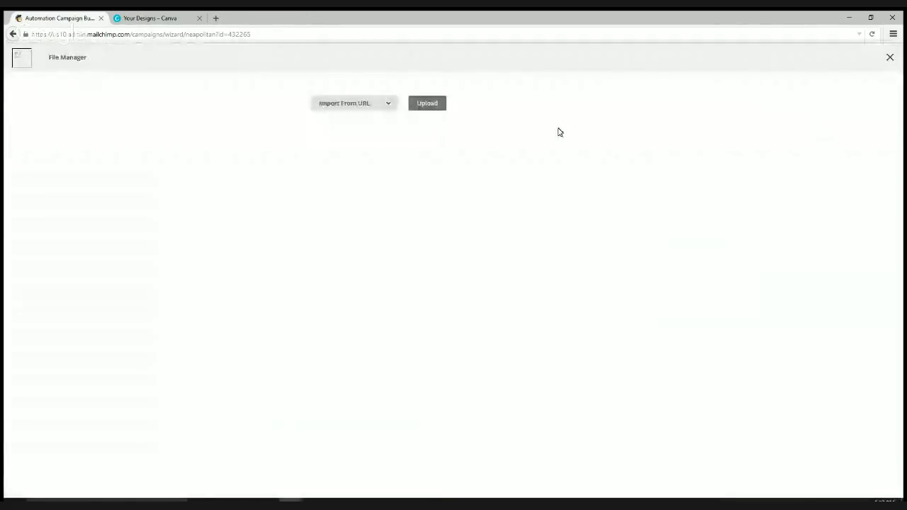
pyautogui.click(427, 103)
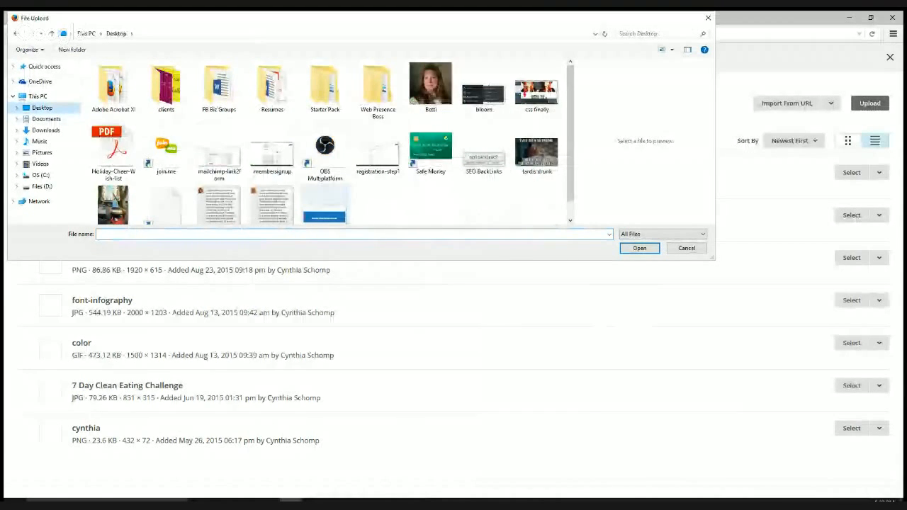
pyautogui.doubleClick(487, 164)
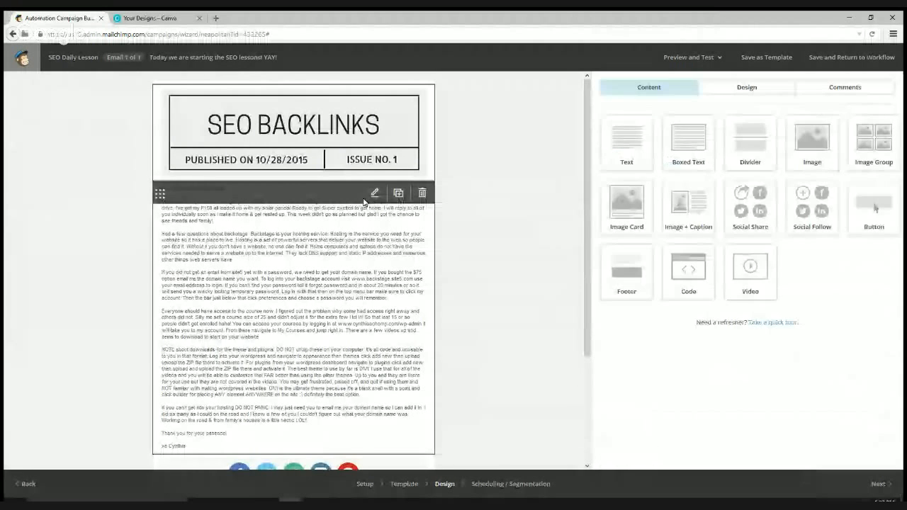
pyautogui.click(376, 196)
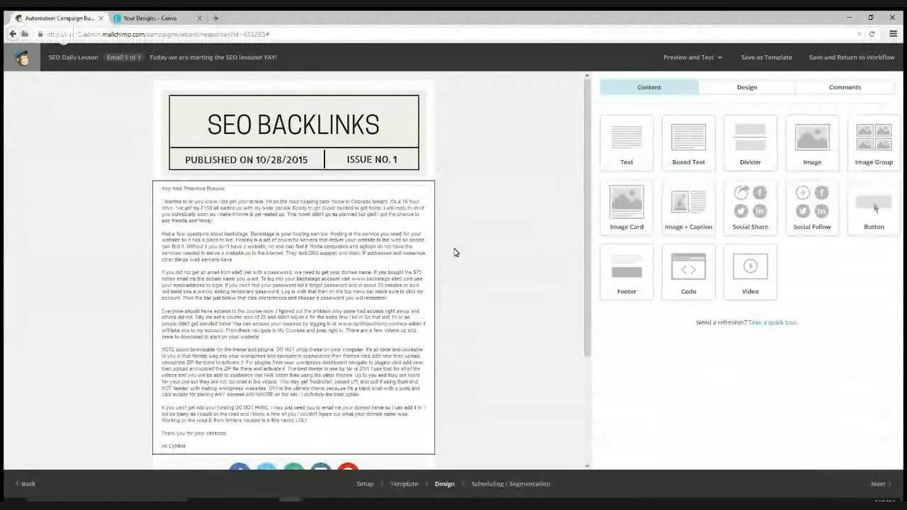
# - Add a blank line above the 'Hey Web Presence Bosses!' greeting
pyautogui.click(602, 192)
pyautogui.press('Return')
pyautogui.press('Return')
pyautogui.click(640, 186)
# - Upload Backlinks - biz networking partners groups.jpg from Web Presence Boss > SEO Posts as the image
pyautogui.click(664, 139)
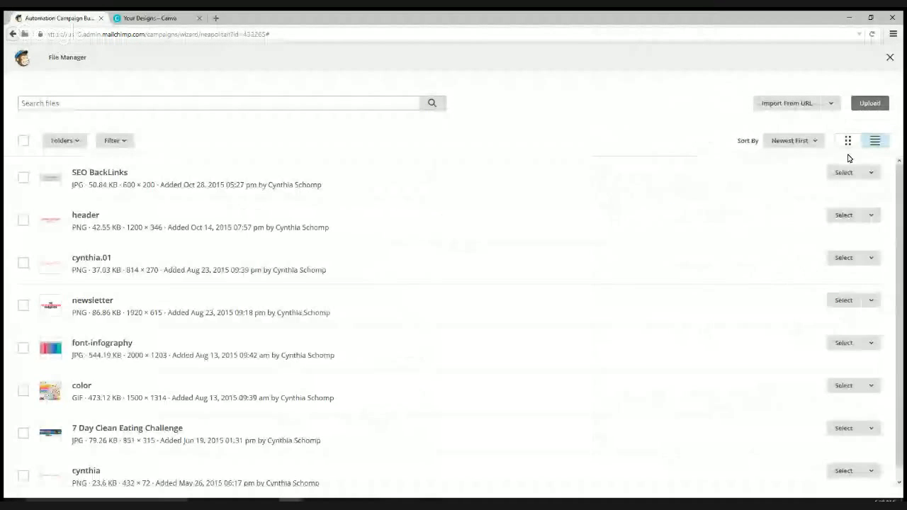
pyautogui.click(872, 112)
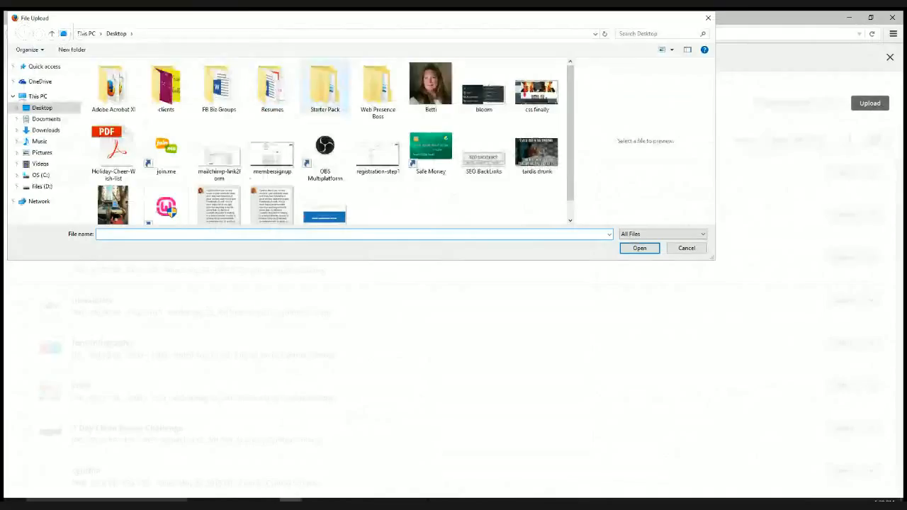
pyautogui.doubleClick(378, 88)
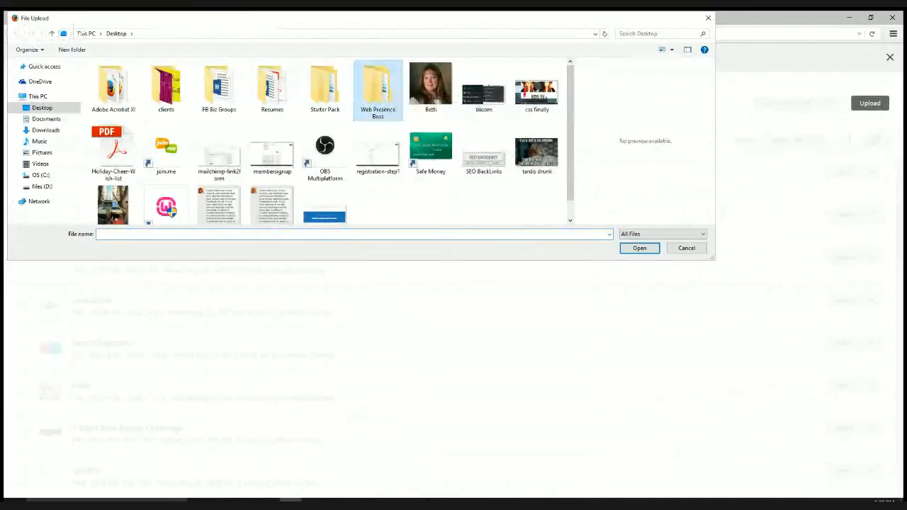
pyautogui.doubleClick(283, 86)
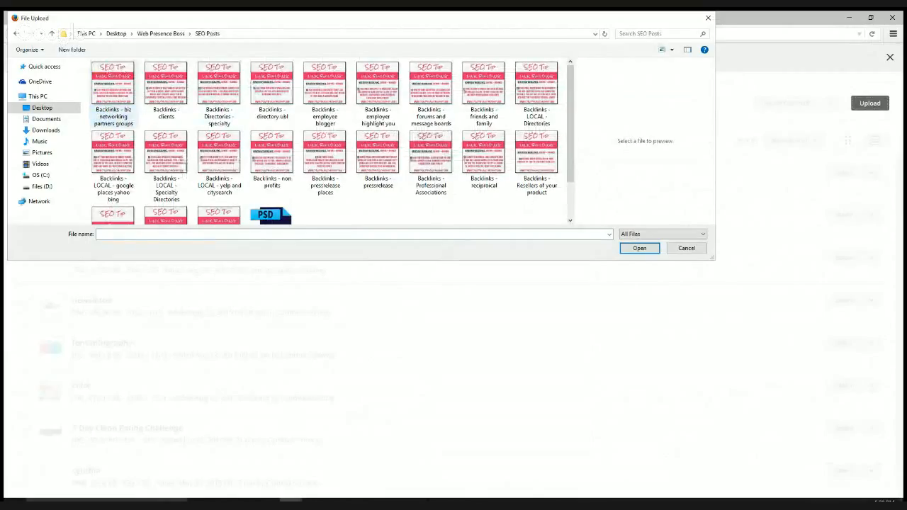
pyautogui.doubleClick(114, 95)
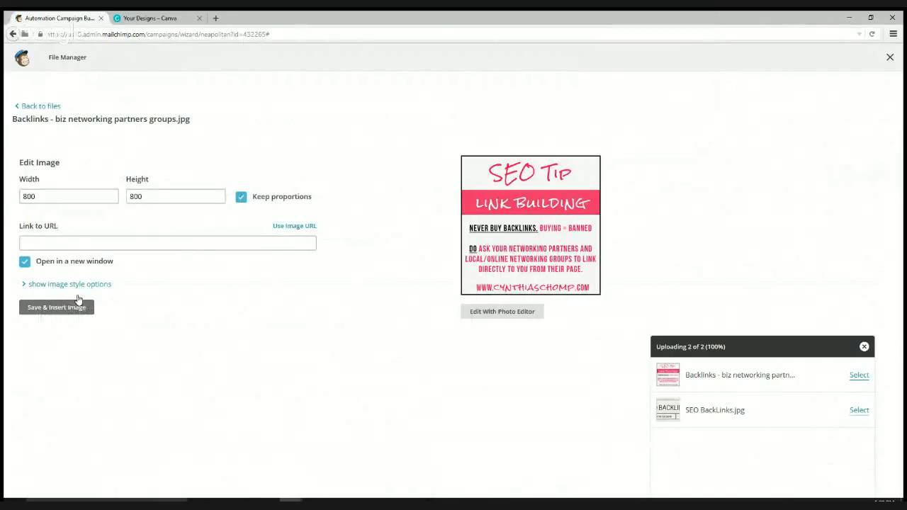
# - Link the SEO Tip image to the site's courses/seo page URL and insert it into the email
pyautogui.click(79, 244)
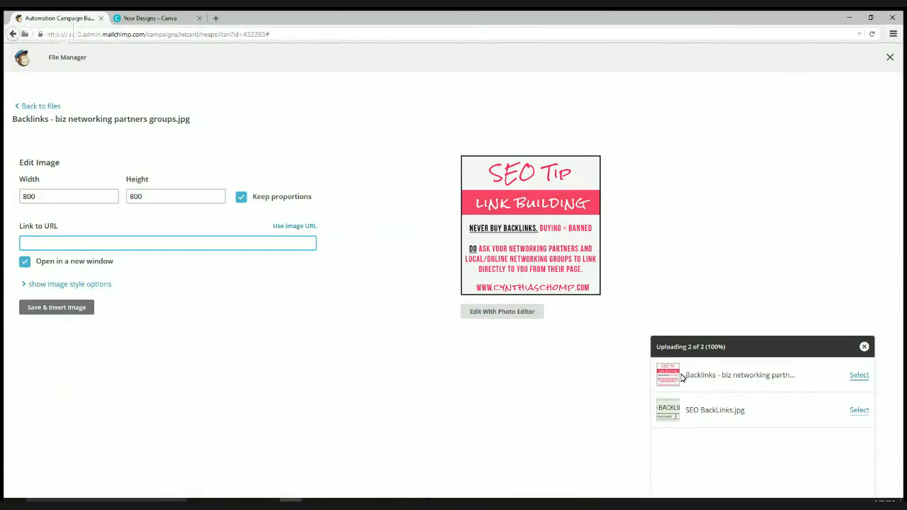
pyautogui.write('http://cynthiaschomp.com/courses/seo')
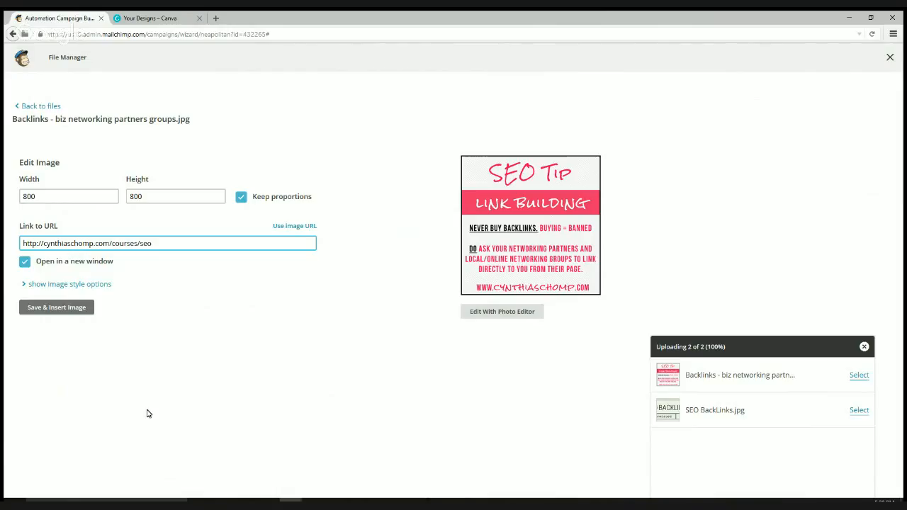
pyautogui.click(864, 346)
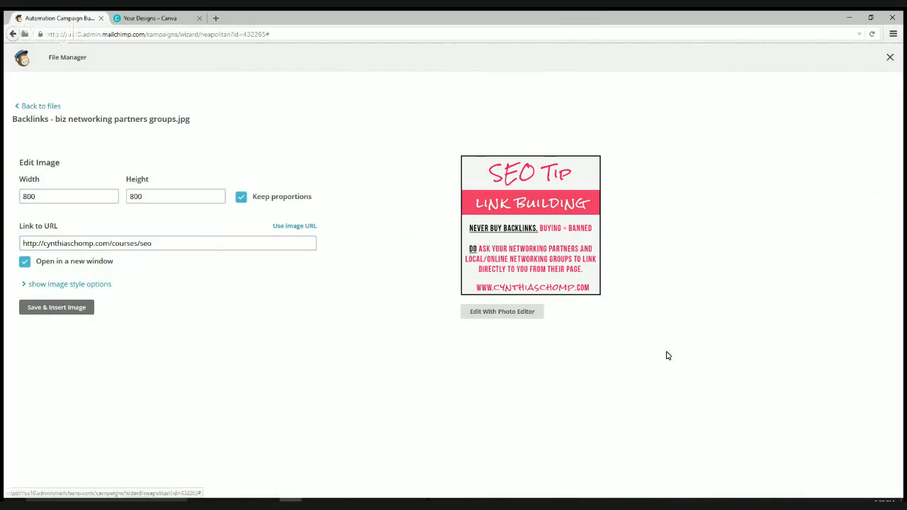
pyautogui.click(219, 243)
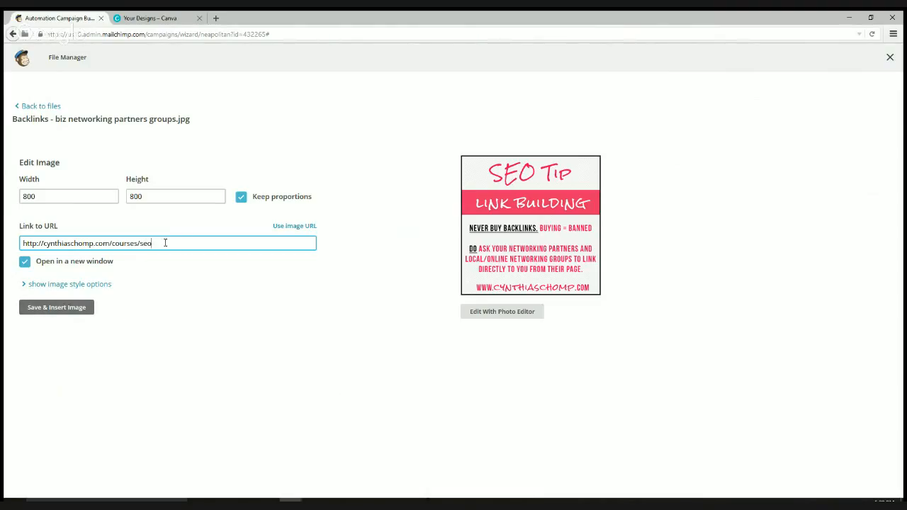
pyautogui.moveTo(230, 243); pyautogui.dragTo(22, 245)
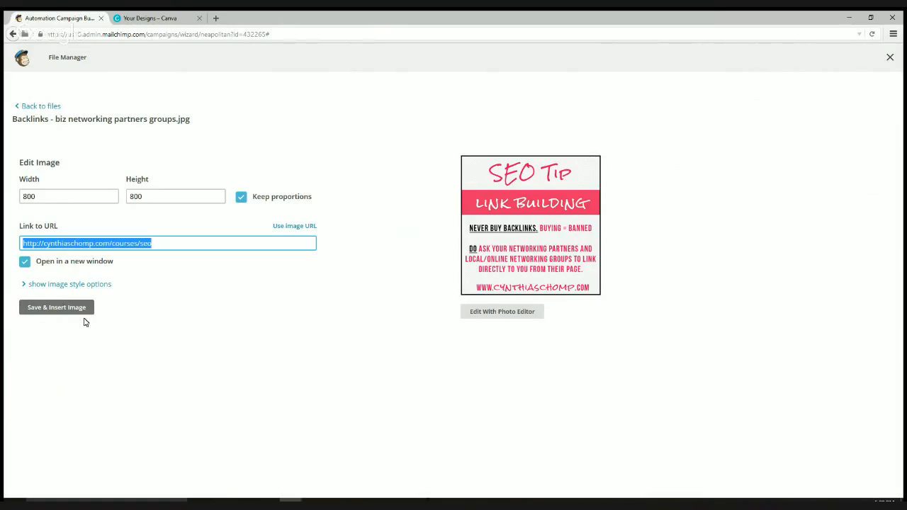
pyautogui.click(63, 310)
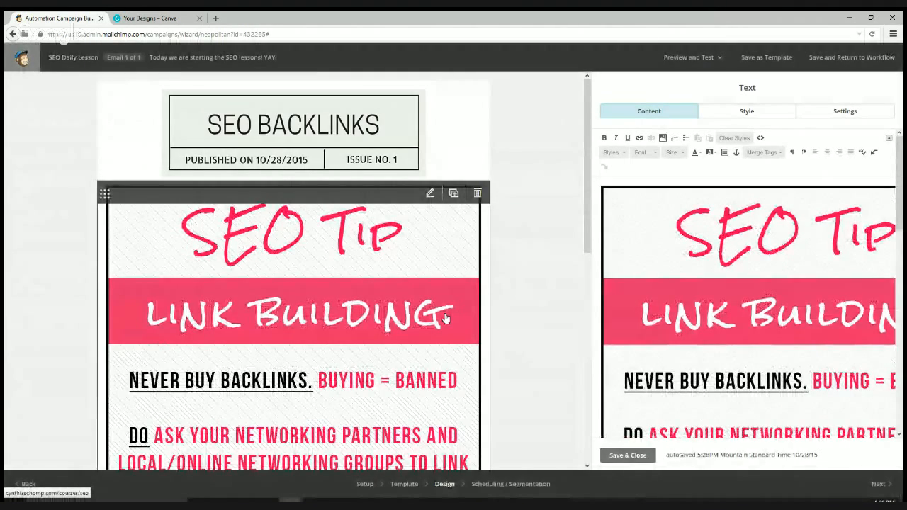
# - Replace the old text with 'Welcome to day 1 of the SEO module! Here is a tip to get your going with building backlinks'
pyautogui.scroll(-4, 445, 318)
pyautogui.scroll(-3, 757, 284)
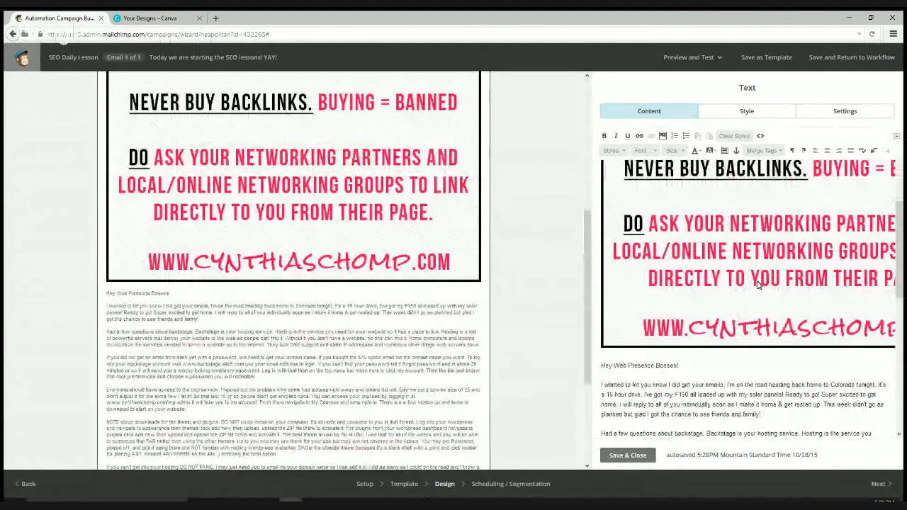
pyautogui.scroll(-3, 757, 283)
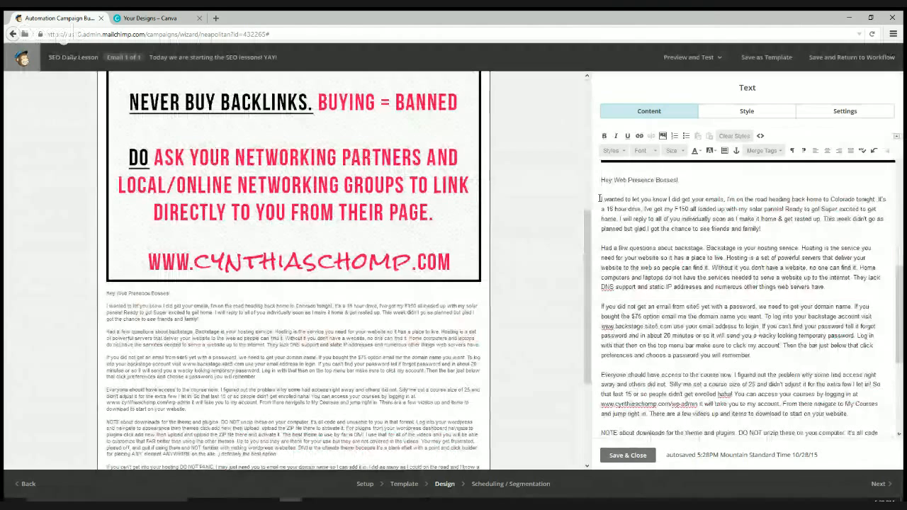
pyautogui.moveTo(599, 198); pyautogui.dragTo(751, 284)
pyautogui.scroll(-2, 727, 364)
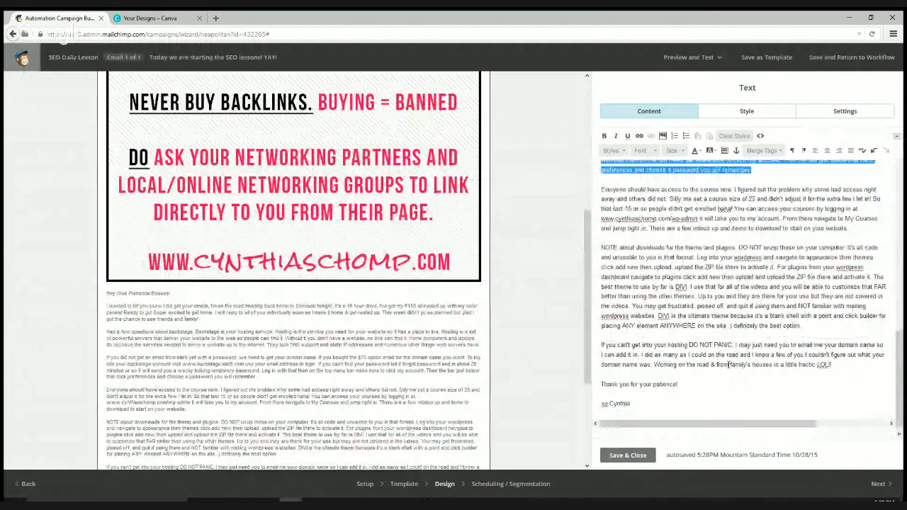
pyautogui.keyDown('shift'); pyautogui.click(679, 385); pyautogui.keyUp('shift')
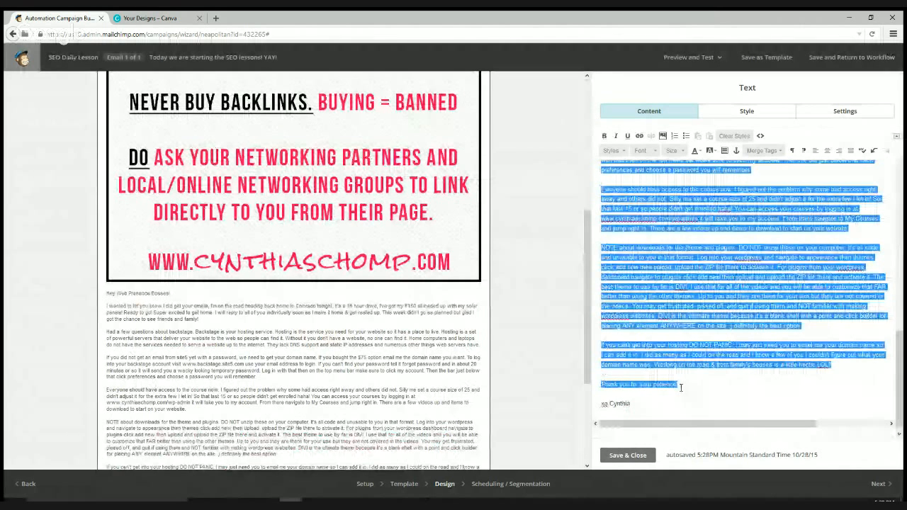
pyautogui.write('Welcome to day 1 of')
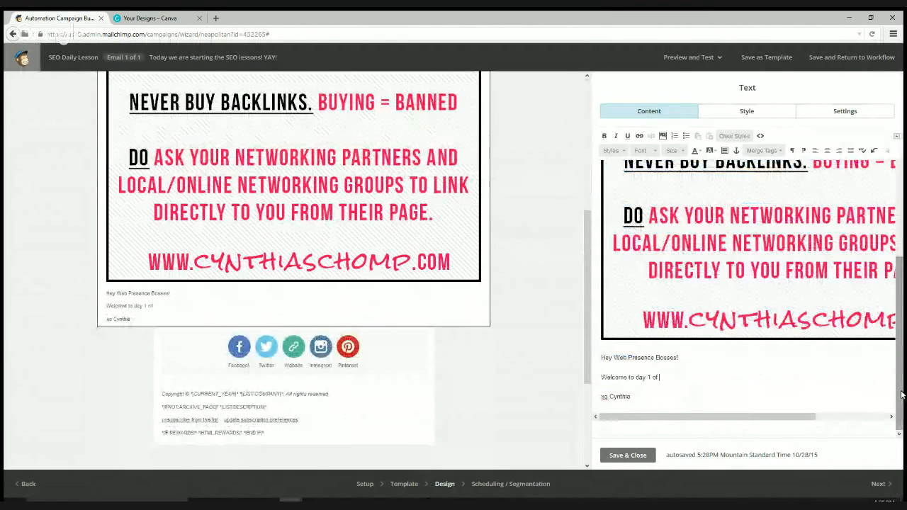
pyautogui.write(' the SEO modules')
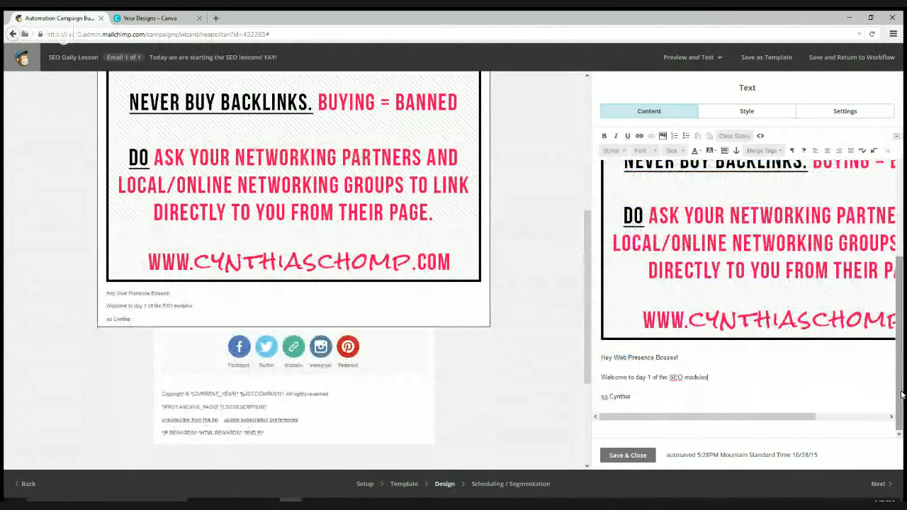
pyautogui.press('BackSpace')
pyautogui.write('! Here is a tip to get your going with')
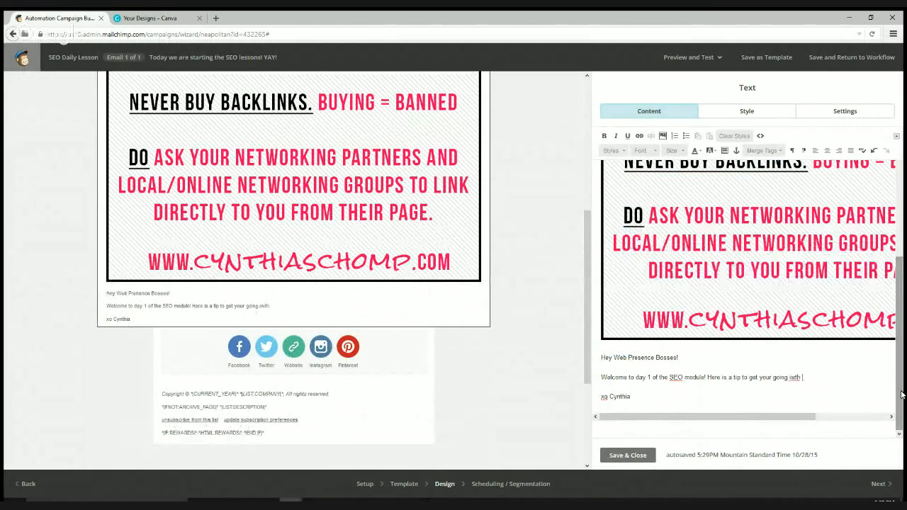
pyautogui.press('BackSpace')
pyautogui.press('BackSpace')
pyautogui.press('BackSpace')
pyautogui.press('BackSpace')
pyautogui.write('with building backlinks.')
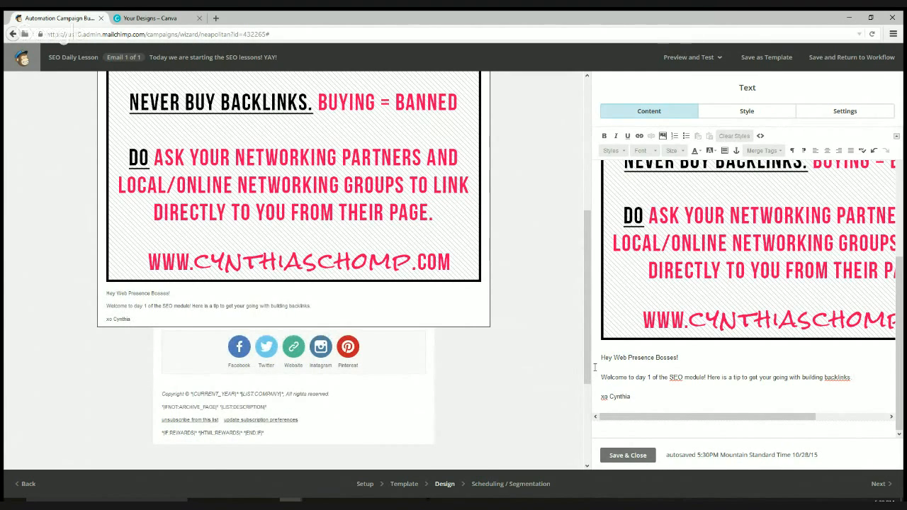
# - Type 'What are backlinks and why do I need them?' below the welcome line, then save and close the block
pyautogui.moveTo(588, 377); pyautogui.dragTo(587, 244)
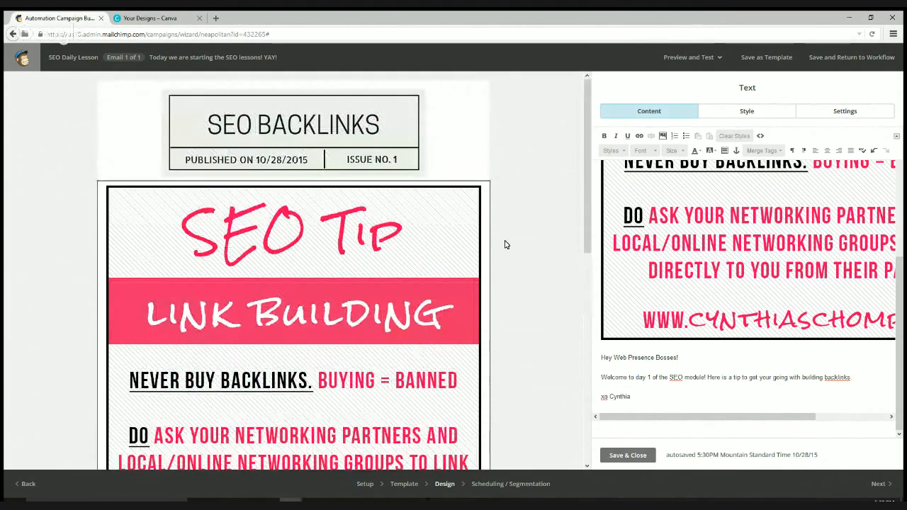
pyautogui.write('W')
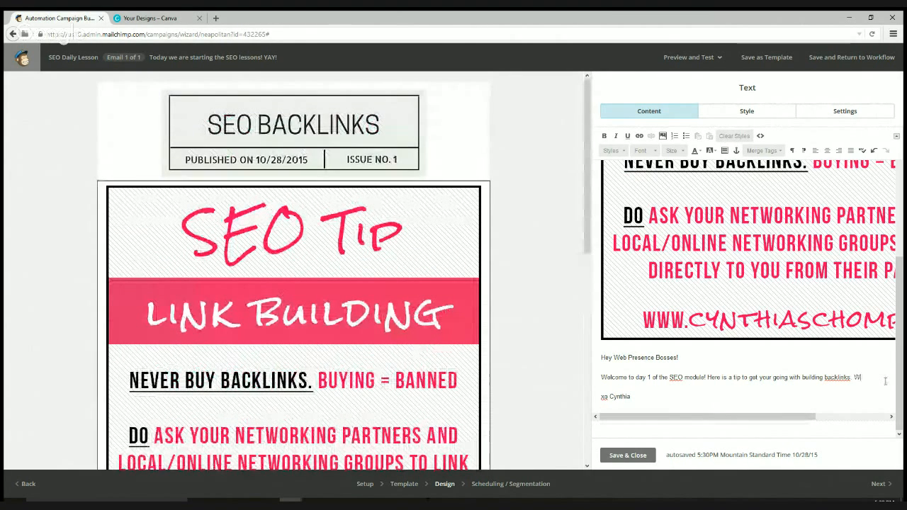
pyautogui.write('hat are backlink')
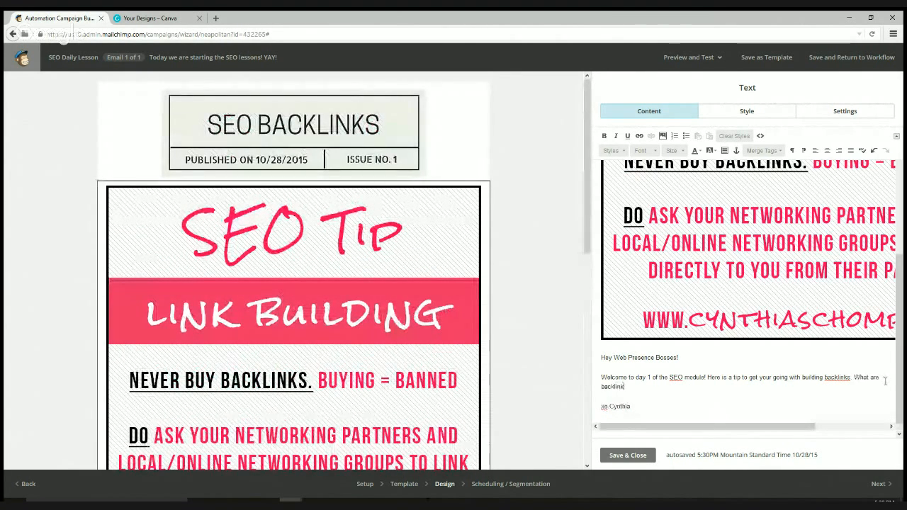
pyautogui.write('s and why ')
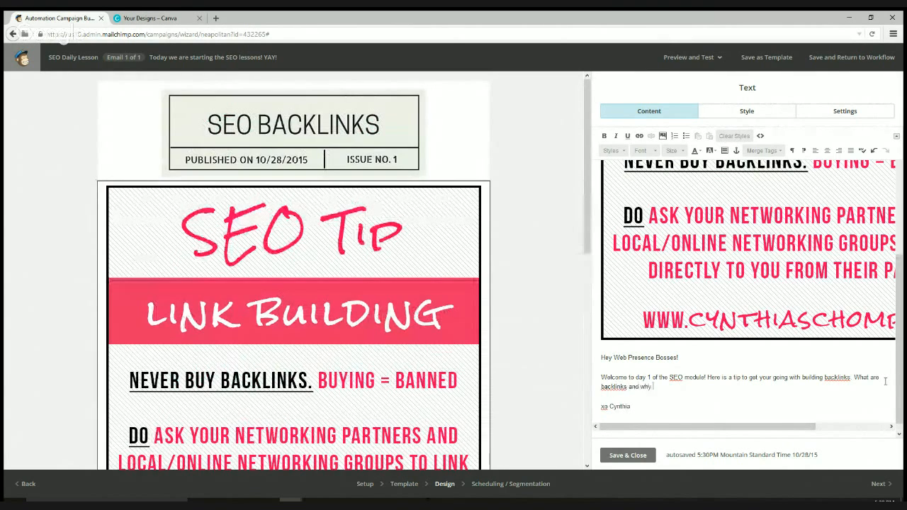
pyautogui.write('do I need them?')
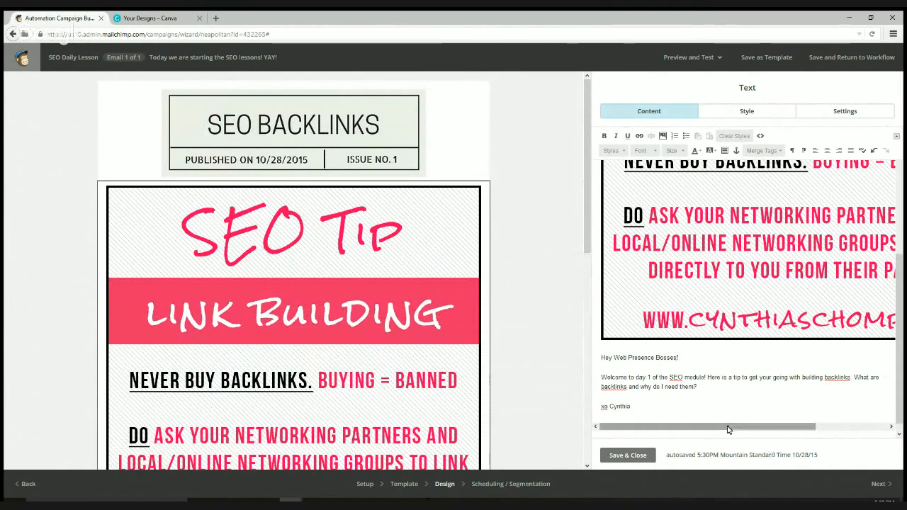
pyautogui.scroll(-1, 816, 404)
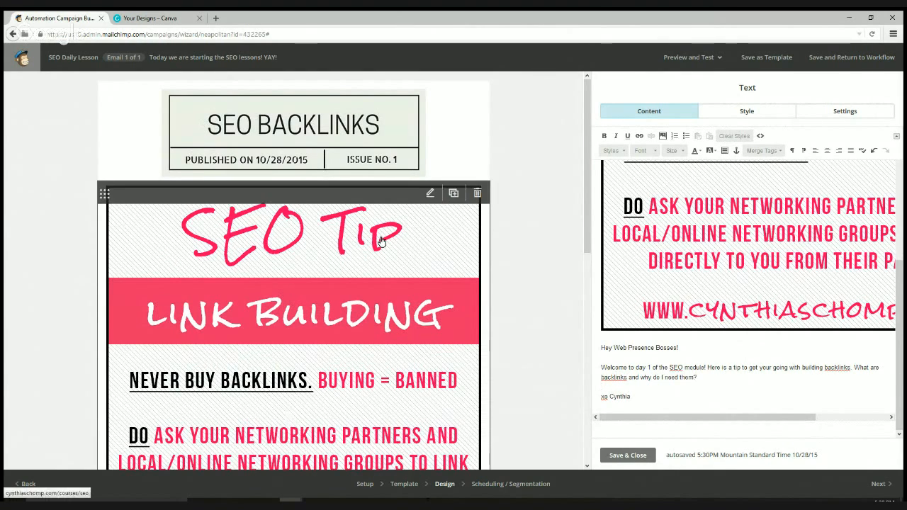
pyautogui.scroll(-6, 589, 241)
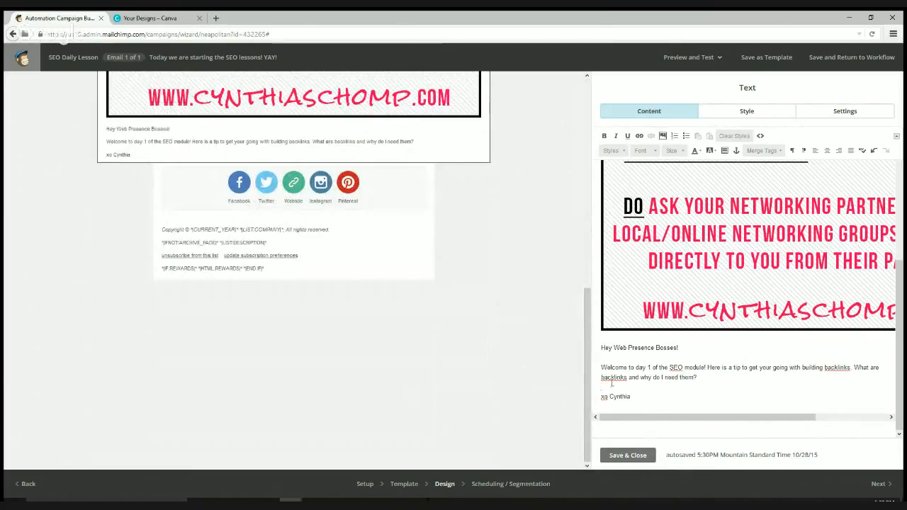
pyautogui.click(764, 377)
pyautogui.click(642, 455)
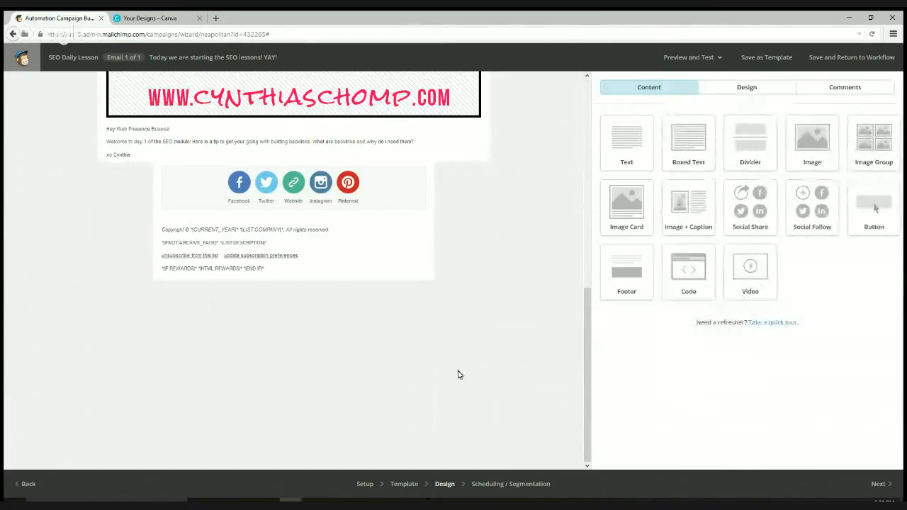
# - Select the SEO Tip image's text block for editing and widen the editing area
pyautogui.scroll(7, 457, 374)
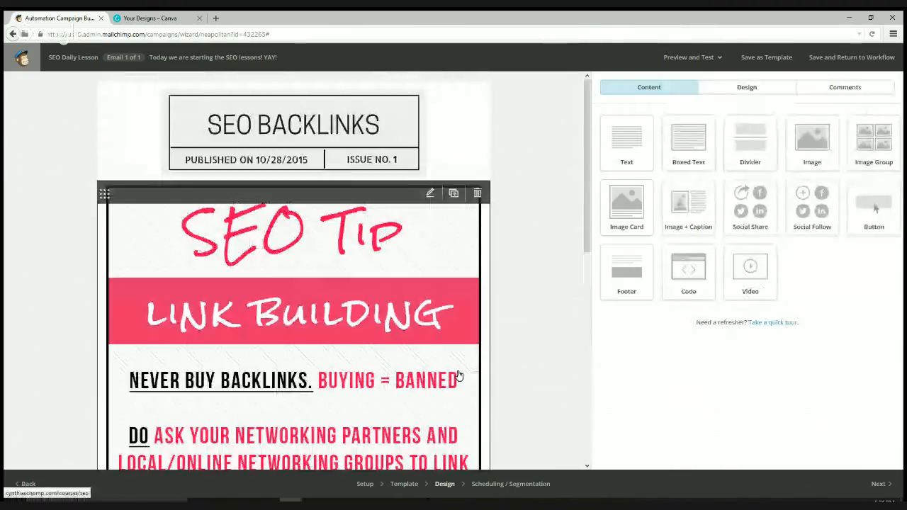
pyautogui.scroll(-4, 458, 374)
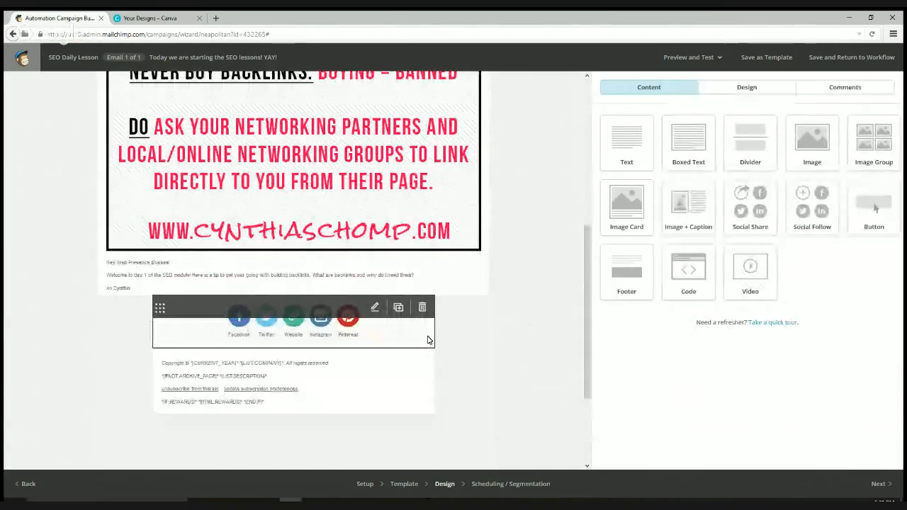
pyautogui.scroll(4, 456, 259)
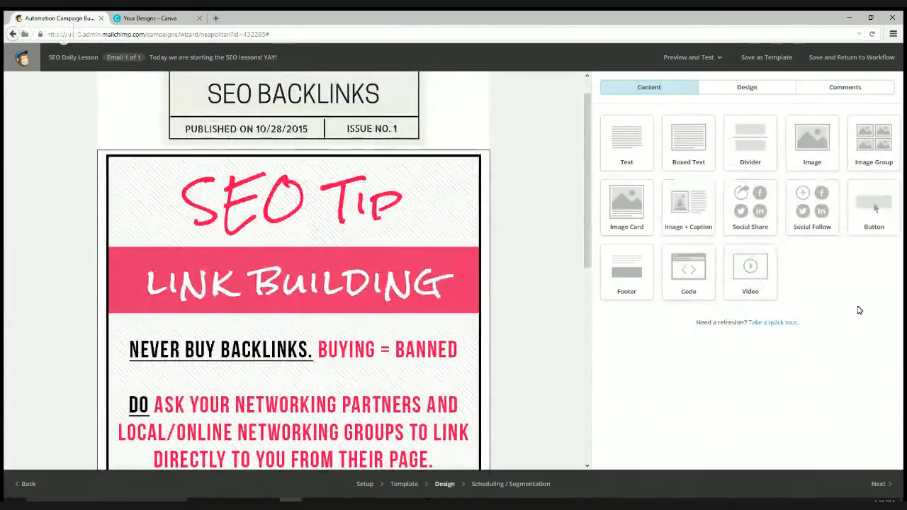
pyautogui.scroll(5, 788, 263)
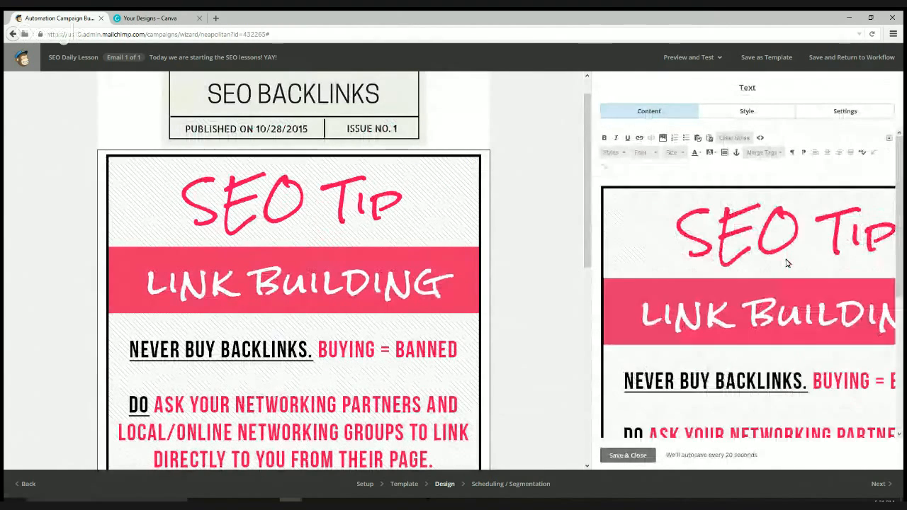
pyautogui.click(772, 322)
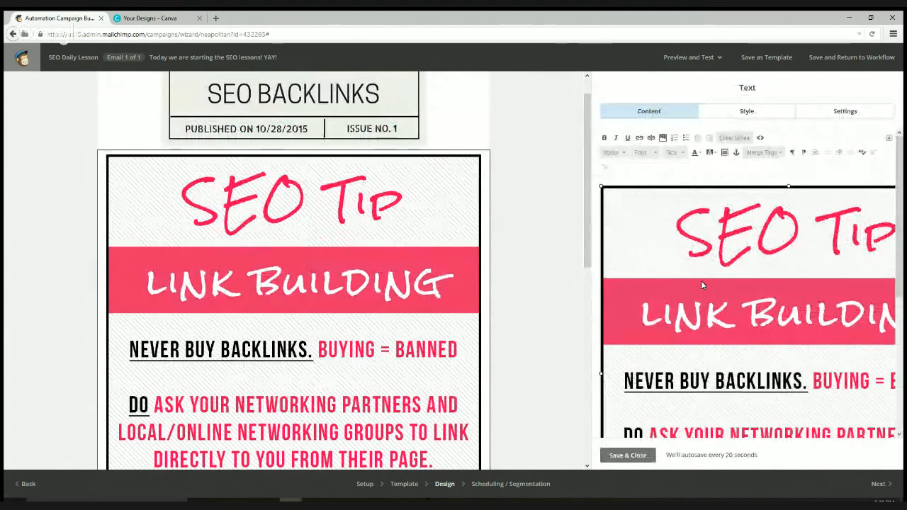
pyautogui.scroll(-2, 700, 282)
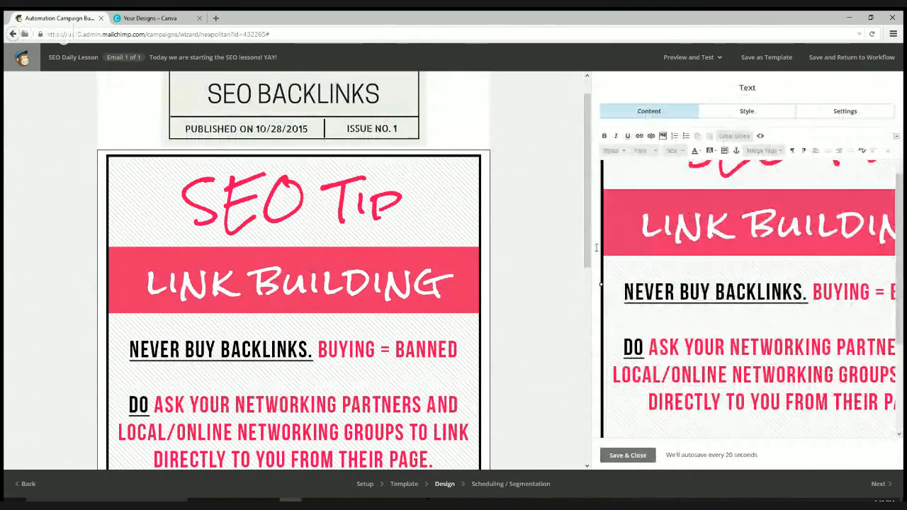
pyautogui.moveTo(594, 248); pyautogui.dragTo(457, 247)
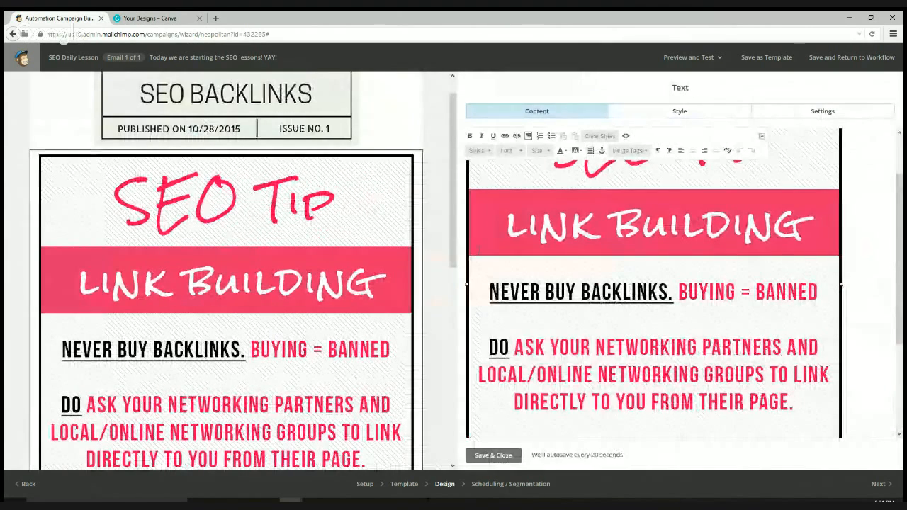
# - Review the block's Style and Settings options, then return to its Content
pyautogui.click(691, 113)
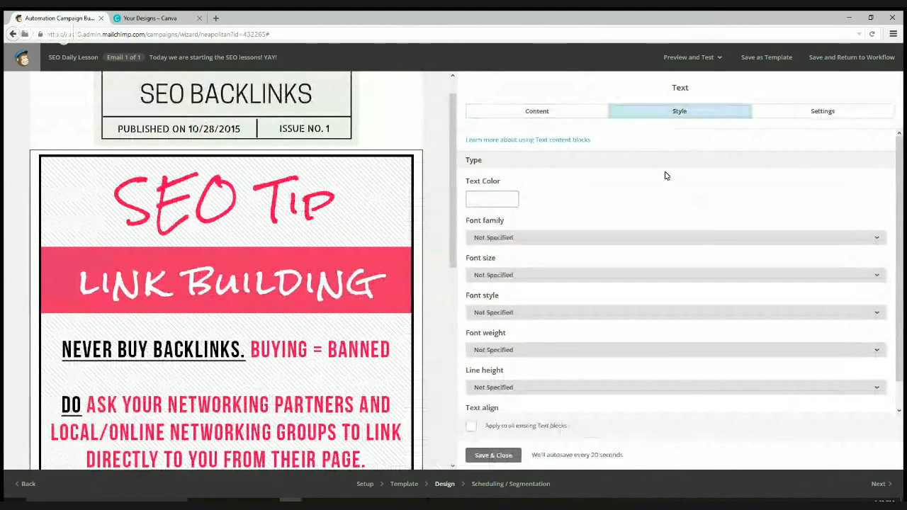
pyautogui.scroll(-1, 703, 266)
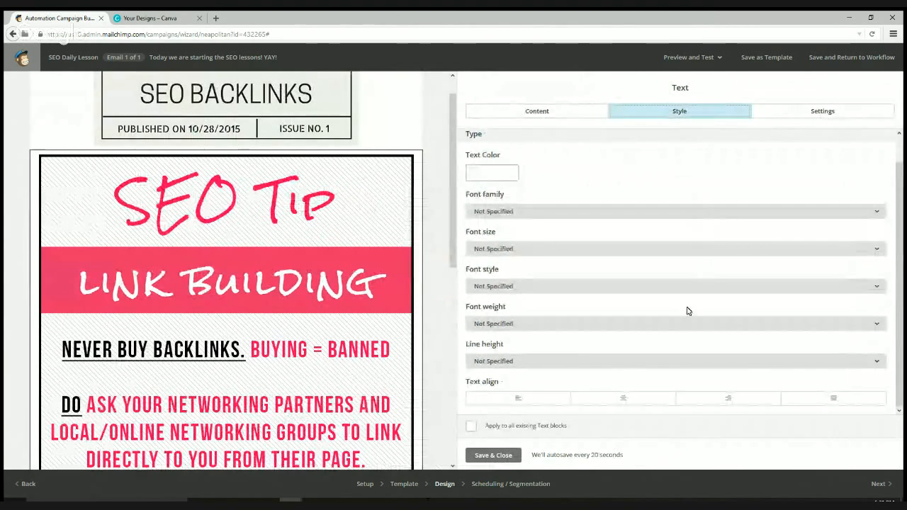
pyautogui.scroll(1, 685, 298)
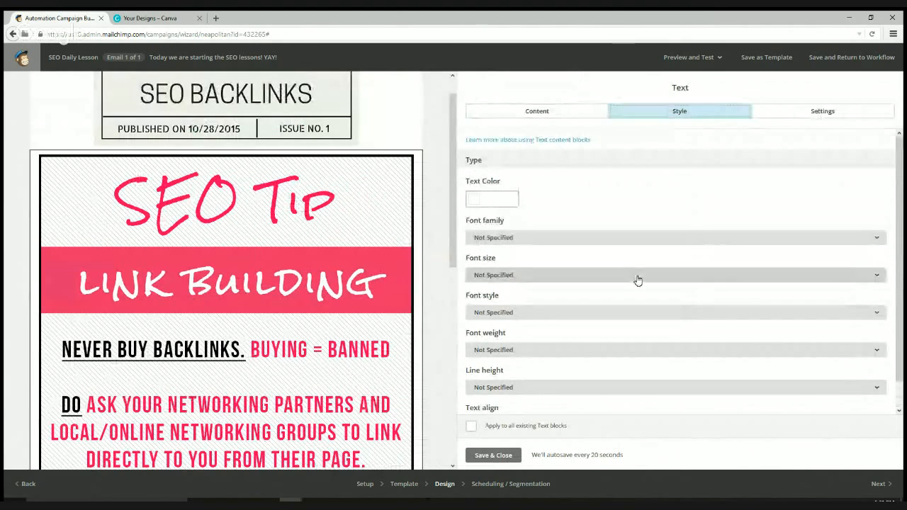
pyautogui.click(776, 107)
pyautogui.click(507, 115)
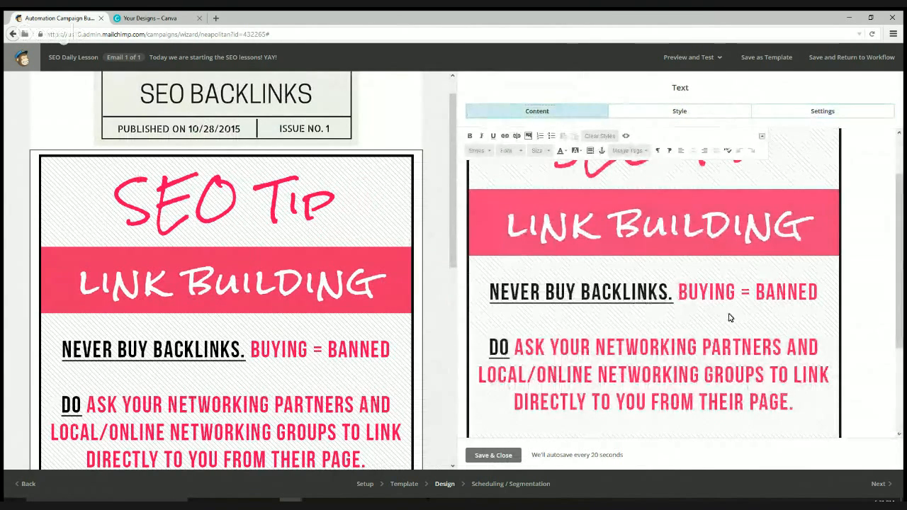
pyautogui.scroll(1, 730, 318)
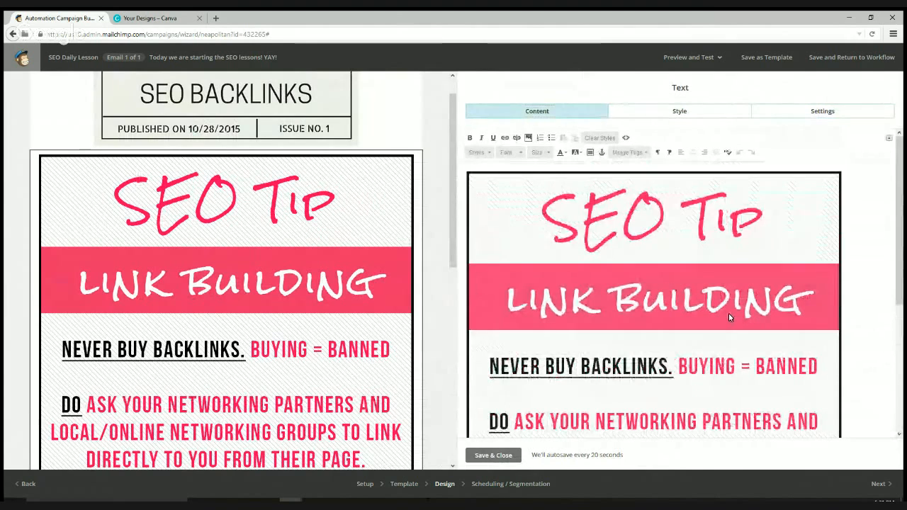
# - Resize the SEO Tip image to 600 × 600 and reinsert it
pyautogui.doubleClick(693, 314)
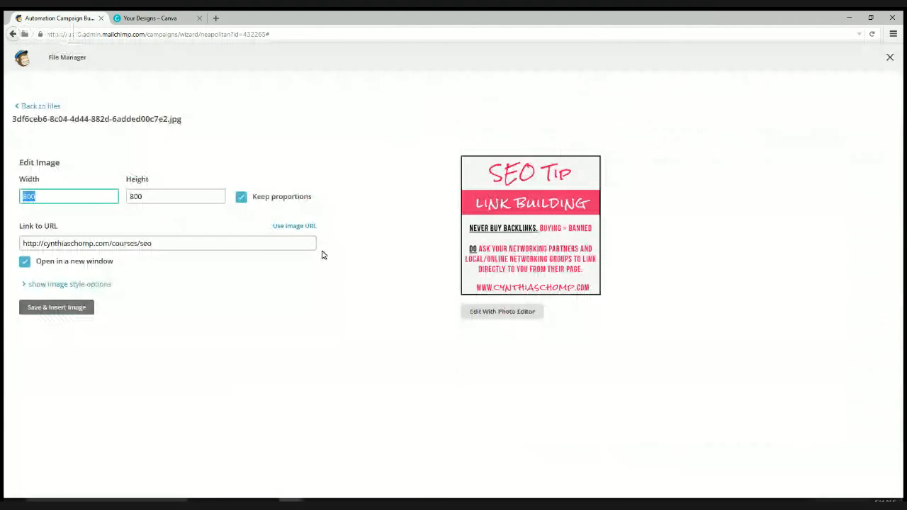
pyautogui.write('600')
pyautogui.doubleClick(170, 197)
pyautogui.write('600')
pyautogui.click(55, 313)
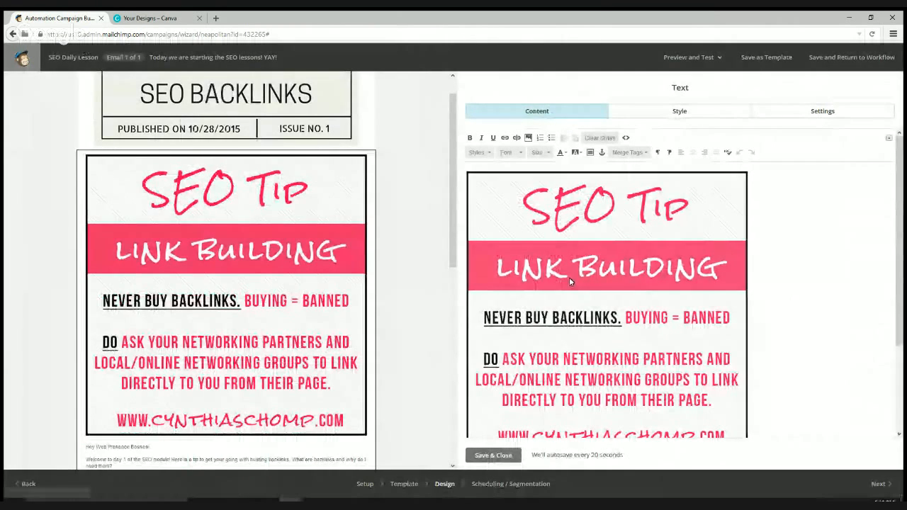
# - Reopen the image settings and change its width to 500
pyautogui.scroll(-3, 447, 334)
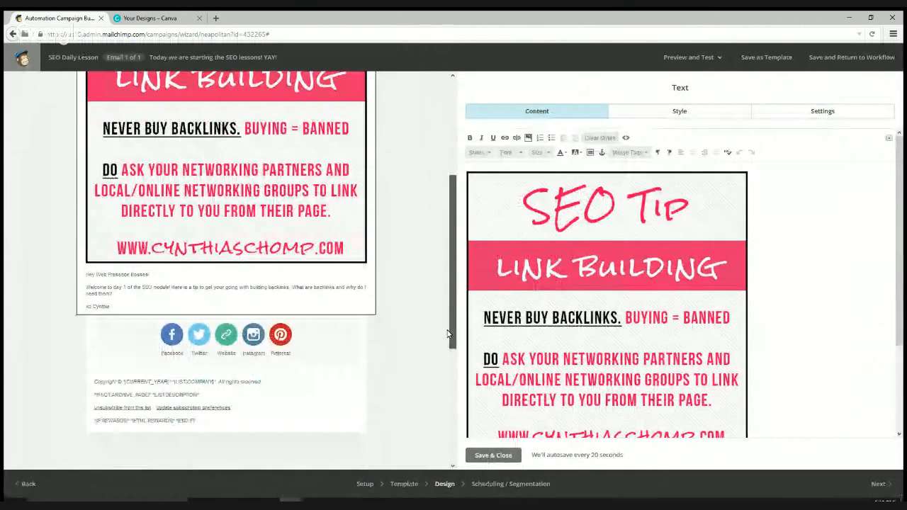
pyautogui.scroll(4, 447, 333)
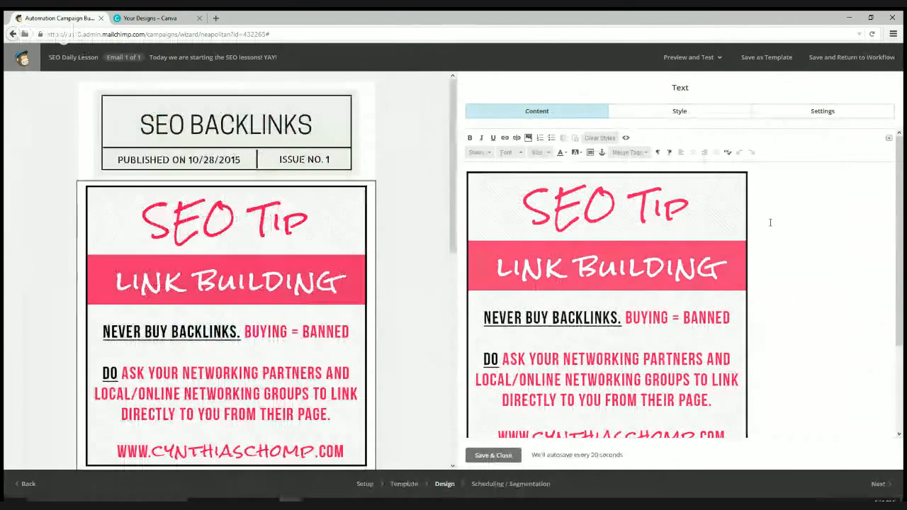
pyautogui.doubleClick(647, 266)
pyautogui.doubleClick(61, 195)
pyautogui.write('500')
pyautogui.doubleClick(219, 196)
# - Set the image height to 500 and insert it into the text block
pyautogui.write('500')
pyautogui.click(46, 311)
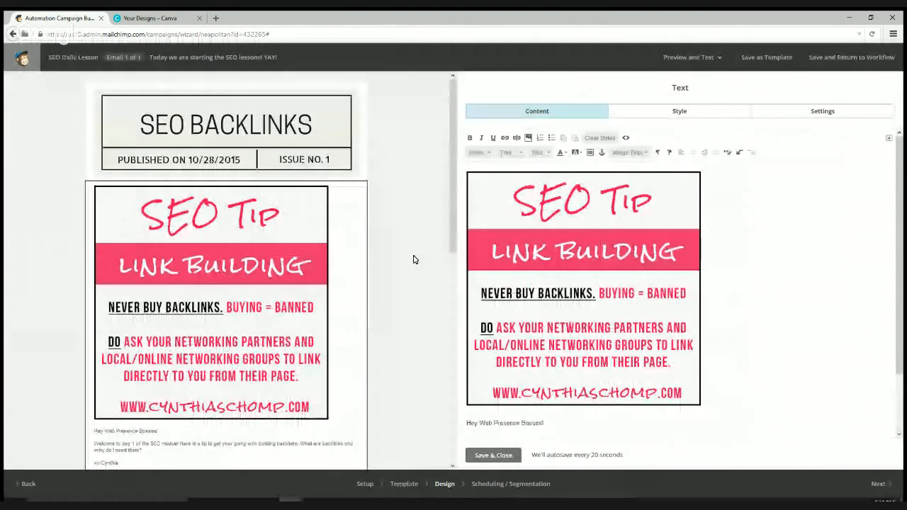
pyautogui.click(557, 217)
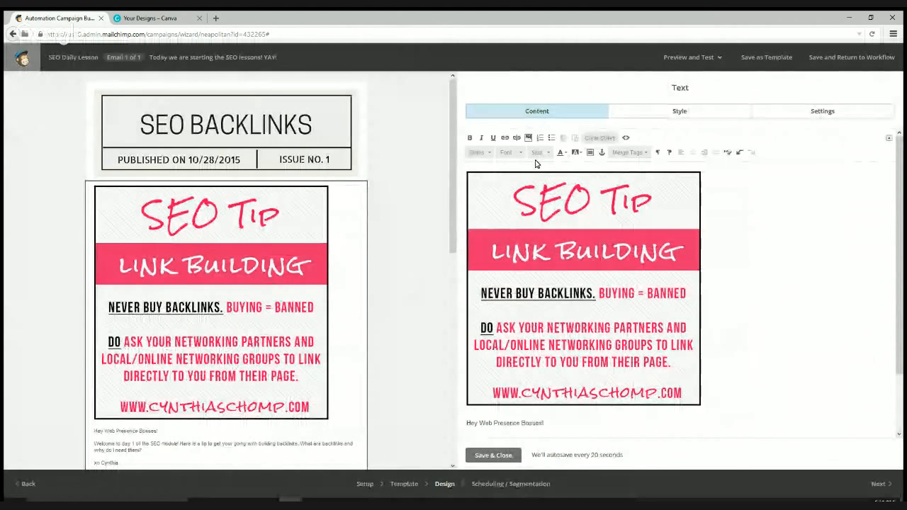
pyautogui.click(766, 317)
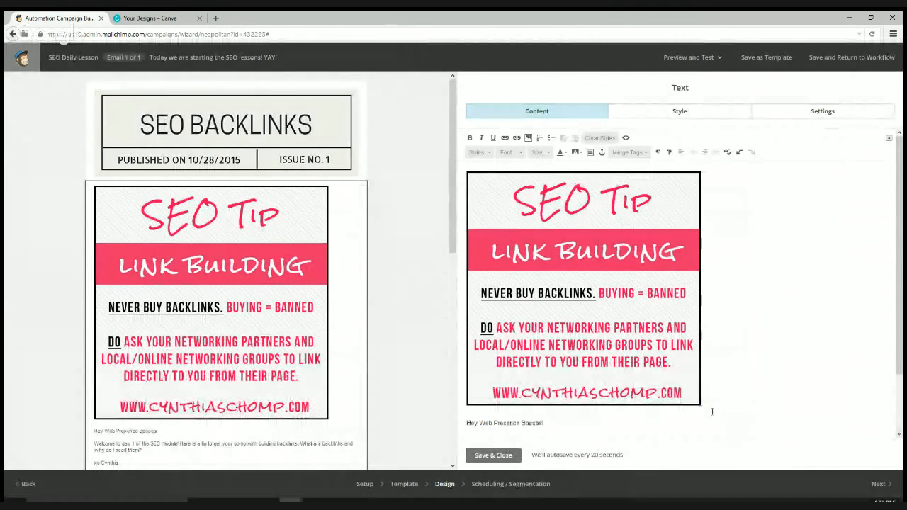
# - Select the SEO Tip image and centre it above the welcome message
pyautogui.click(464, 423)
pyautogui.moveTo(464, 422); pyautogui.dragTo(495, 177)
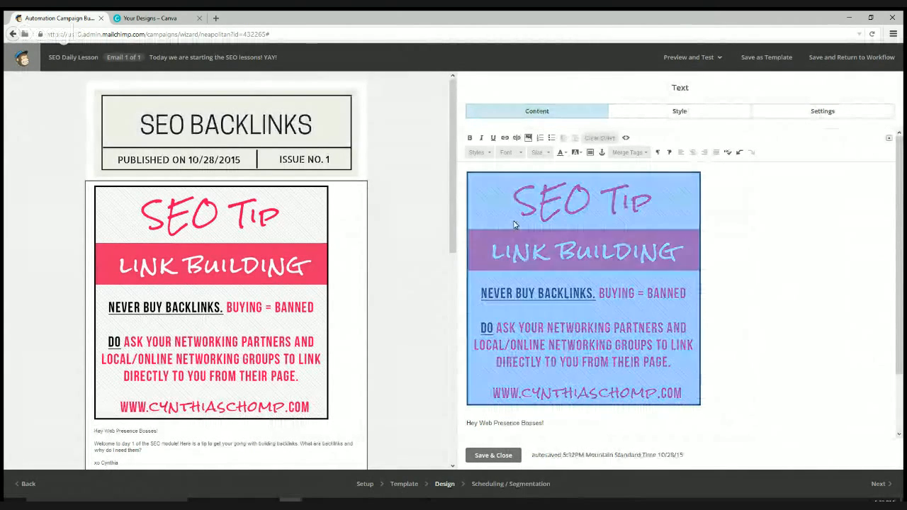
pyautogui.click(693, 154)
pyautogui.click(811, 329)
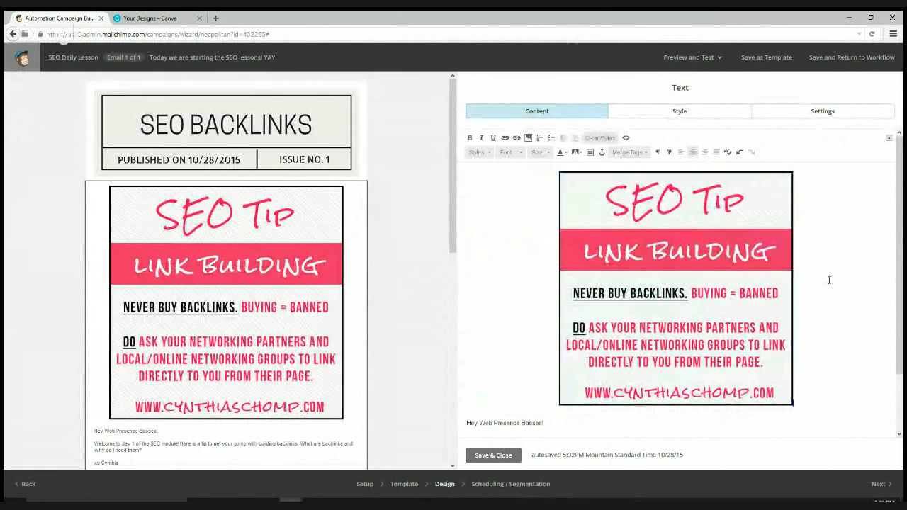
pyautogui.scroll(-1, 399, 320)
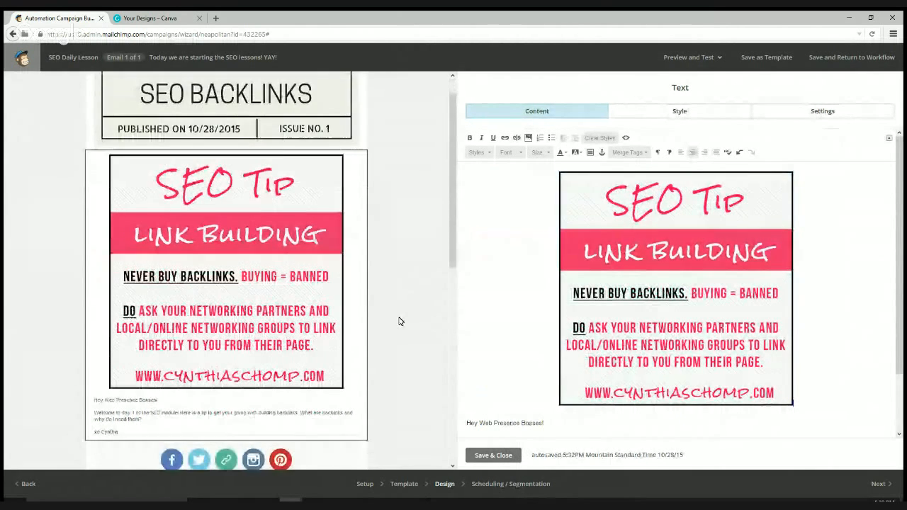
# - Scroll the email preview down to the social icons and footer, then bring up Canva's Your Designs page
pyautogui.scroll(-5, 399, 321)
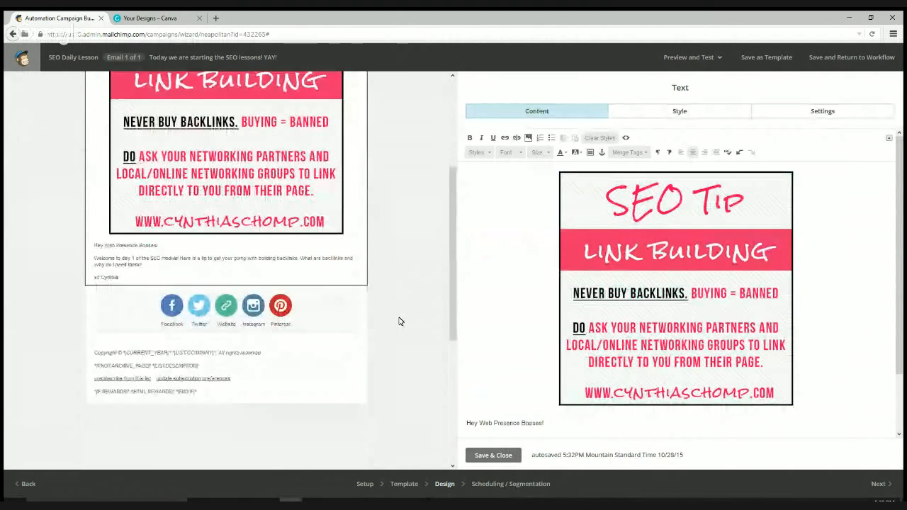
pyautogui.scroll(6, 398, 319)
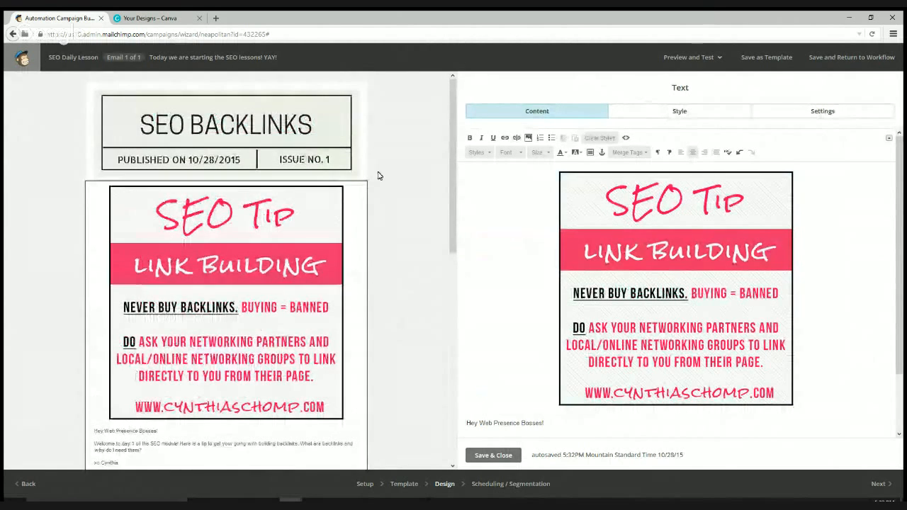
pyautogui.scroll(-4, 366, 330)
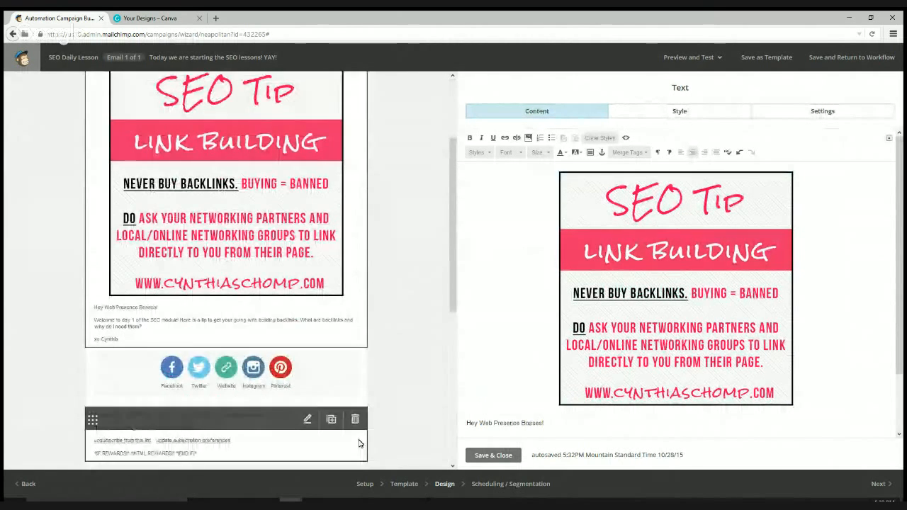
pyautogui.scroll(3, 372, 325)
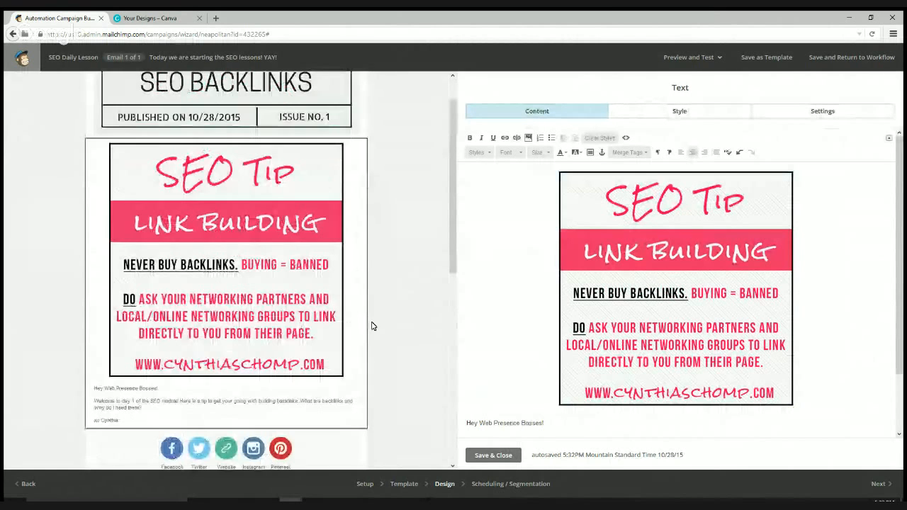
pyautogui.scroll(1, 374, 326)
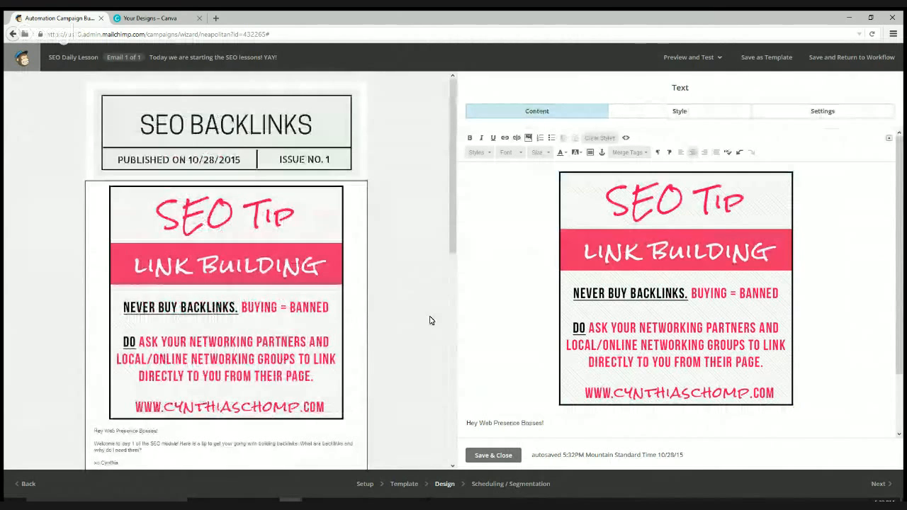
pyautogui.scroll(-4, 454, 300)
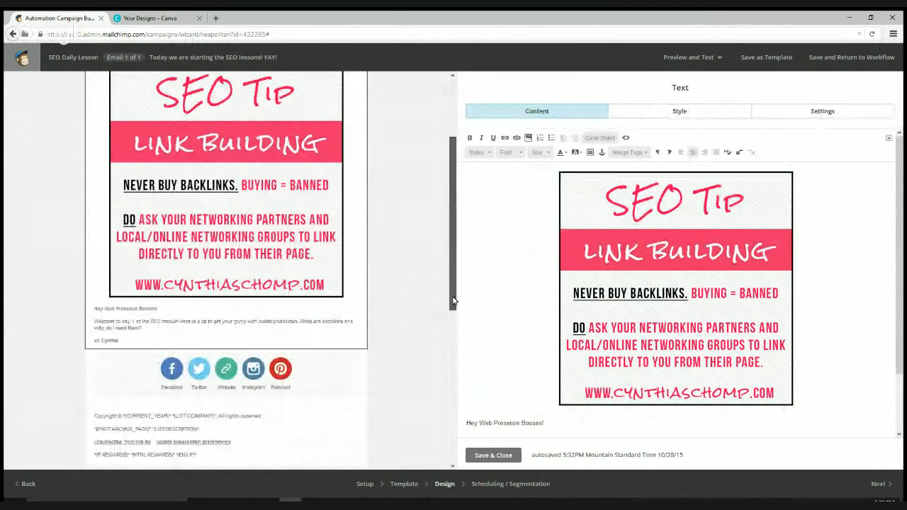
pyautogui.moveTo(453, 300); pyautogui.dragTo(453, 302)
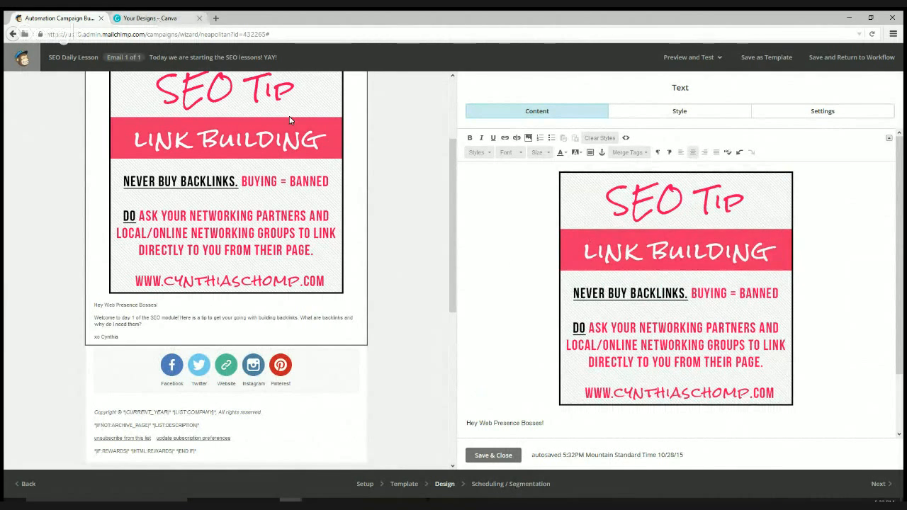
pyautogui.click(157, 19)
# - From the top of Your Designs, choose Social Media under Create a design
pyautogui.scroll(3, 71, 177)
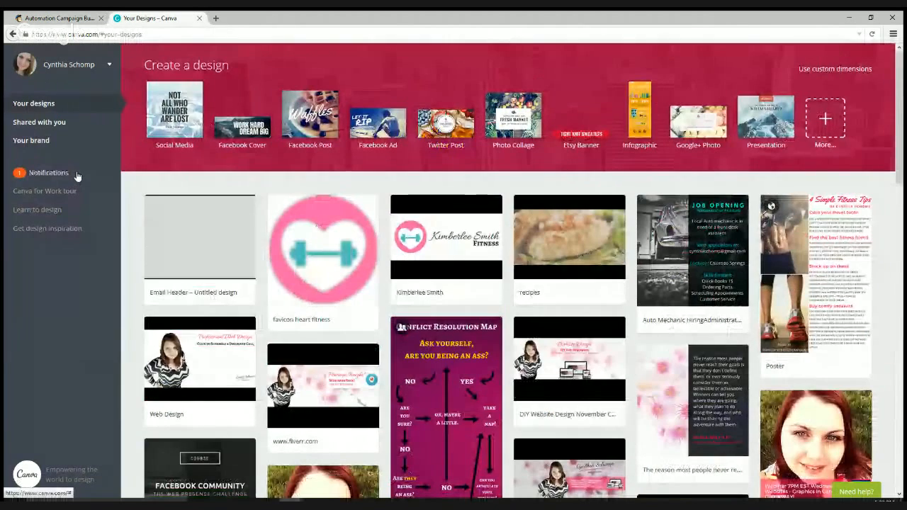
pyautogui.click(174, 107)
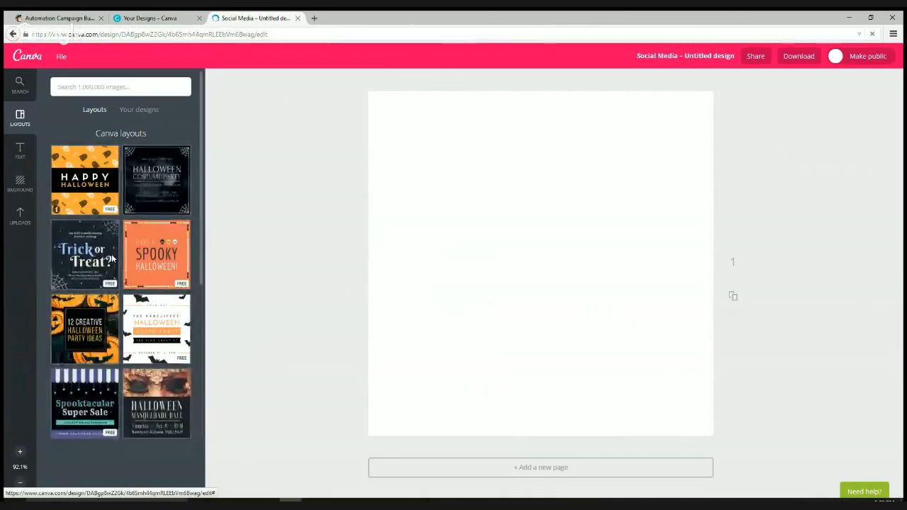
# - Browse the Layouts panel and apply the snowy-mountain Kilimanjaro layout
pyautogui.scroll(-2, 112, 259)
pyautogui.scroll(-3, 111, 260)
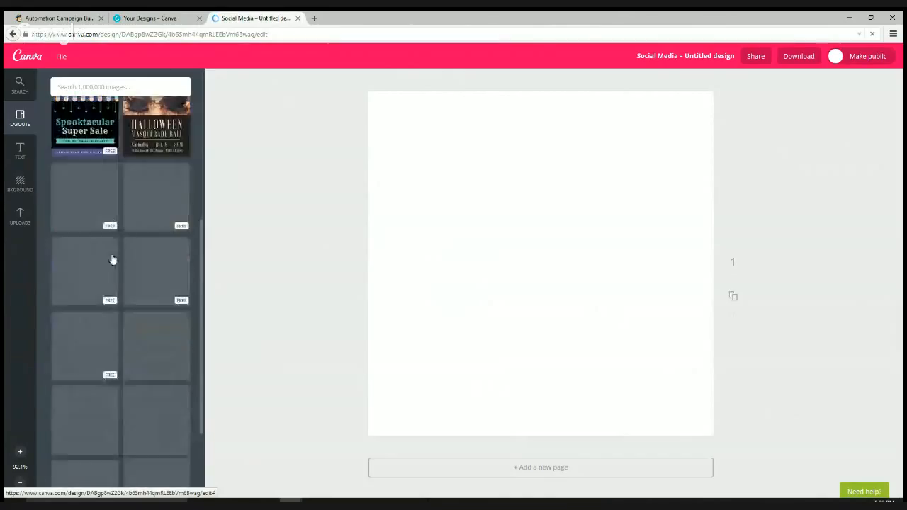
pyautogui.scroll(-2, 112, 259)
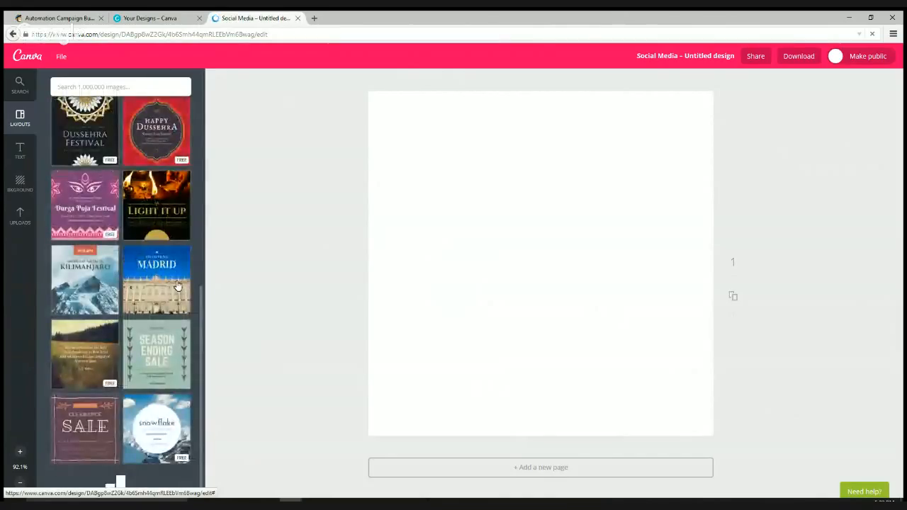
pyautogui.scroll(7, 177, 286)
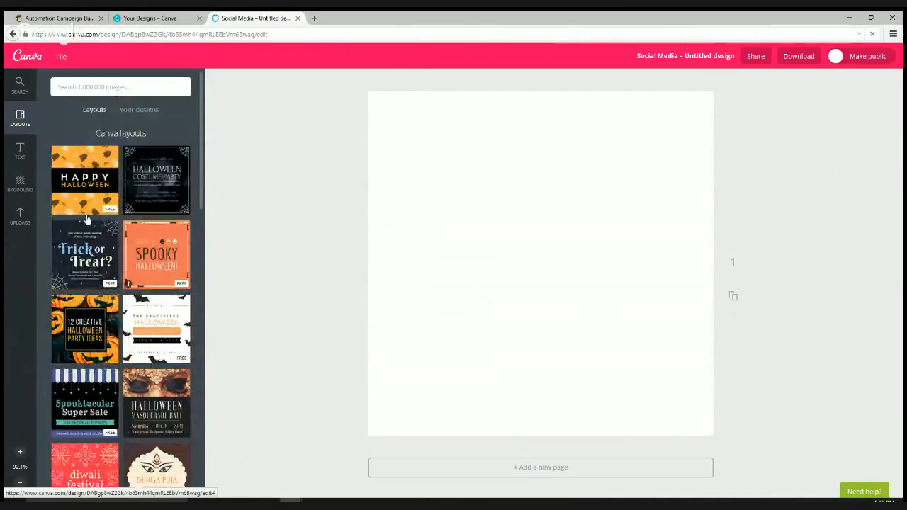
pyautogui.scroll(-3, 166, 315)
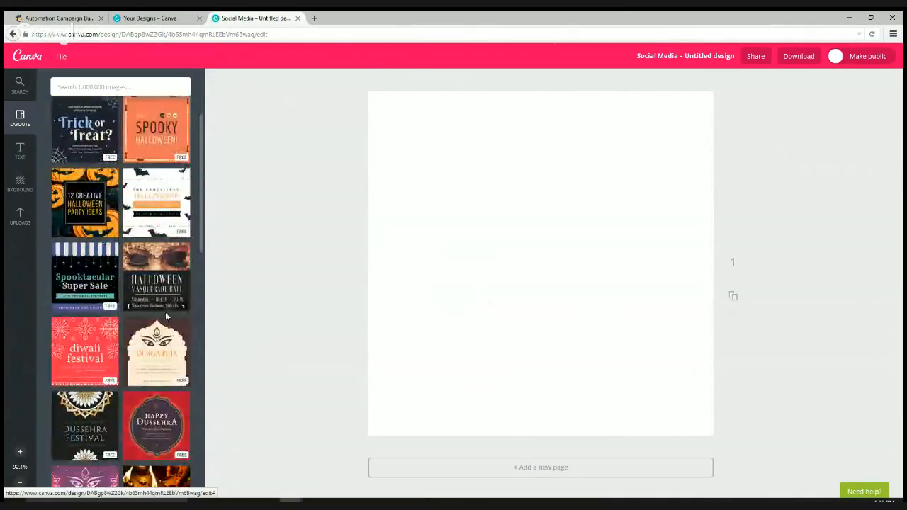
pyautogui.scroll(-2, 167, 317)
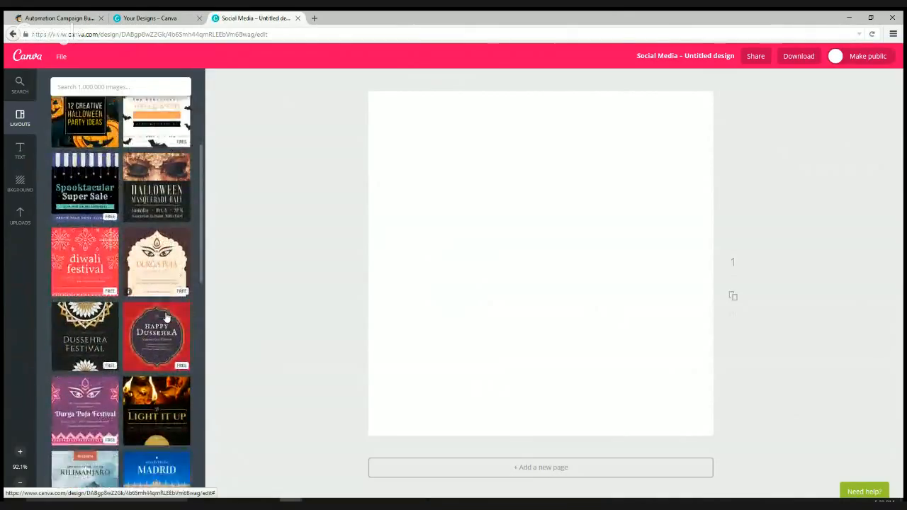
pyautogui.scroll(1, 167, 318)
pyautogui.scroll(-2, 166, 318)
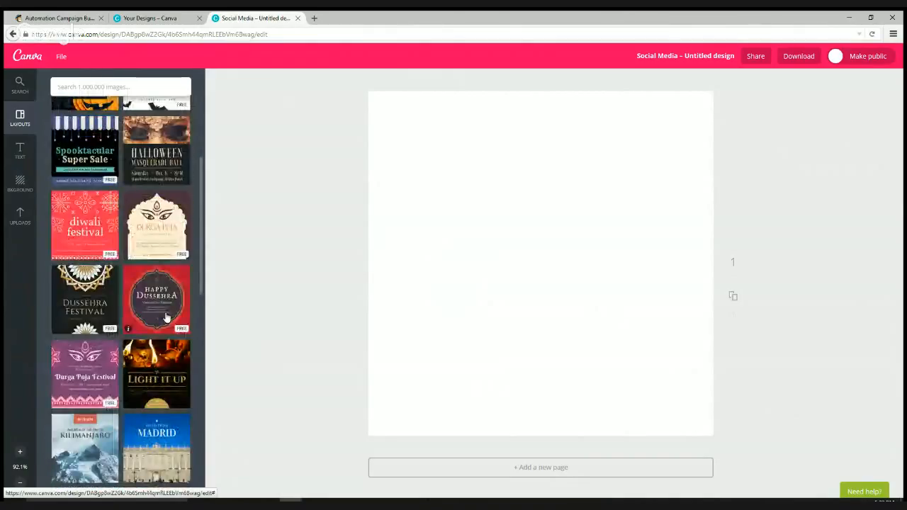
pyautogui.scroll(-3, 166, 318)
pyautogui.scroll(-3, 167, 318)
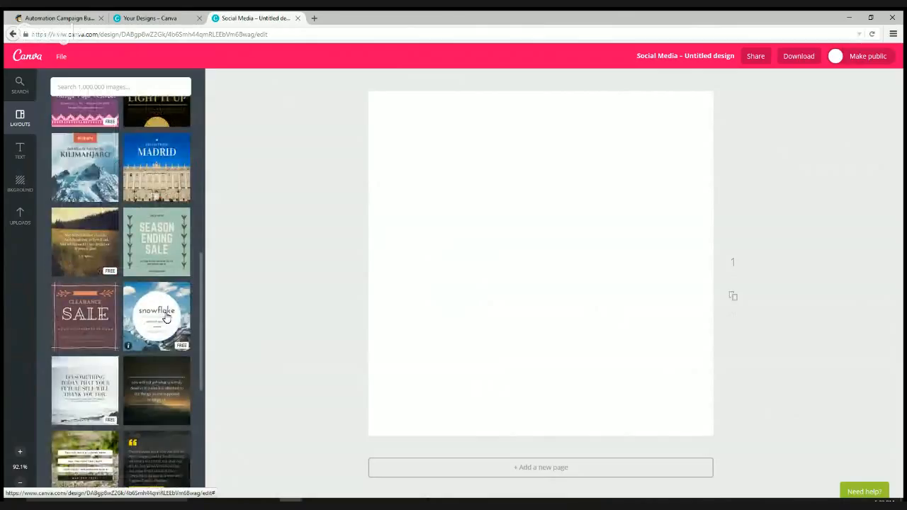
pyautogui.click(110, 199)
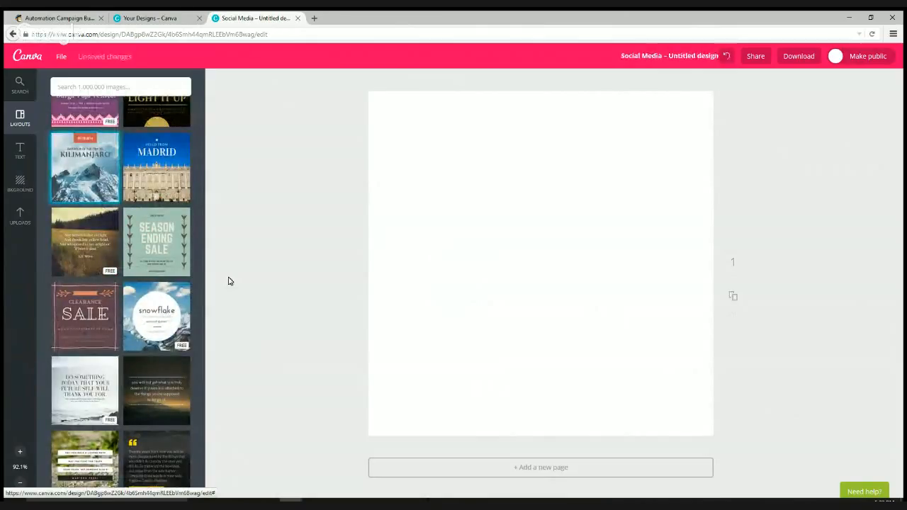
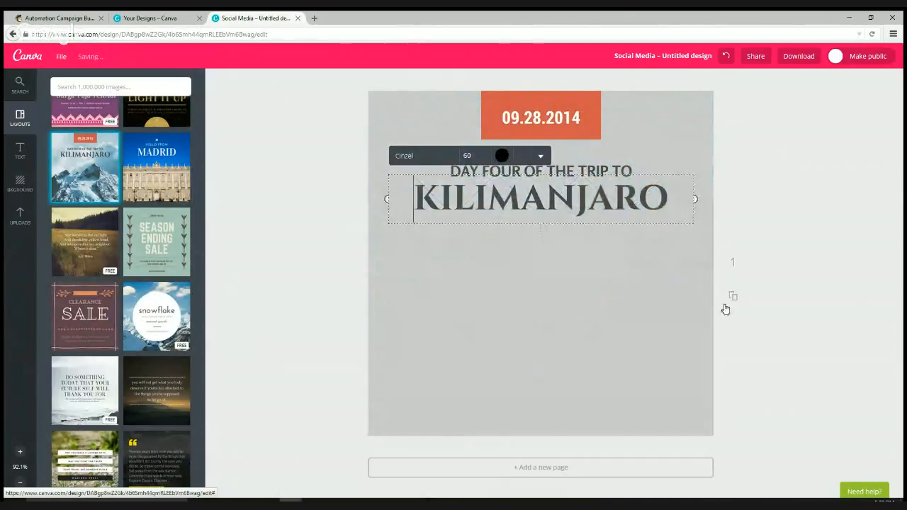
# - Delete the mountain photo from the Kilimanjaro post and show the Background choices
pyautogui.click(570, 329)
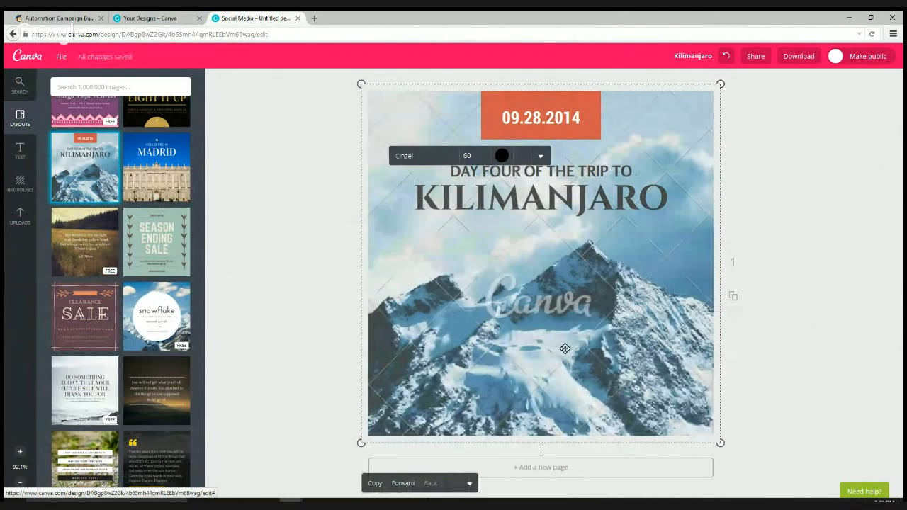
pyautogui.click(564, 322)
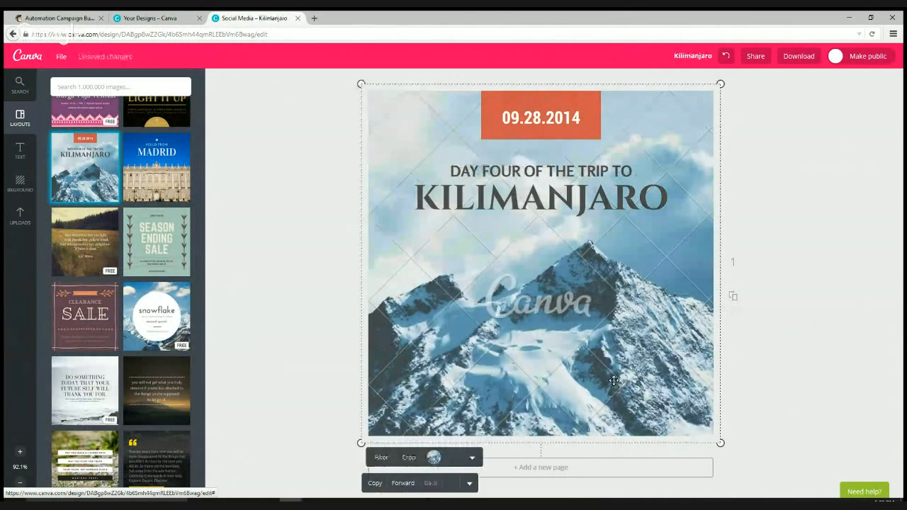
pyautogui.click(453, 457)
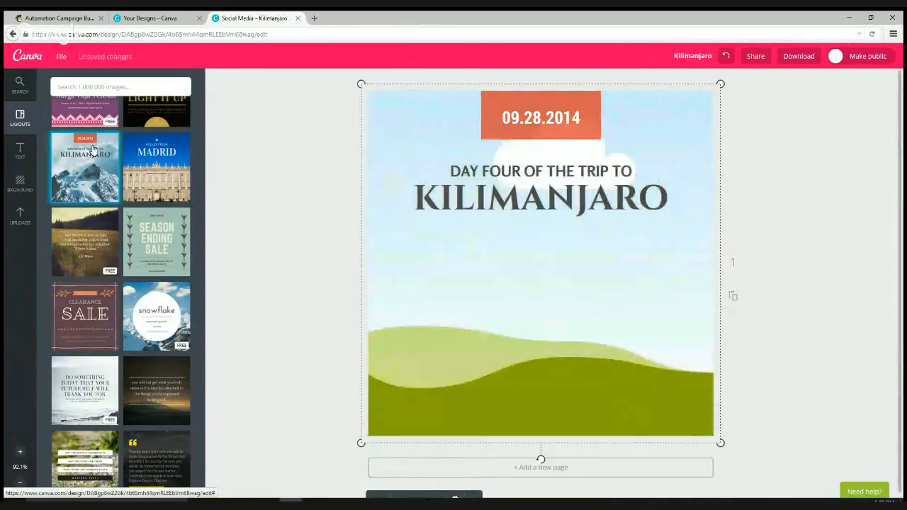
pyautogui.click(20, 183)
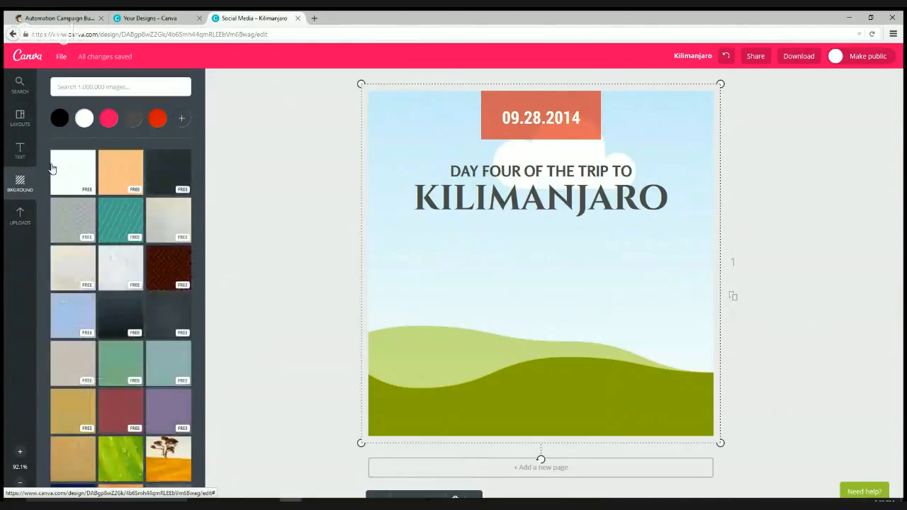
# - Drag the white background tile onto the page and set the page background to plain white
pyautogui.moveTo(72, 168); pyautogui.dragTo(487, 282)
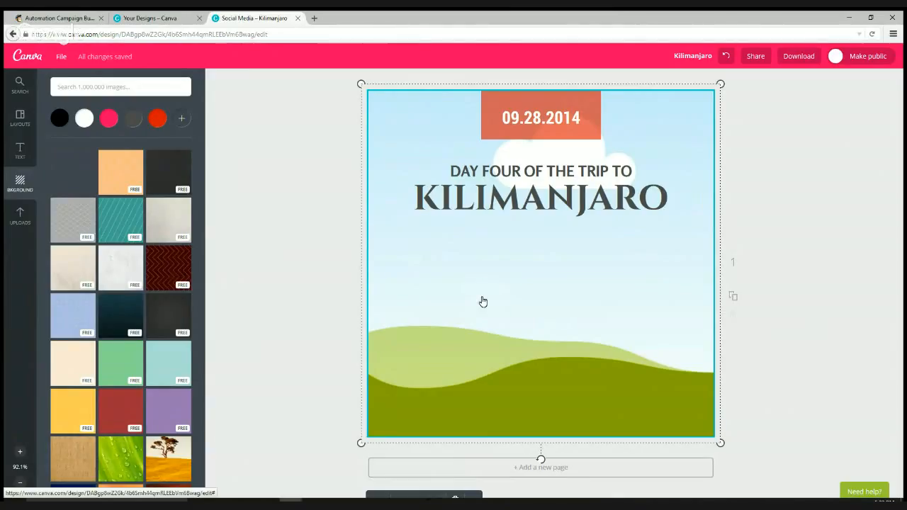
pyautogui.moveTo(483, 302); pyautogui.dragTo(481, 299)
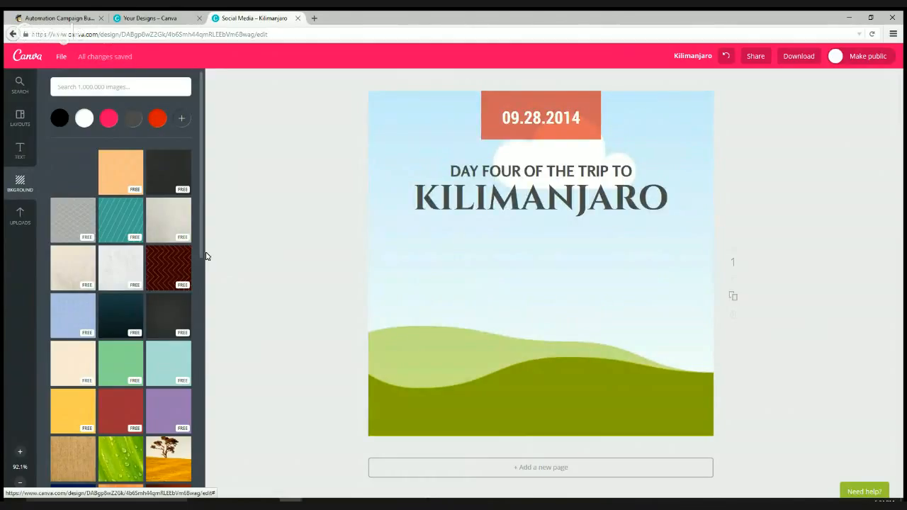
pyautogui.click(488, 350)
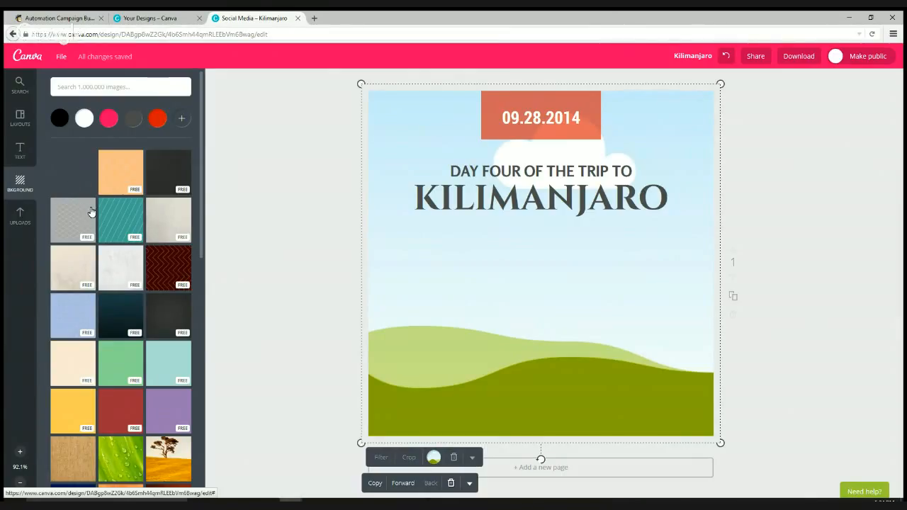
pyautogui.scroll(-3, 90, 212)
pyautogui.scroll(3, 78, 199)
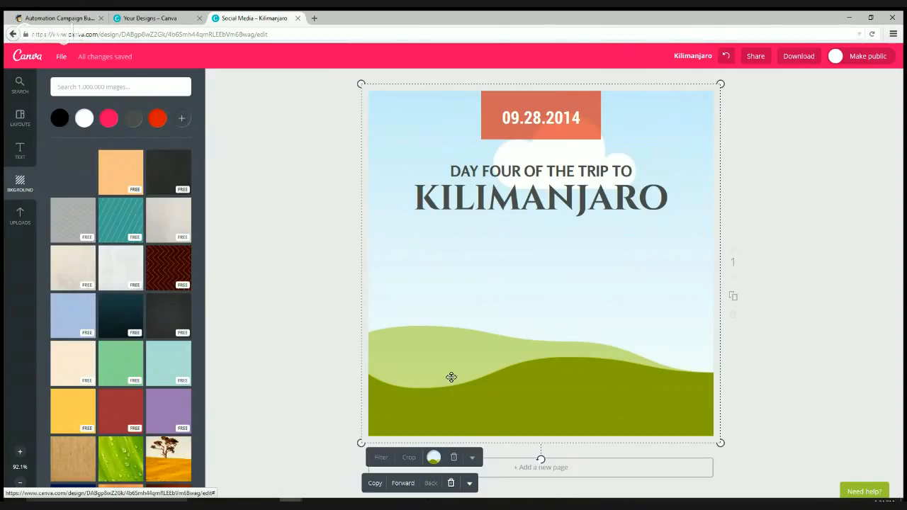
pyautogui.click(434, 458)
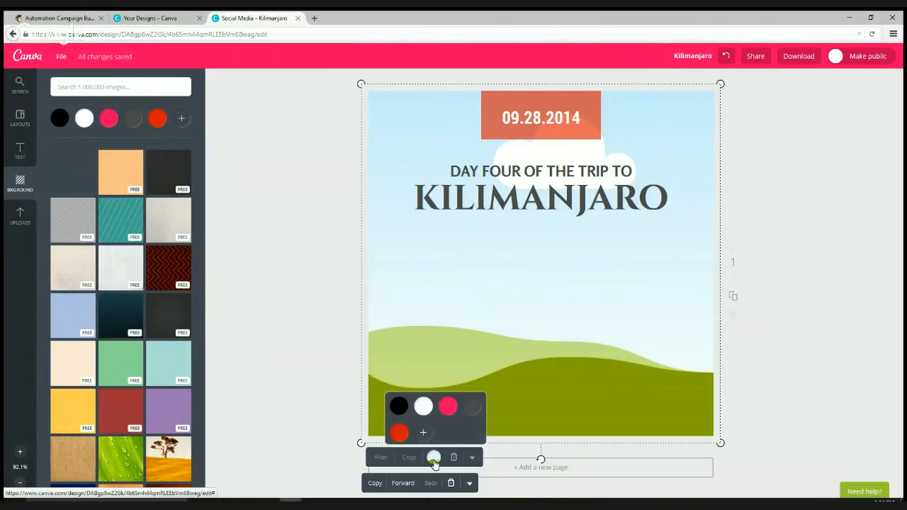
pyautogui.click(423, 406)
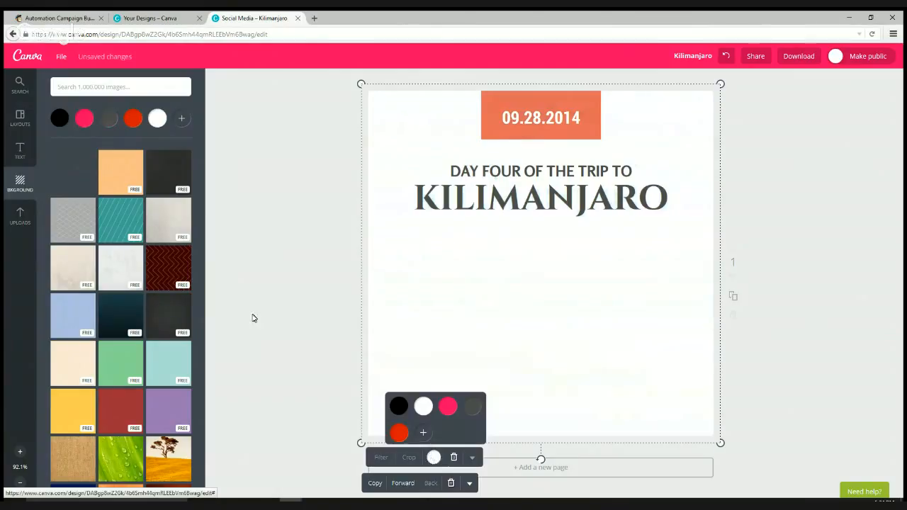
# - Reapply the white tile, undo a mistaken removal, and delete the sky-and-hills image
pyautogui.moveTo(74, 186); pyautogui.dragTo(435, 281)
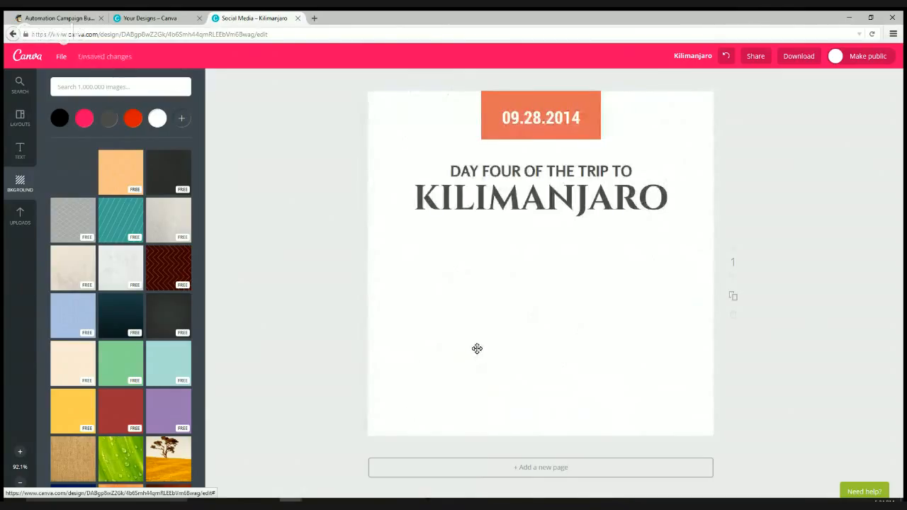
pyautogui.click(476, 348)
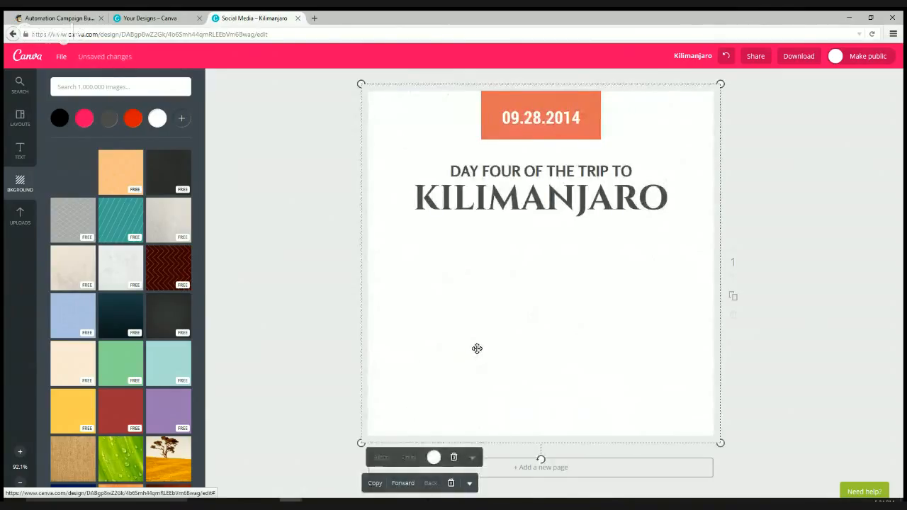
pyautogui.click(434, 458)
pyautogui.click(453, 457)
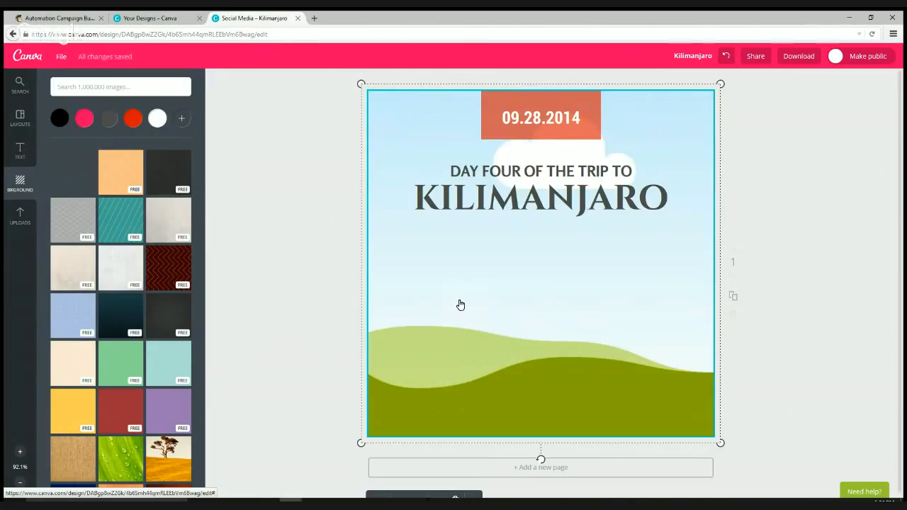
pyautogui.hotkey('ctrl', 'z')
pyautogui.hotkey('ctrl', 'z')
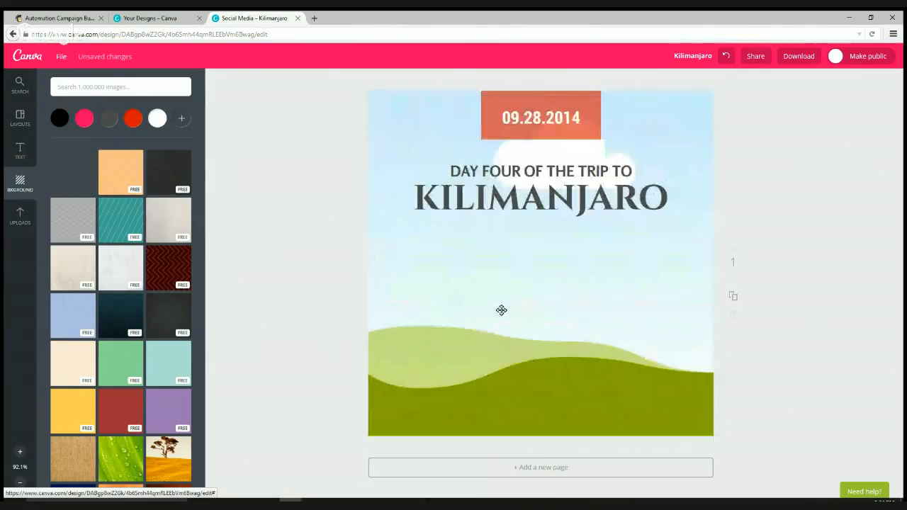
pyautogui.click(660, 389)
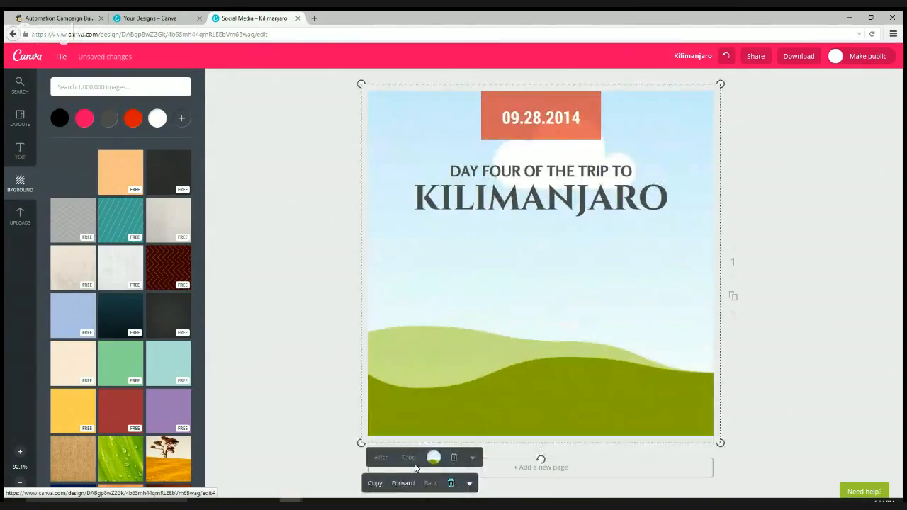
pyautogui.click(451, 483)
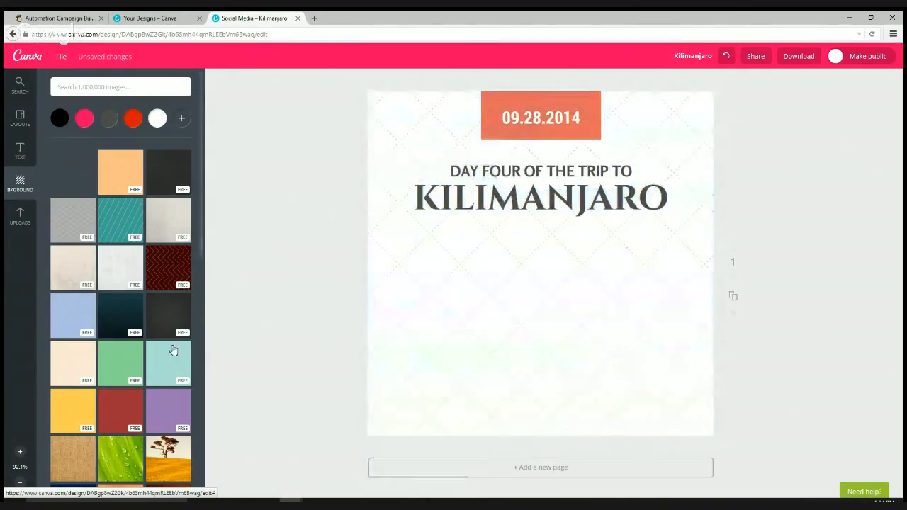
pyautogui.click(595, 110)
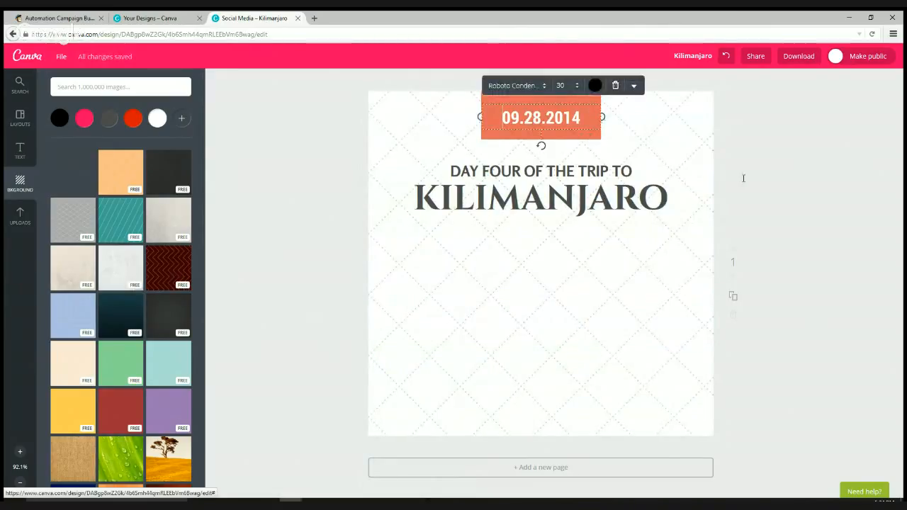
# - Stretch the orange date box to both page edges and move it over the KILIMANJARO title
pyautogui.click(581, 140)
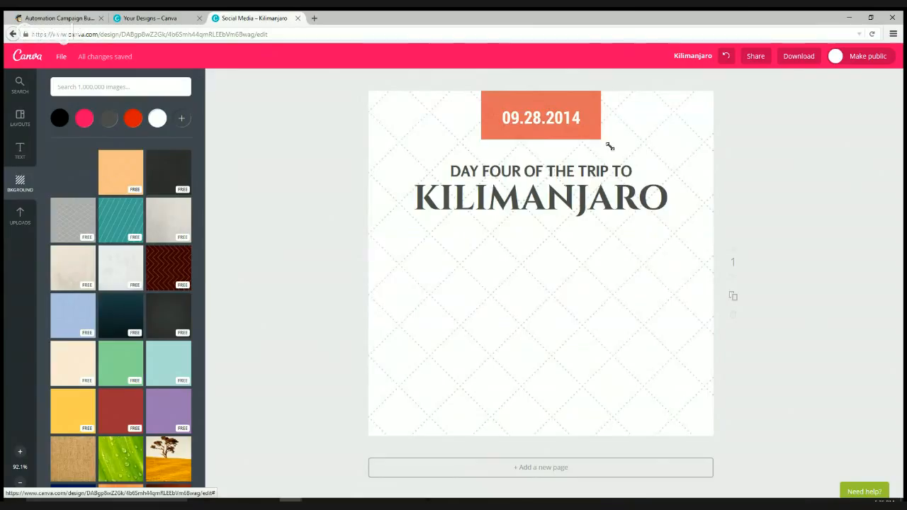
pyautogui.click(600, 138)
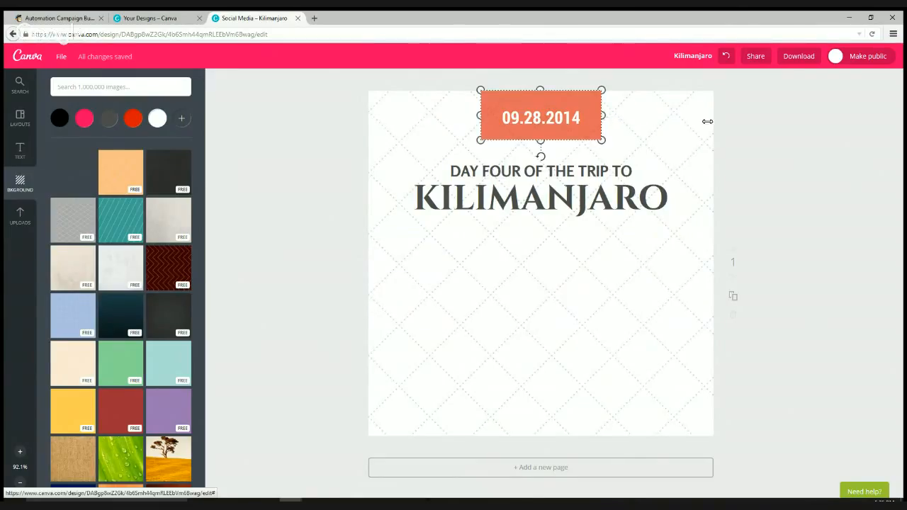
pyautogui.moveTo(707, 121); pyautogui.dragTo(718, 118)
pyautogui.moveTo(480, 114); pyautogui.dragTo(358, 108)
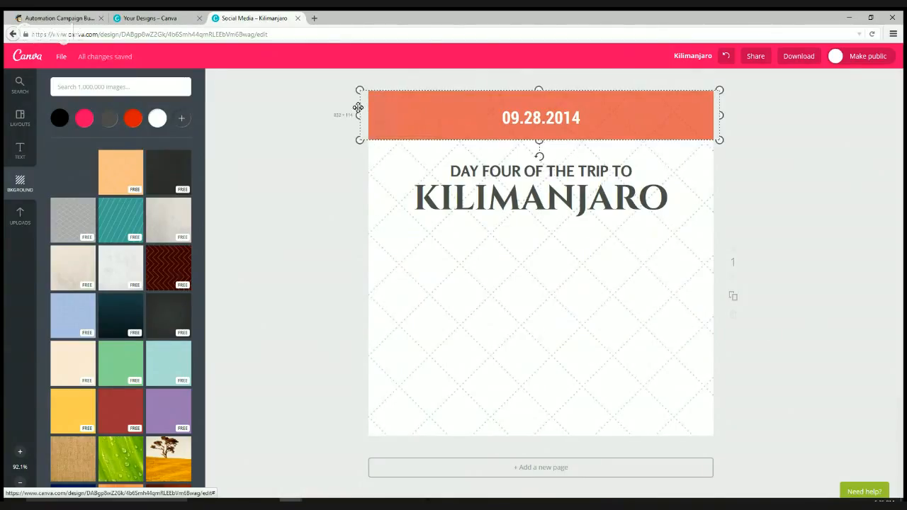
pyautogui.moveTo(634, 123); pyautogui.dragTo(634, 209)
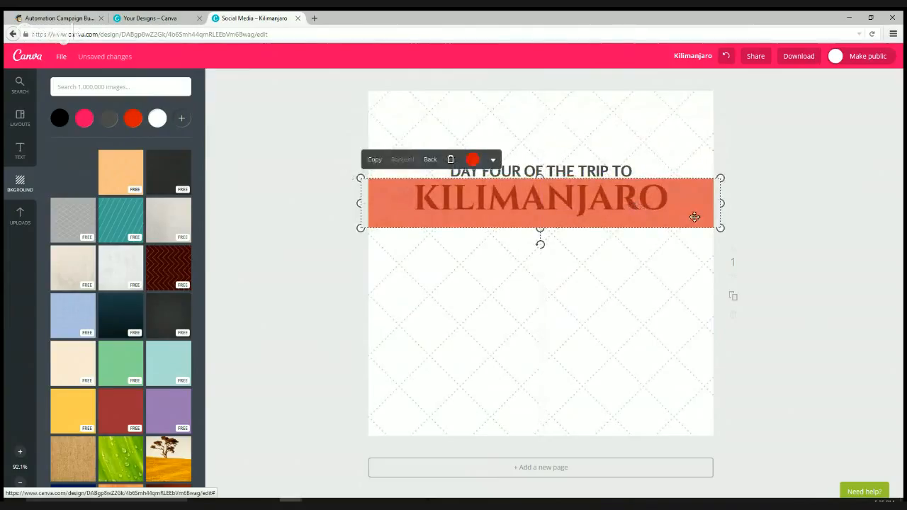
# - Send the orange band behind the KILIMANJARO title, then switch to the MailChimp editor
pyautogui.click(430, 160)
pyautogui.click(432, 161)
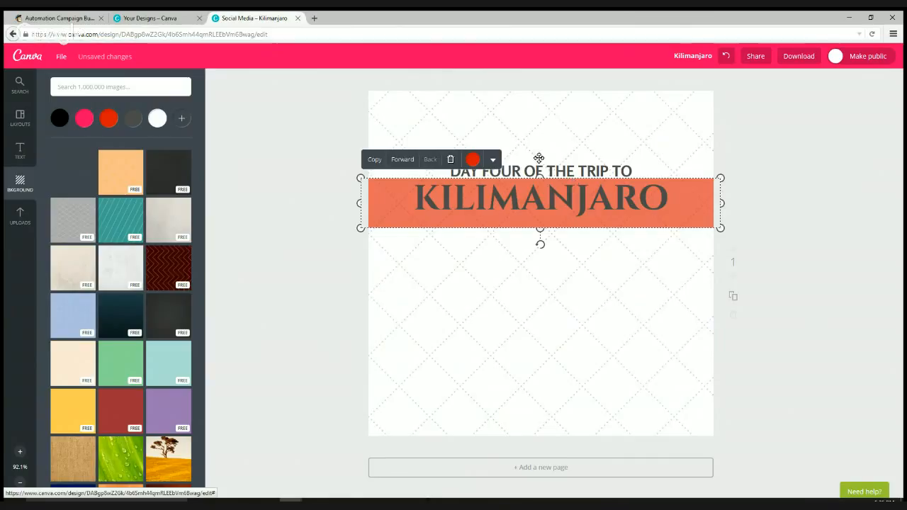
pyautogui.click(835, 204)
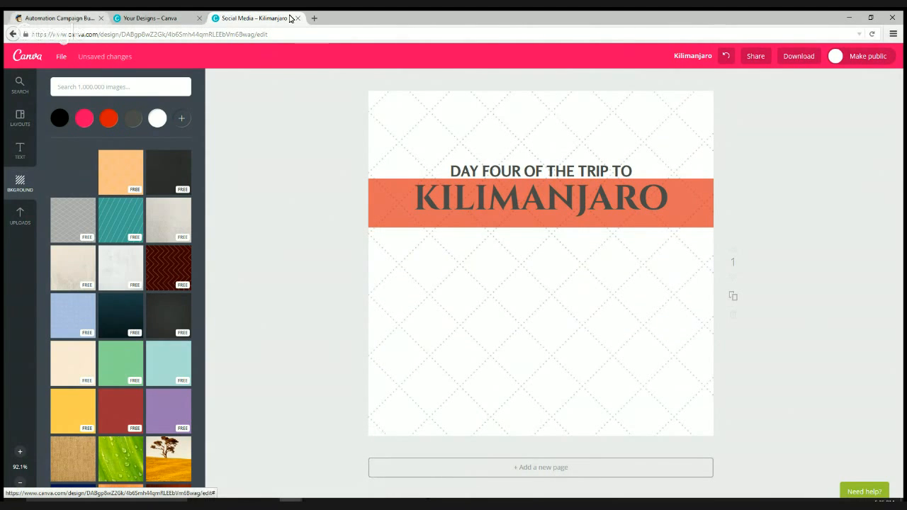
pyautogui.hotkey('ctrl', '1')
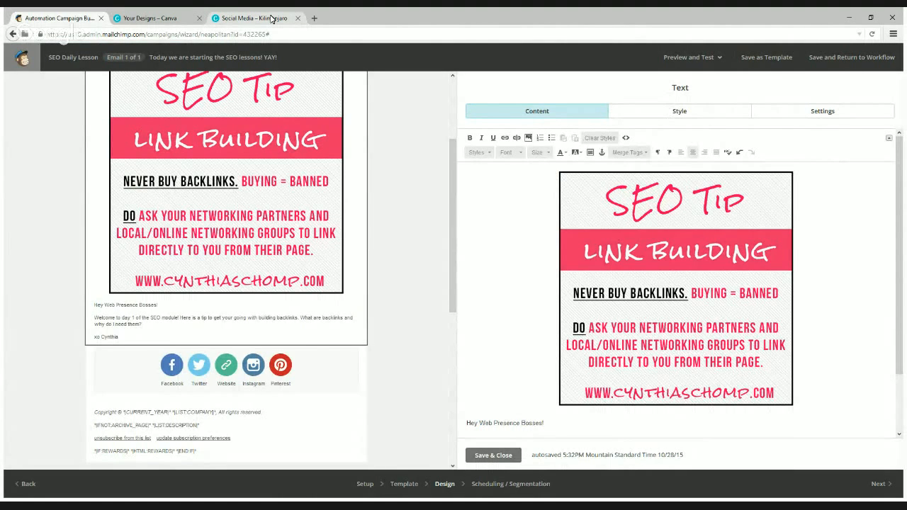
pyautogui.click(253, 18)
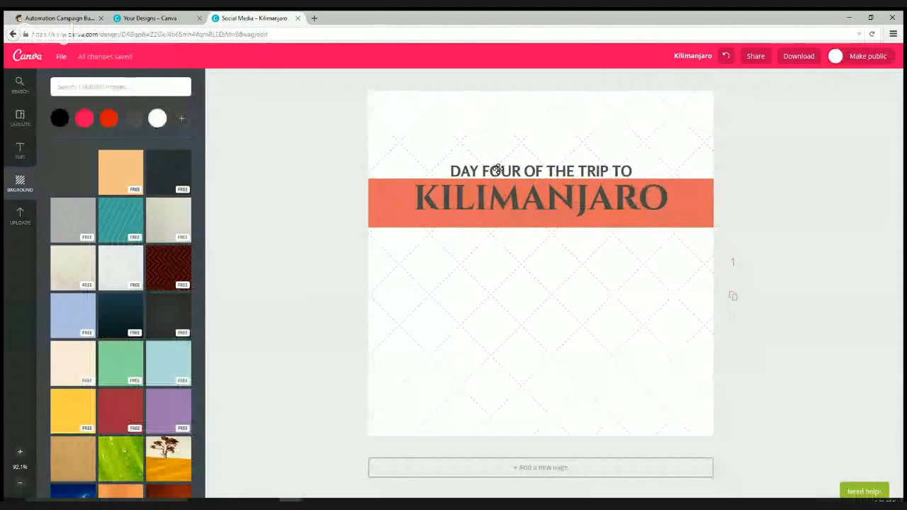
# - Move the DAY FOUR OF THE TRIP TO subtitle above the band and retype it as YOUR TOPIC
pyautogui.click(565, 170)
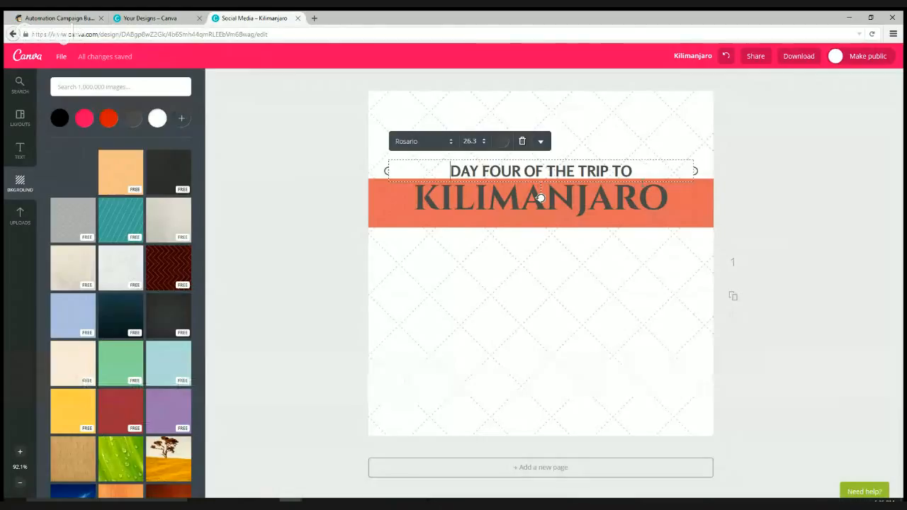
pyautogui.moveTo(627, 183); pyautogui.dragTo(628, 141)
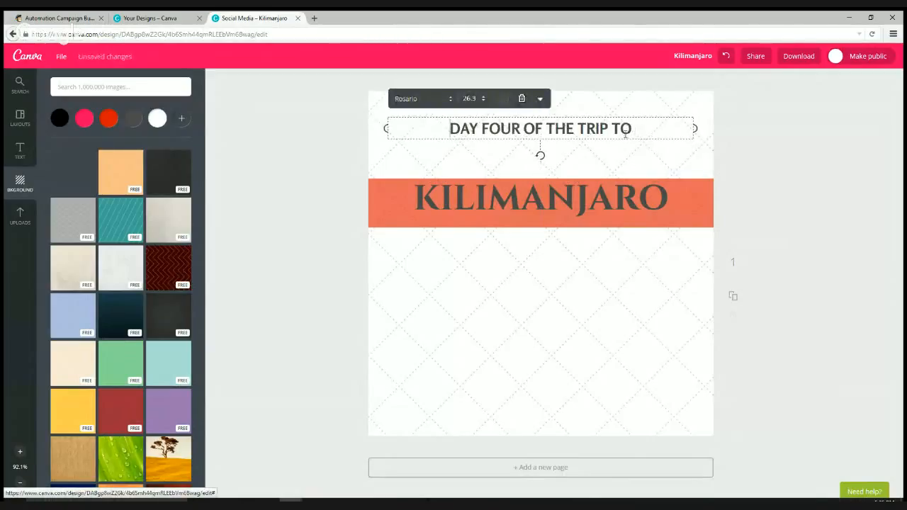
pyautogui.moveTo(643, 132); pyautogui.dragTo(435, 122)
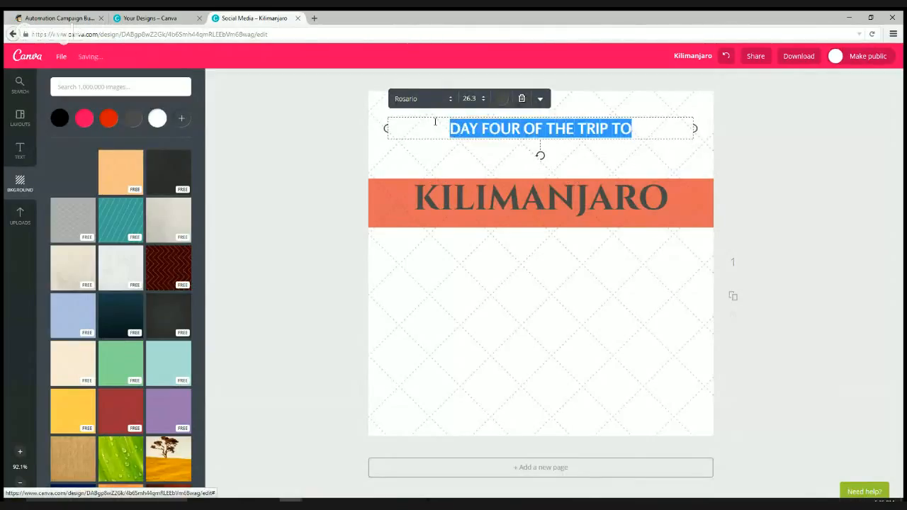
pyautogui.write('Y')
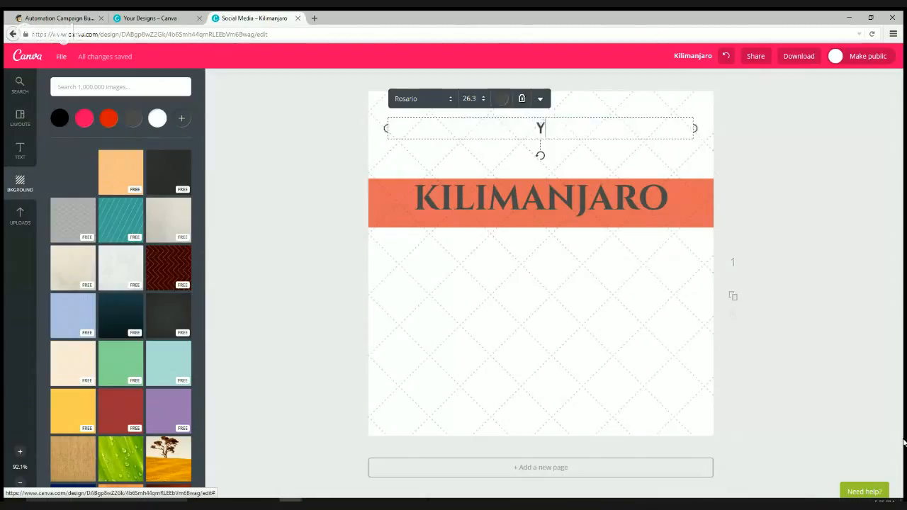
pyautogui.write('OUR TOPIC')
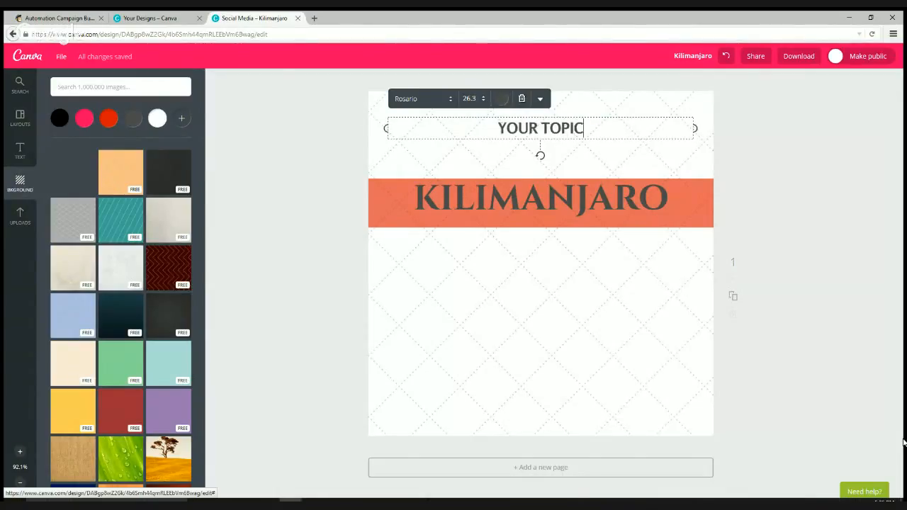
pyautogui.hotkey('ctrl', 'a')
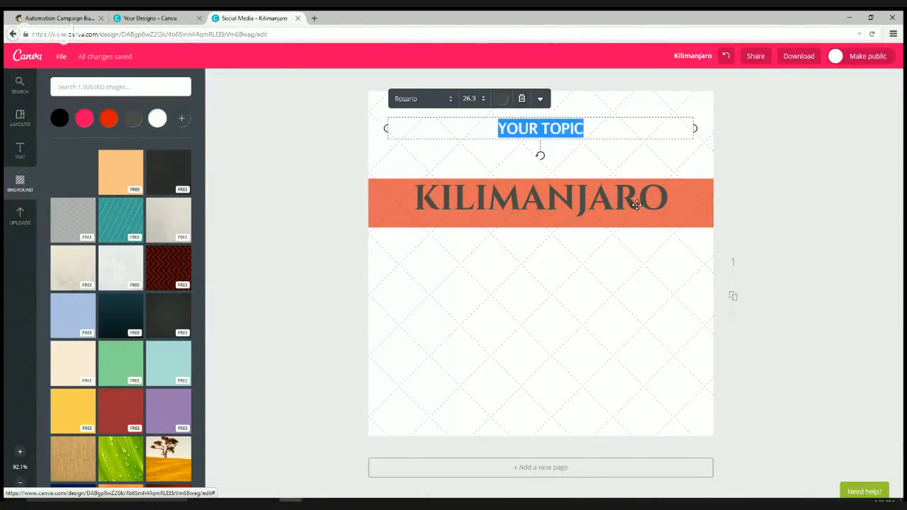
# - Set the heading to Satisfy font at size 72 with uppercase turned off
pyautogui.click(447, 100)
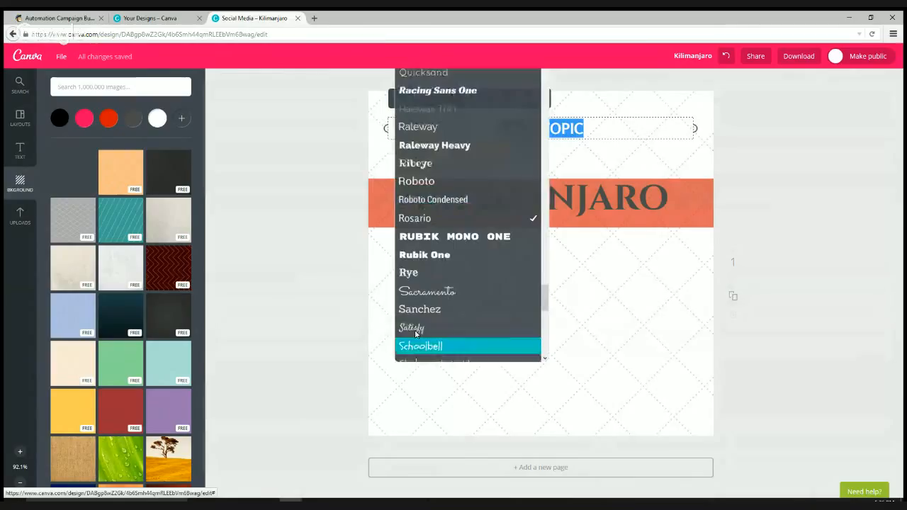
pyautogui.click(718, 296)
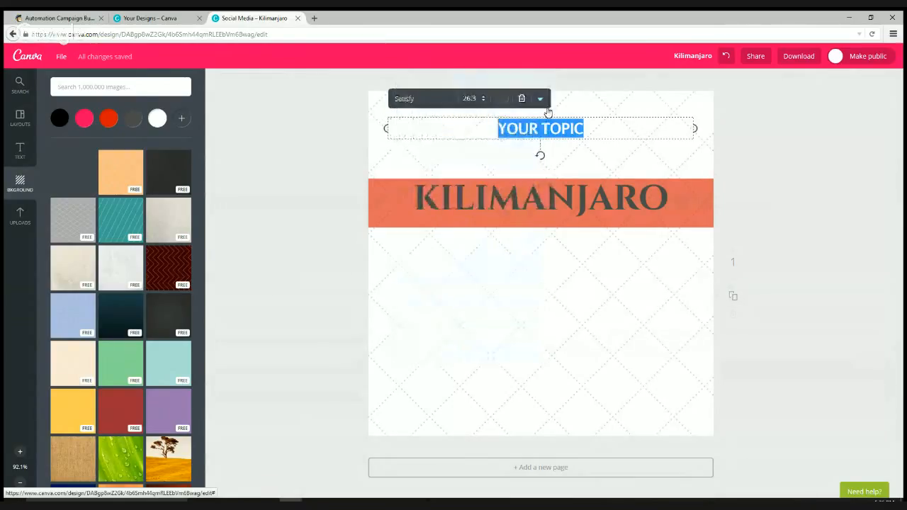
pyautogui.click(473, 103)
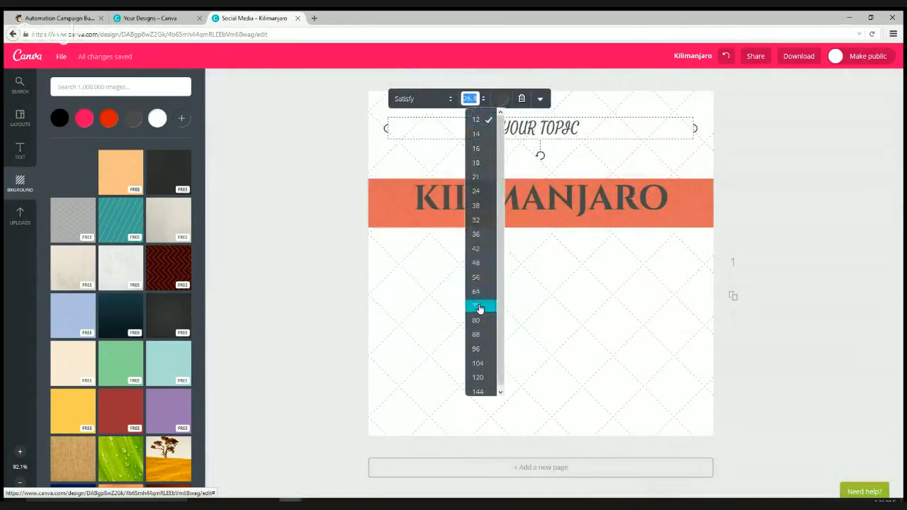
pyautogui.click(479, 307)
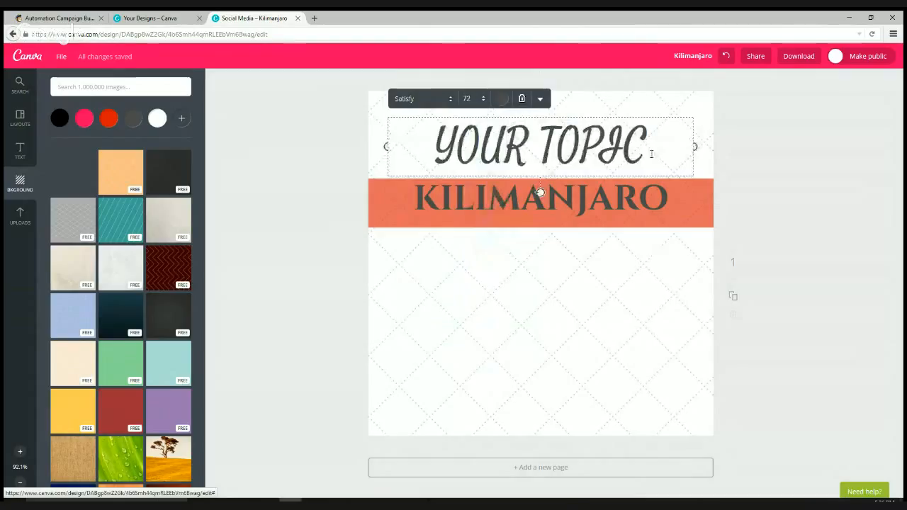
pyautogui.moveTo(643, 150); pyautogui.dragTo(540, 105)
pyautogui.click(540, 100)
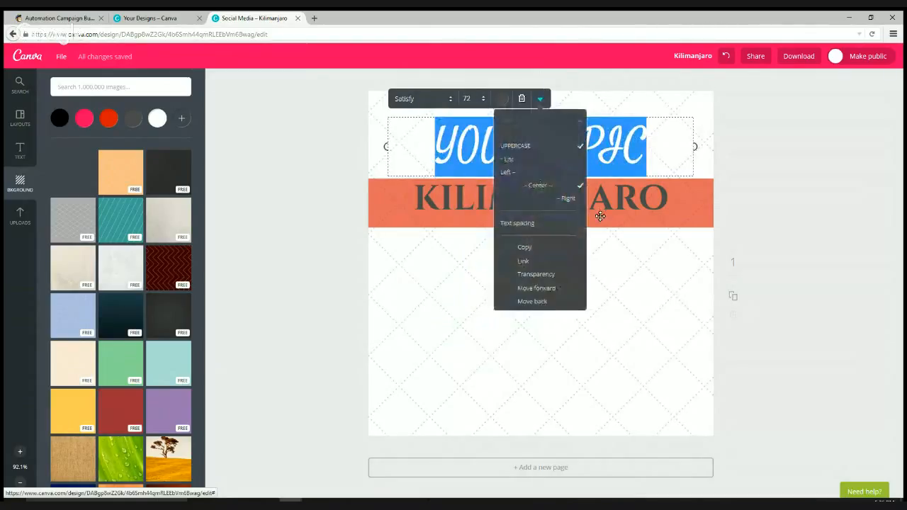
pyautogui.click(524, 146)
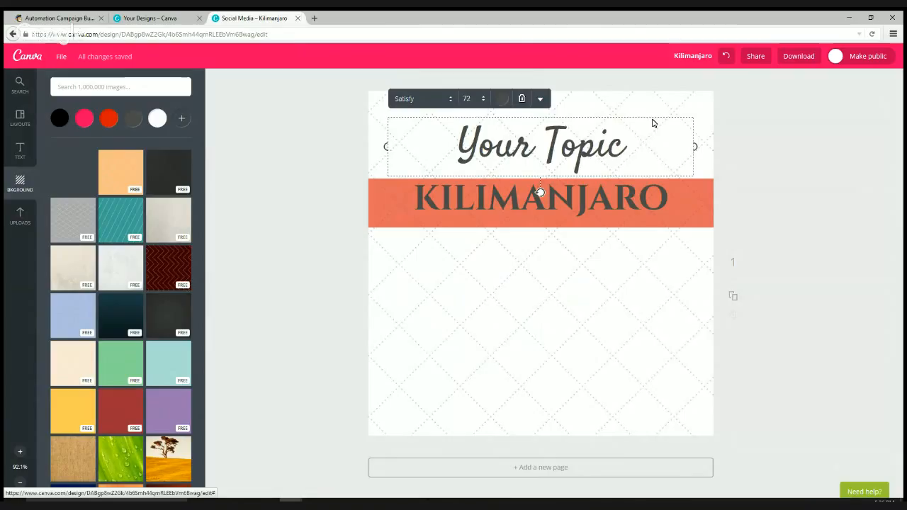
# - Enlarge the Your Topic heading to size 96 and move it slightly higher
pyautogui.moveTo(626, 146); pyautogui.dragTo(470, 106)
pyautogui.click(484, 102)
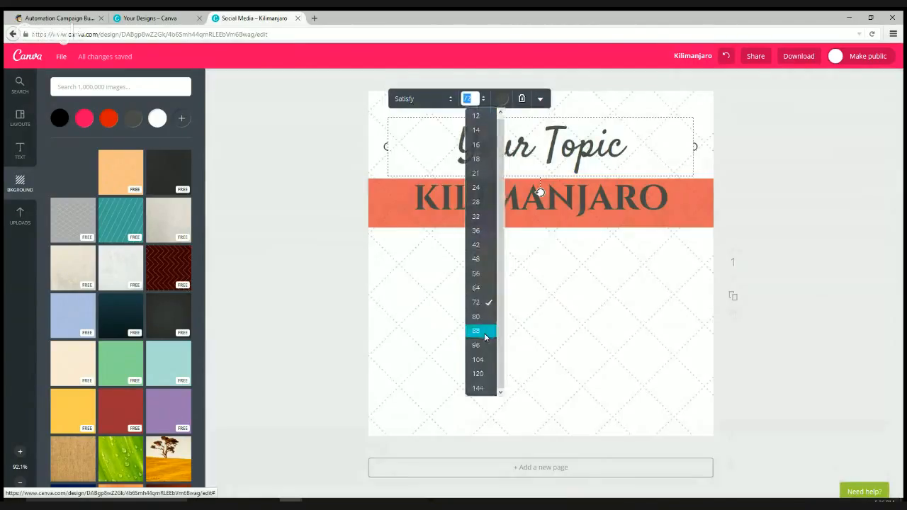
pyautogui.click(482, 346)
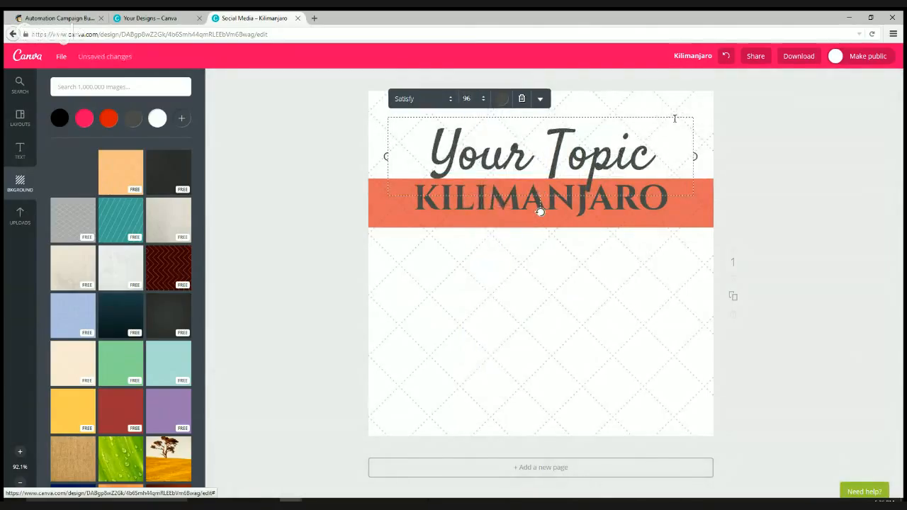
pyautogui.moveTo(673, 111); pyautogui.dragTo(677, 91)
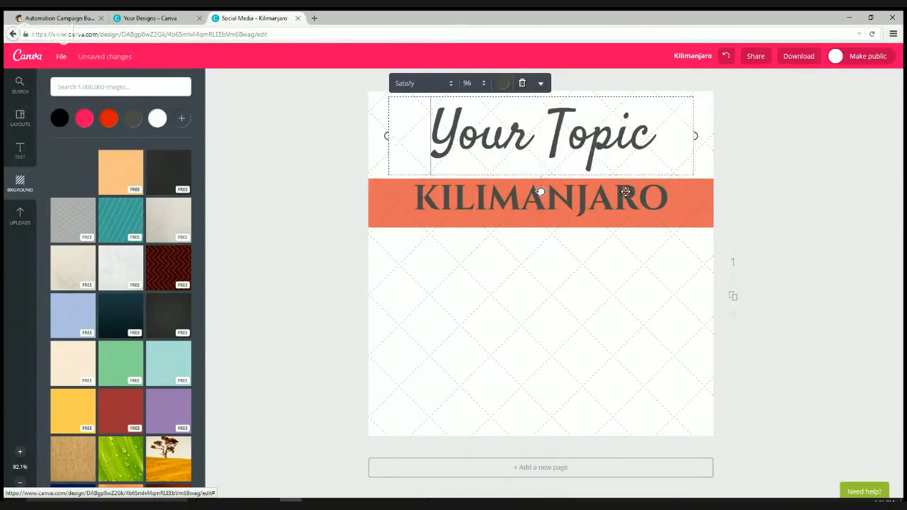
pyautogui.click(540, 199)
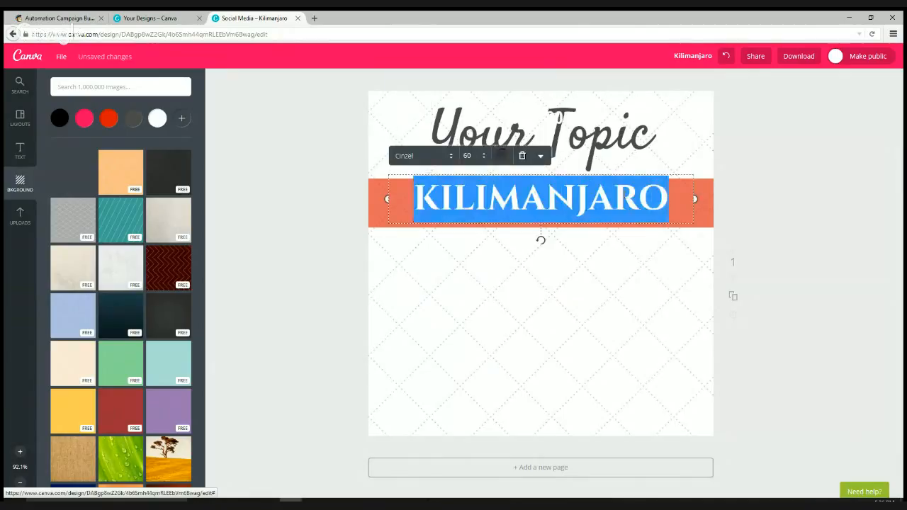
# - Type YOUR SUBJECT over KILIMANJARO and settle the text box back inside the banner
pyautogui.write('Y')
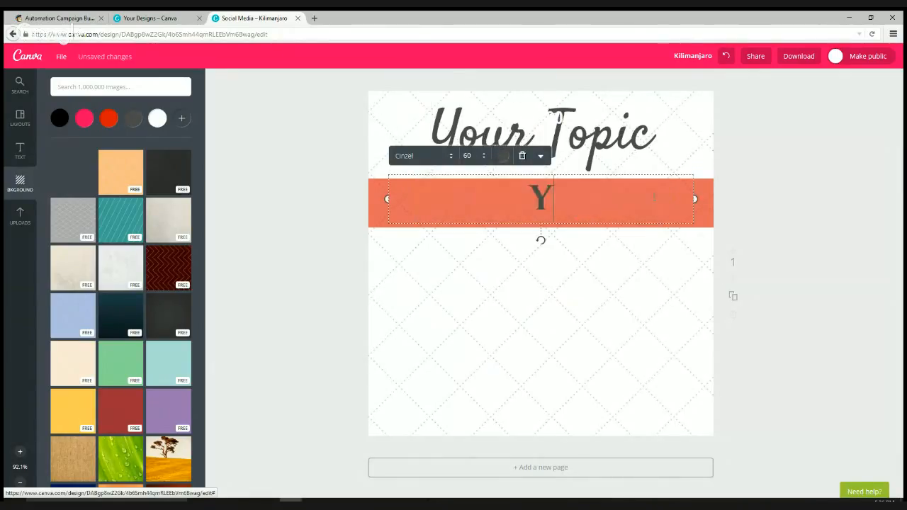
pyautogui.write('OUR SUBJECT')
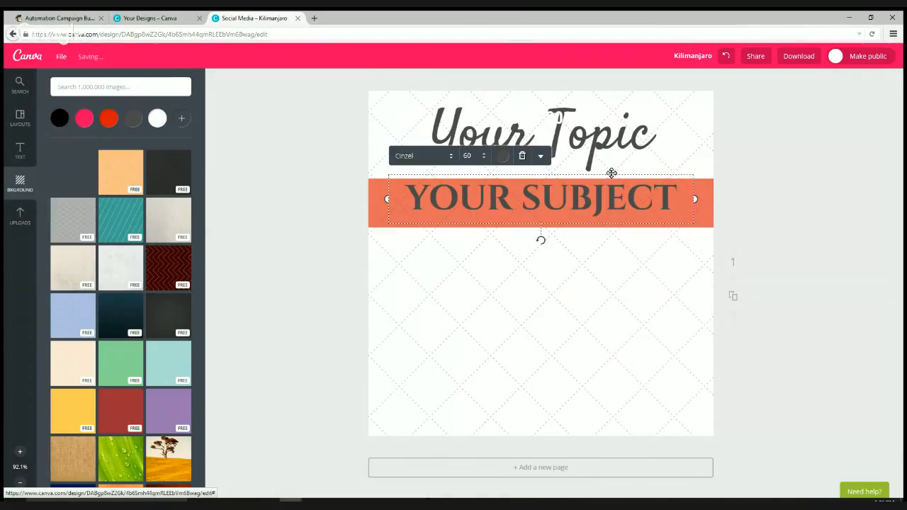
pyautogui.moveTo(612, 173); pyautogui.dragTo(612, 176)
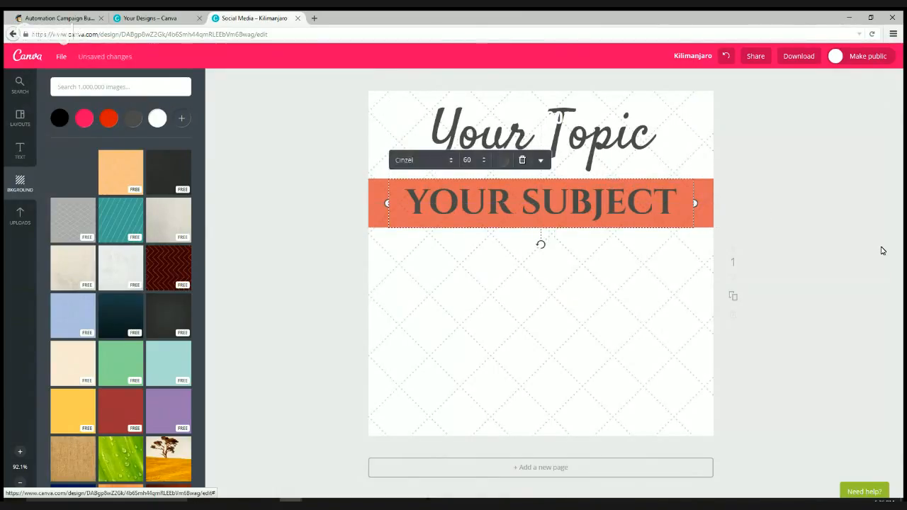
# - Make the YOUR SUBJECT banner text white
pyautogui.doubleClick(599, 202)
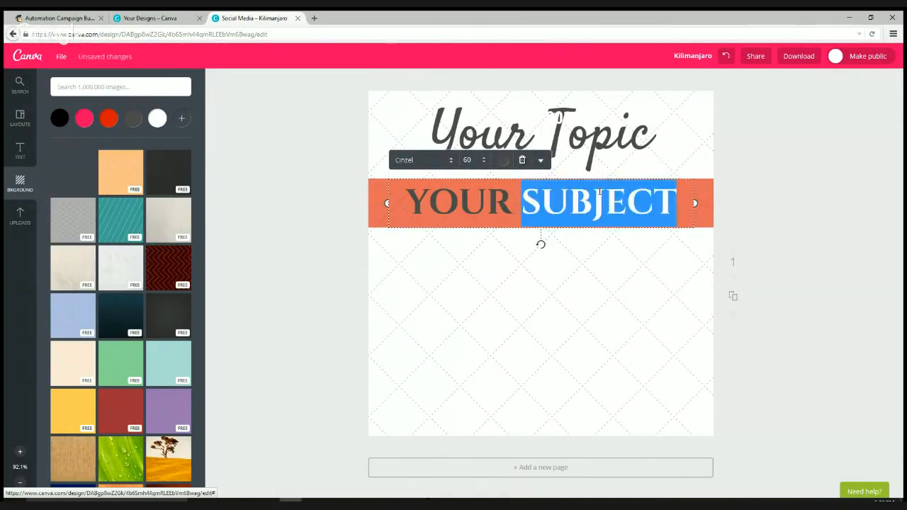
pyautogui.hotkey('ctrl', 'a')
pyautogui.click(501, 160)
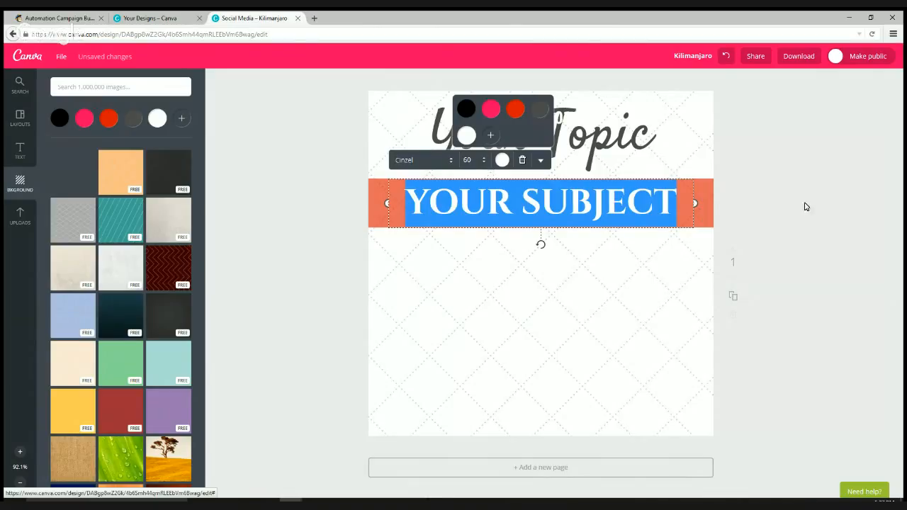
pyautogui.click(699, 221)
# - Change the banner rectangle from orange to pink
pyautogui.click(699, 220)
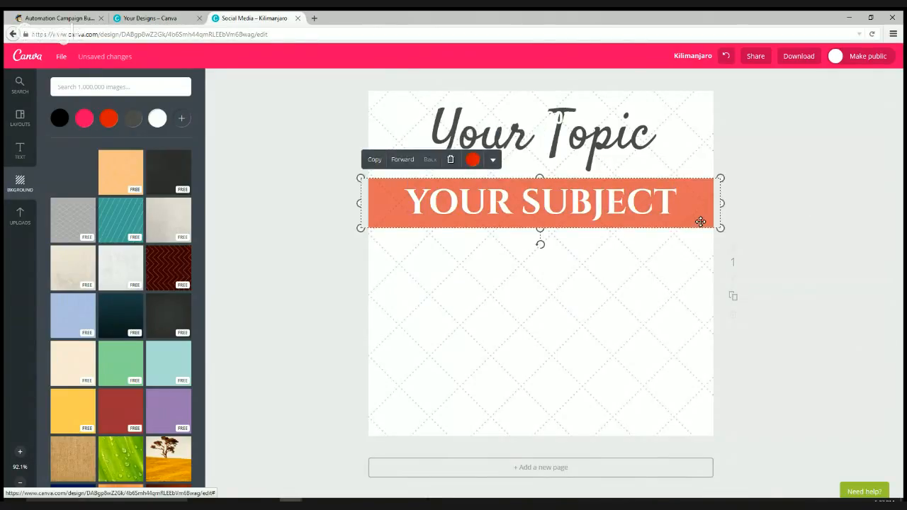
pyautogui.click(474, 163)
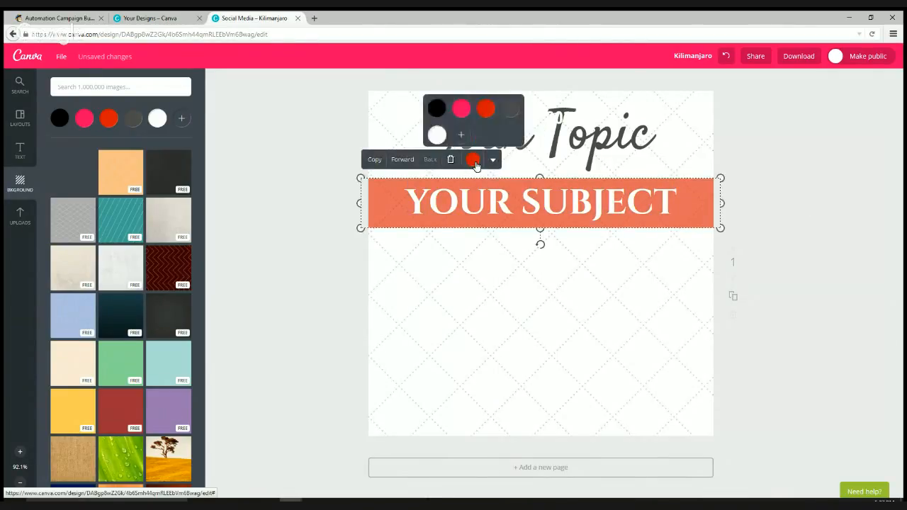
pyautogui.click(462, 109)
pyautogui.click(700, 172)
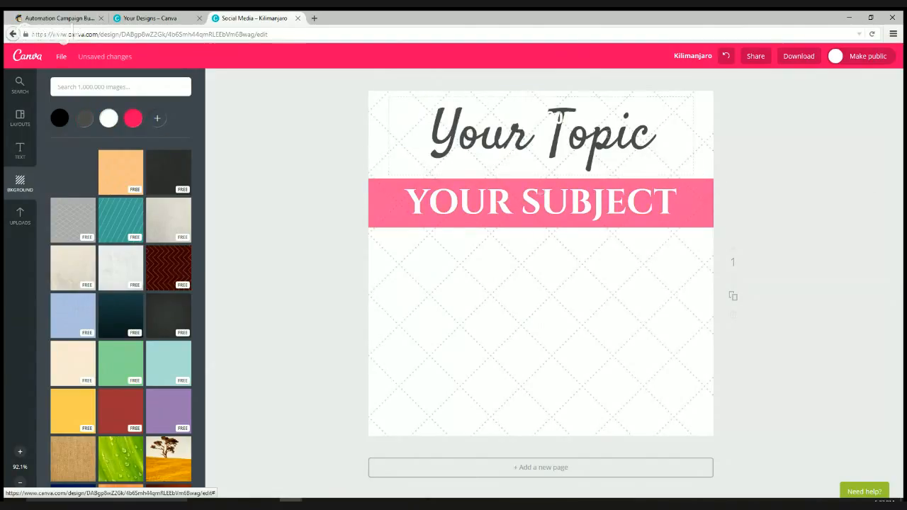
# - Colour the Your Topic heading text pink
pyautogui.click(553, 116)
pyautogui.hotkey('ctrl', 'a')
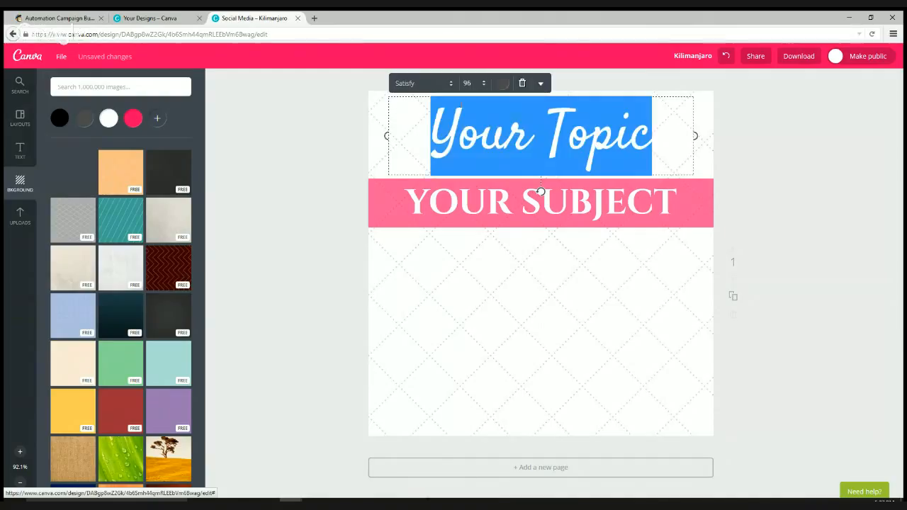
pyautogui.click(501, 83)
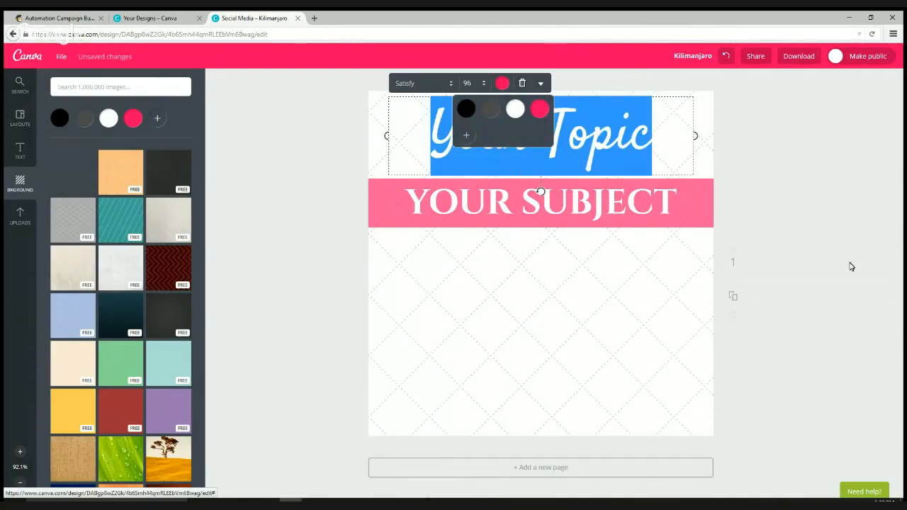
pyautogui.click(656, 408)
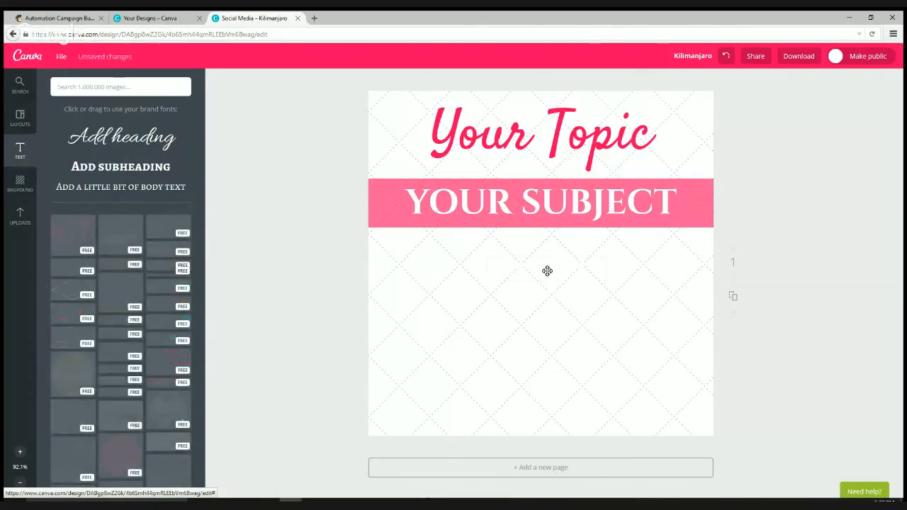
# - Remove the empty text box and add a body paragraph starting 'This is where your informational post goes!'
pyautogui.click(547, 270)
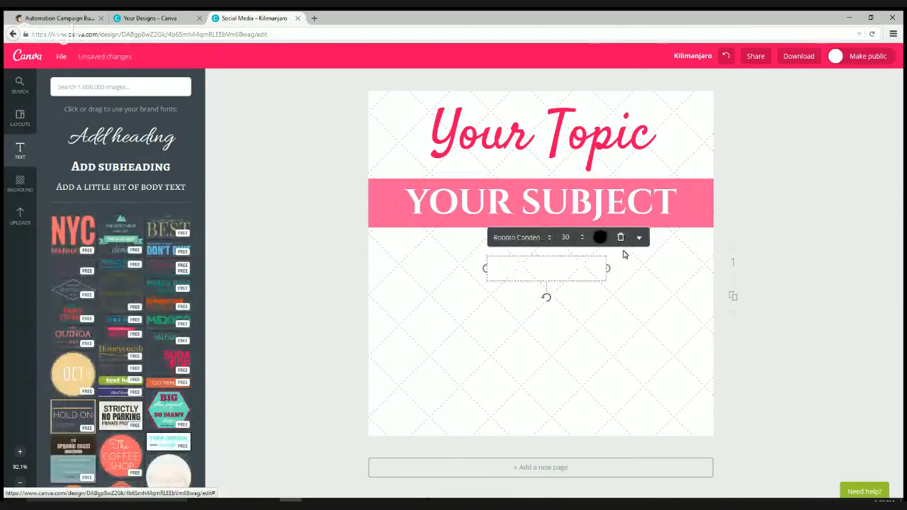
pyautogui.click(621, 253)
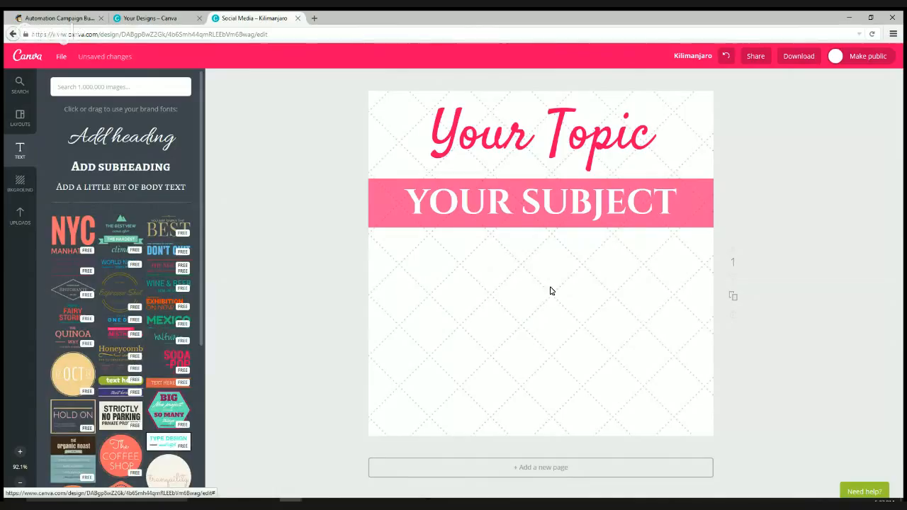
pyautogui.click(592, 280)
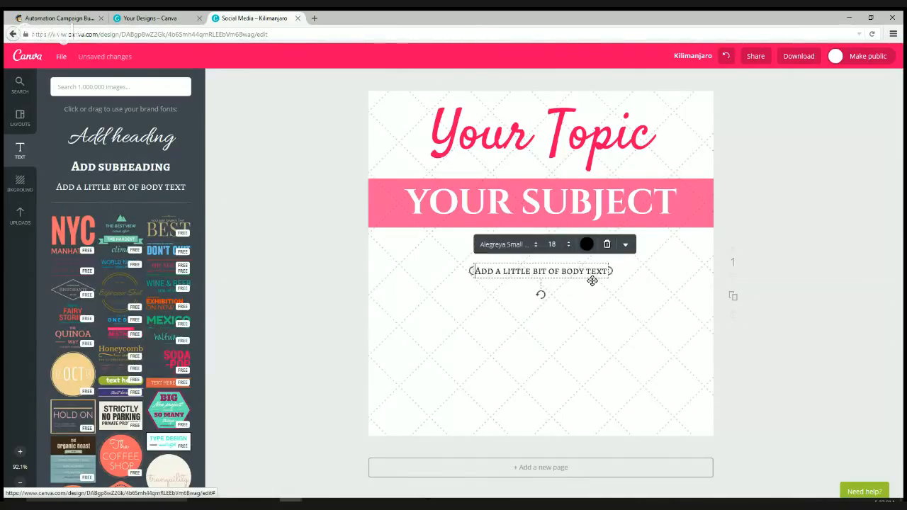
pyautogui.doubleClick(584, 278)
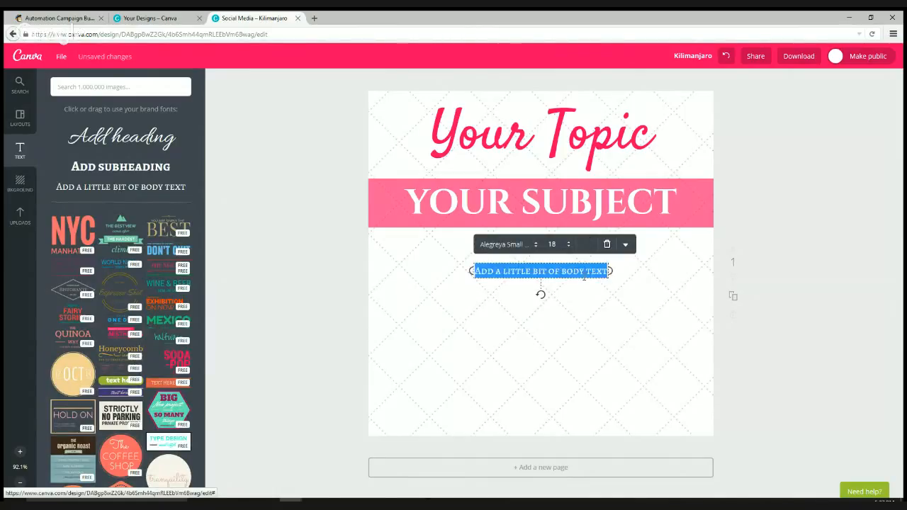
pyautogui.write('This is where your informational post g')
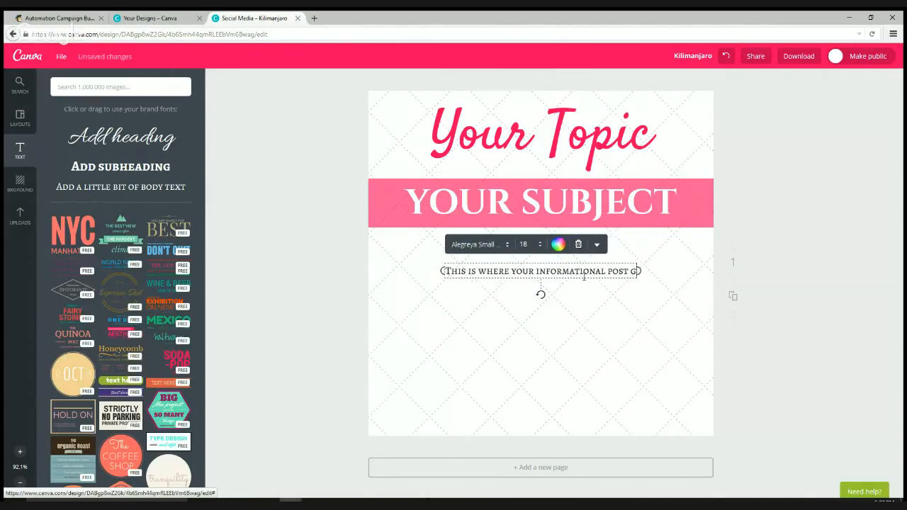
pyautogui.write('oes!')
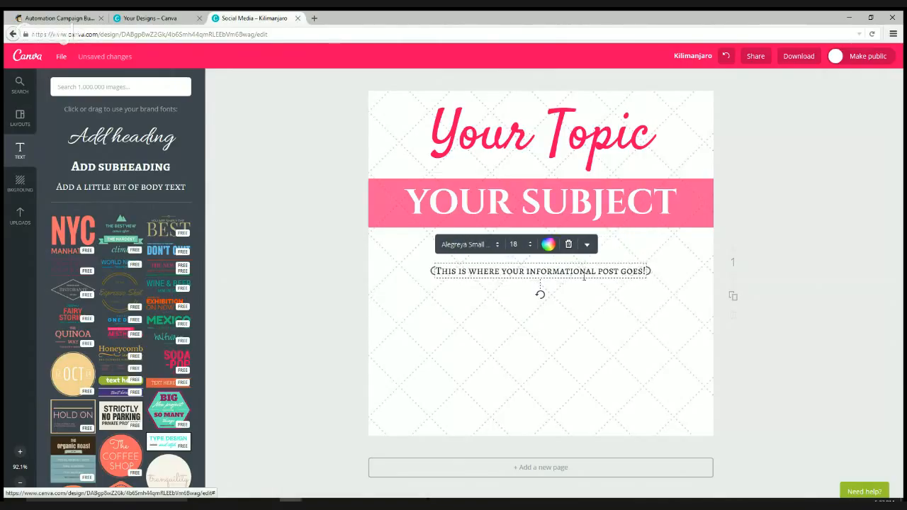
pyautogui.write(' Just type ')
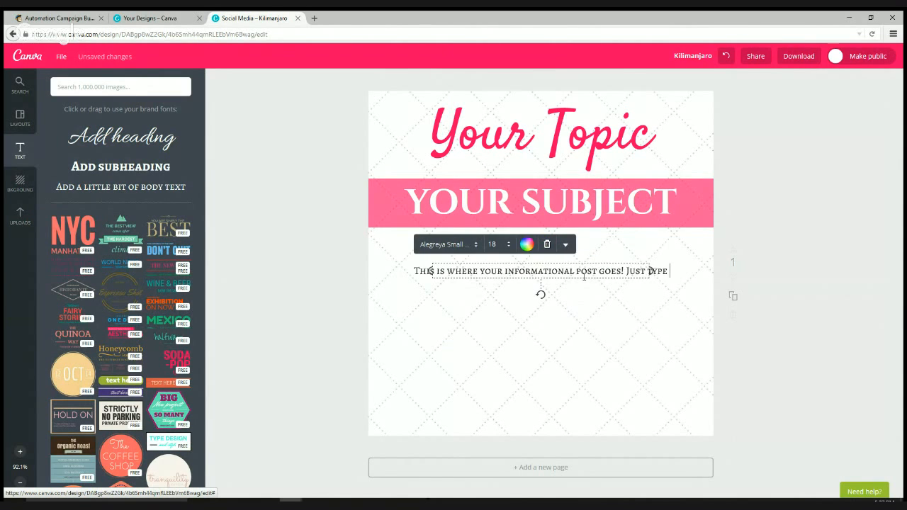
pyautogui.write('up a blur')
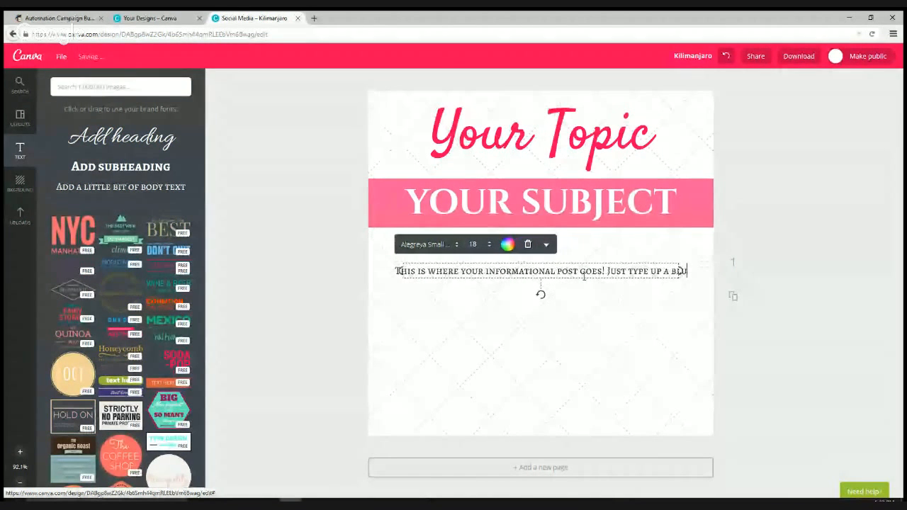
pyautogui.write('educate your')
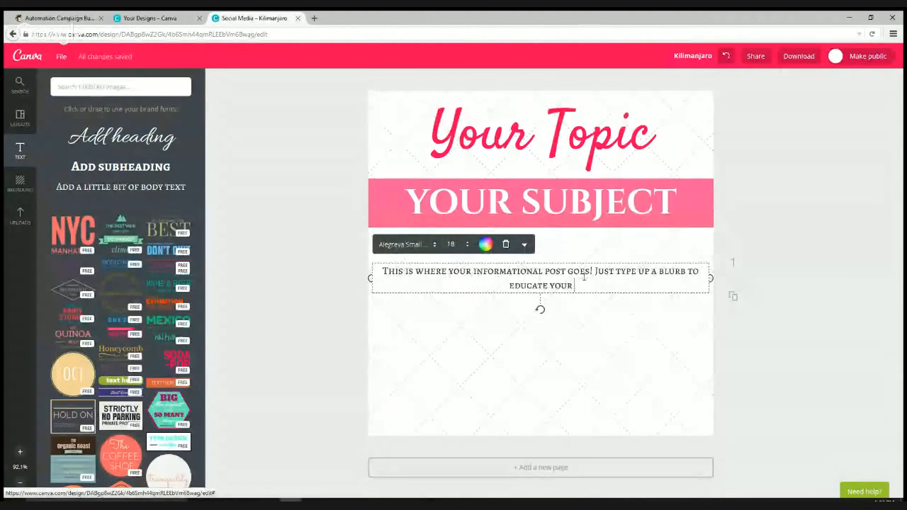
pyautogui.write(' followers')
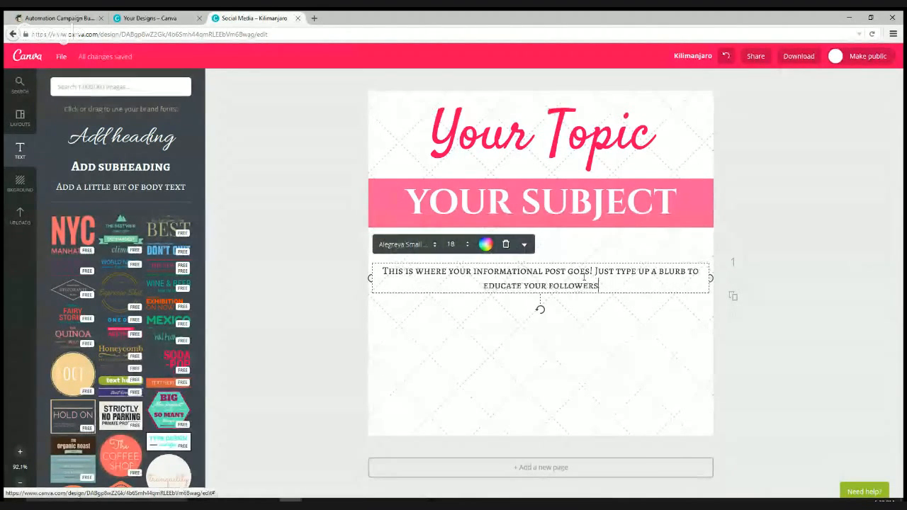
pyautogui.write(' and you can us')
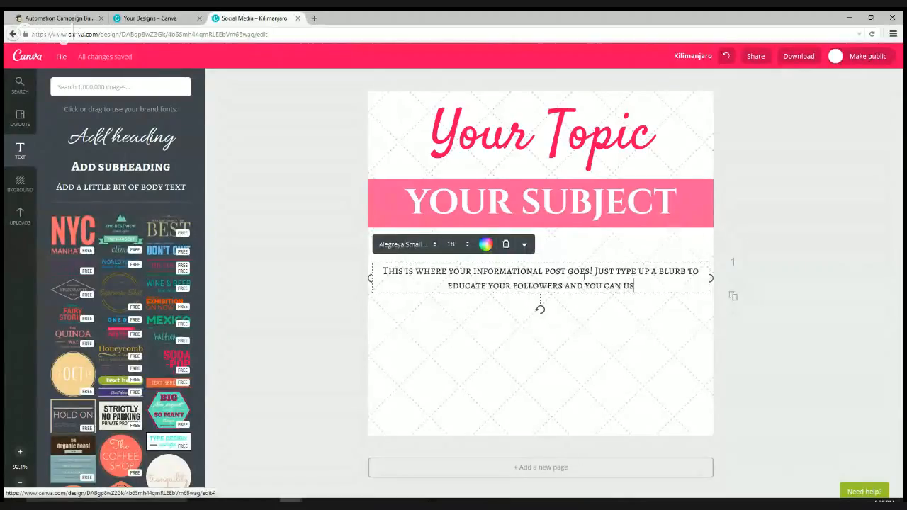
pyautogui.write('e this for multi')
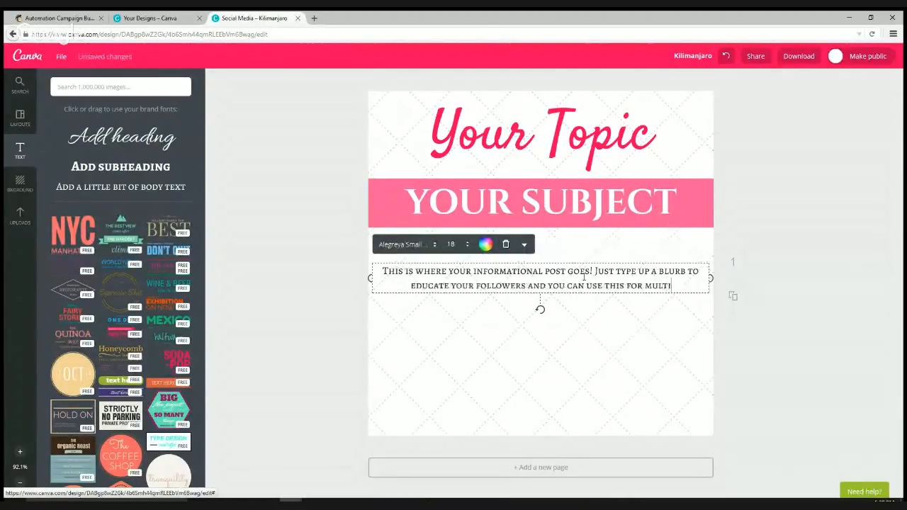
pyautogui.write('ple purpo')
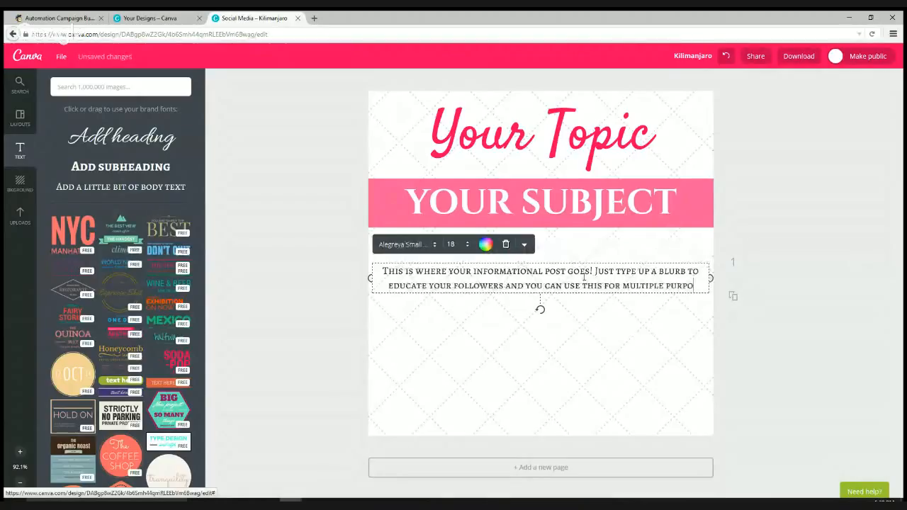
pyautogui.write('ses!')
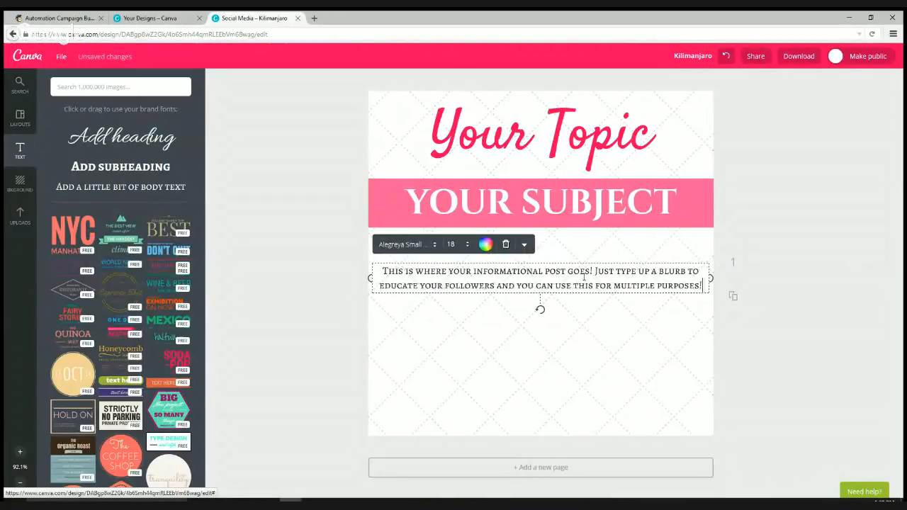
# - Add a new line about posting it on Facebook in groups, correcting 'visible' at the end
pyautogui.press('Return')
pyautogui.write('Post it on facebook')
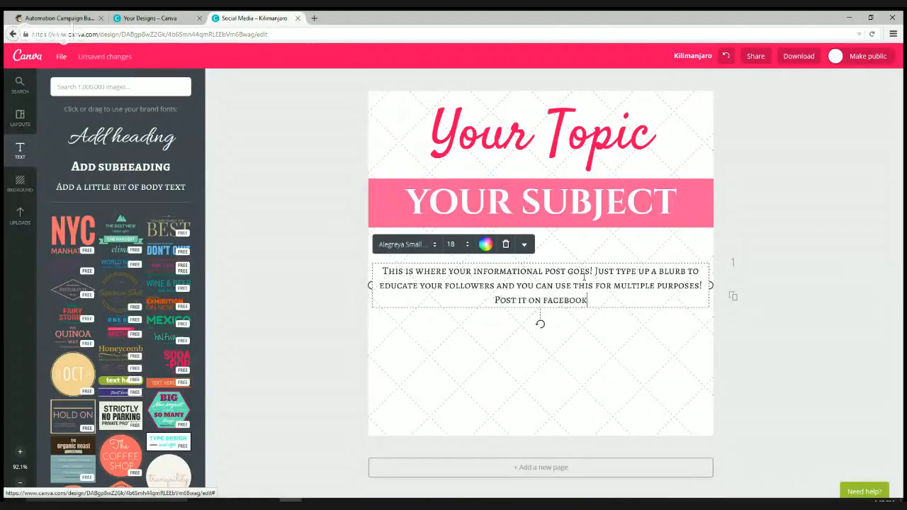
pyautogui.write(' as a valu')
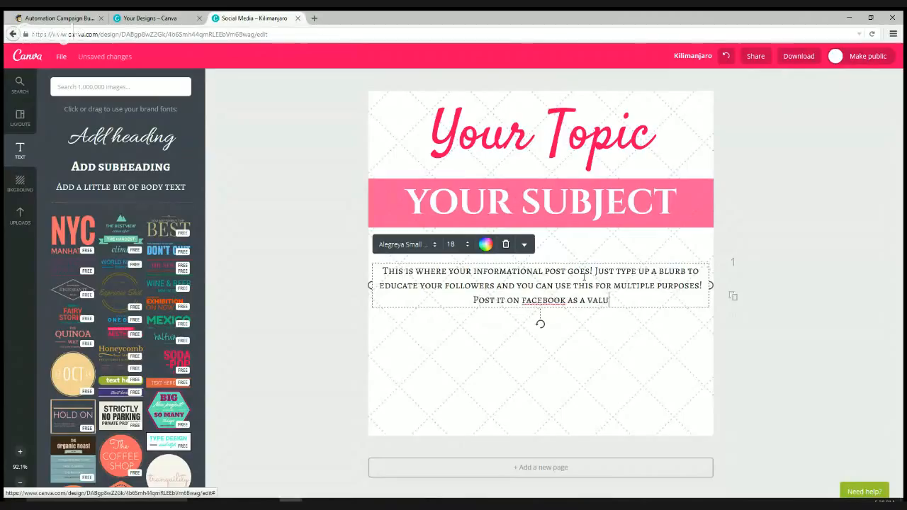
pyautogui.write('able in')
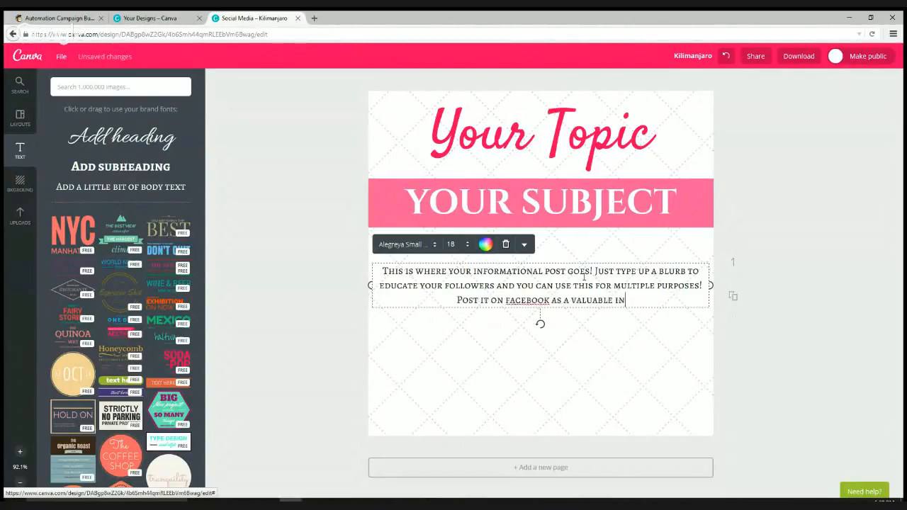
pyautogui.write('formational post')
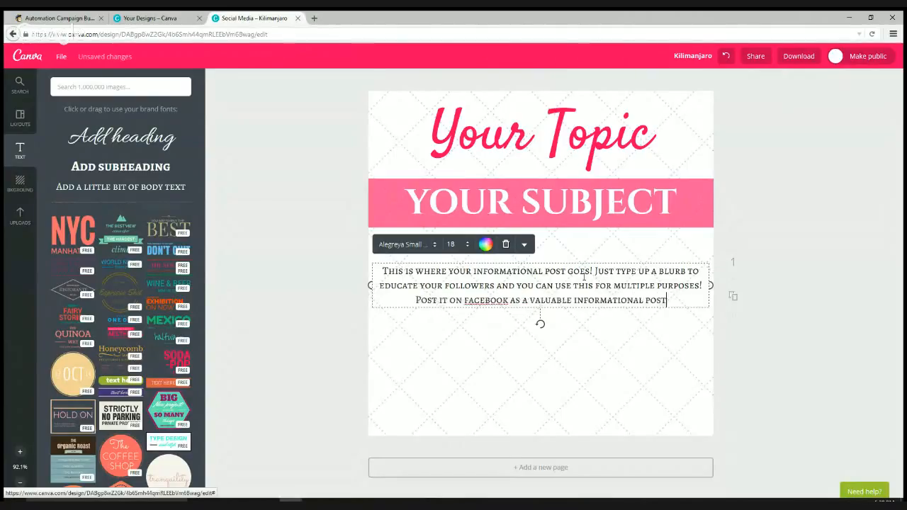
pyautogui.write(' in your groups')
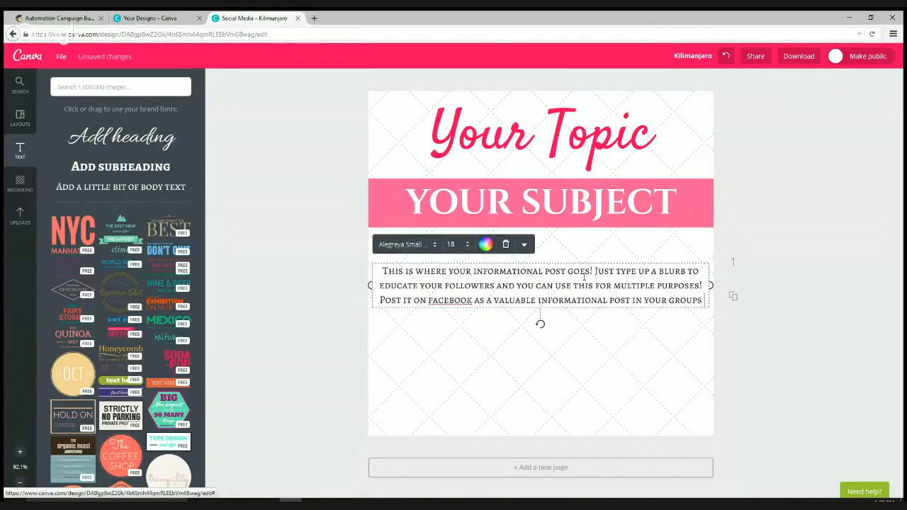
pyautogui.write(' or other peo')
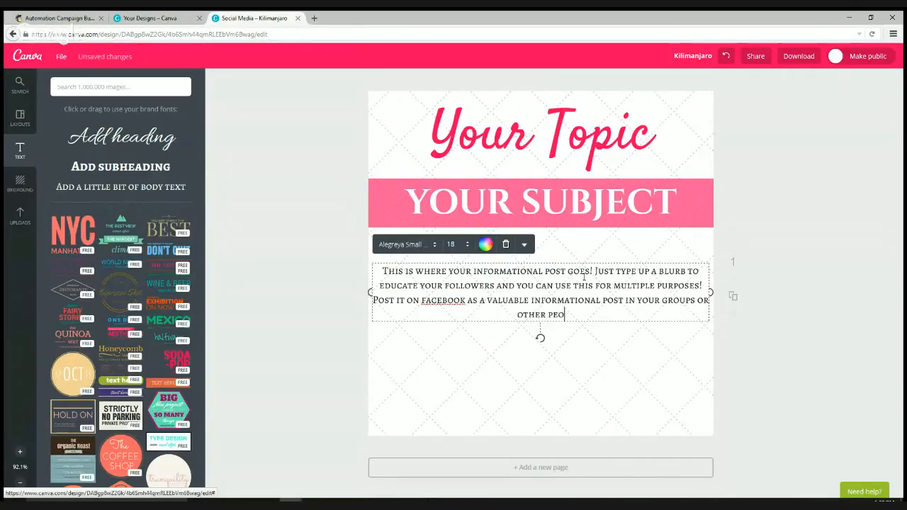
pyautogui.write('ples groups')
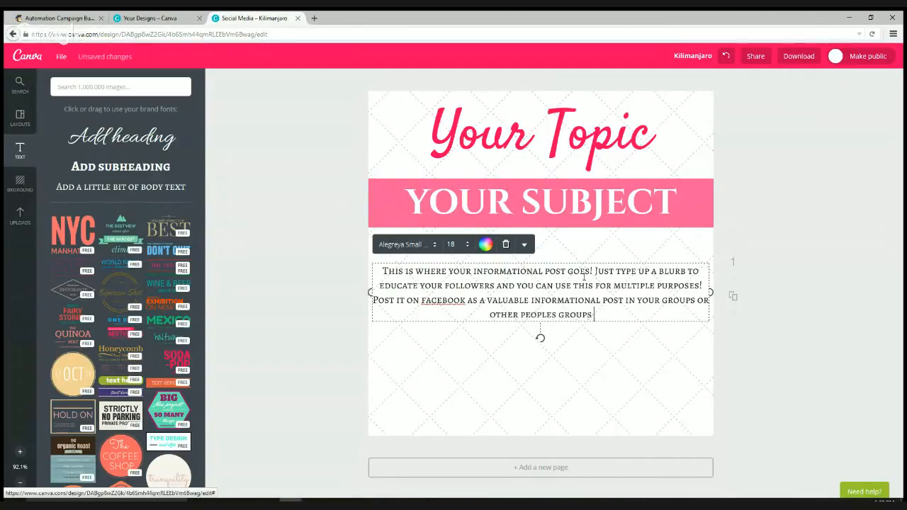
pyautogui.write(' to keep your ')
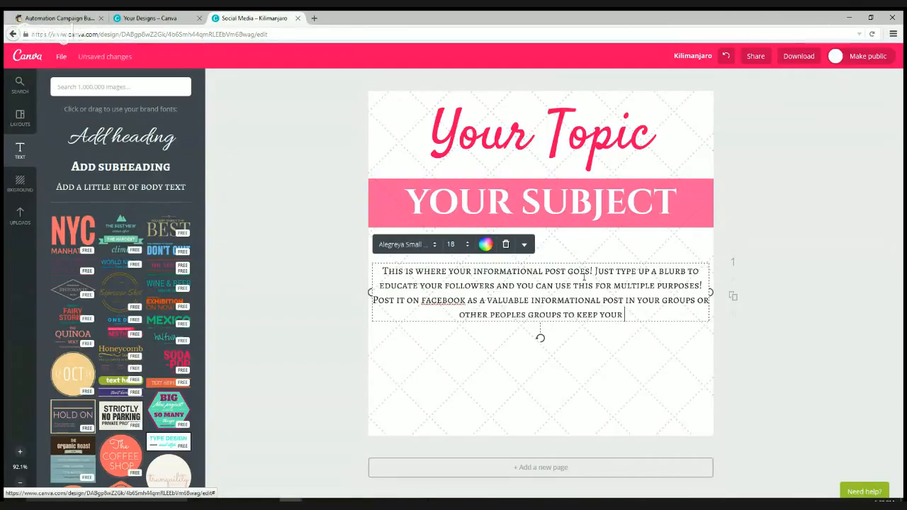
pyautogui.write('self visivle!')
pyautogui.press('BackSpace')
pyautogui.press('BackSpace')
pyautogui.press('BackSpace')
pyautogui.press('BackSpace')
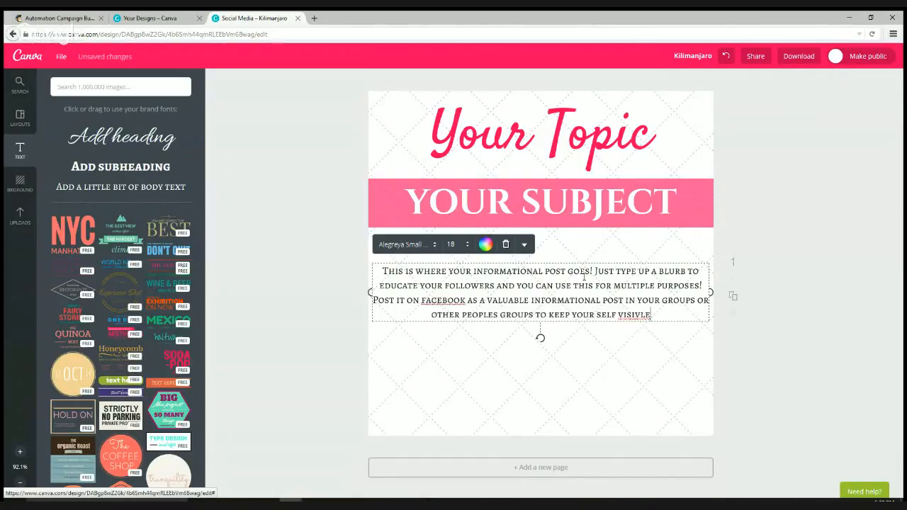
pyautogui.write('ble')
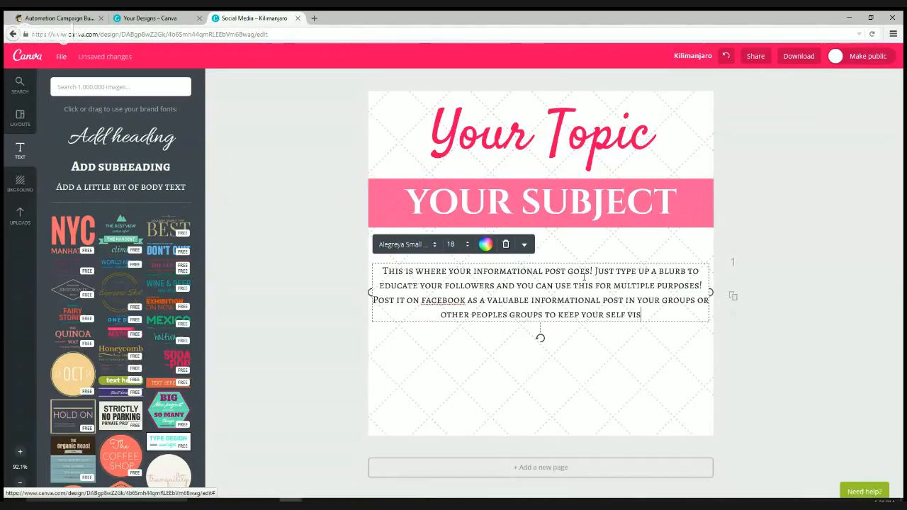
pyautogui.write('!')
pyautogui.hotkey('ctrl', 'a')
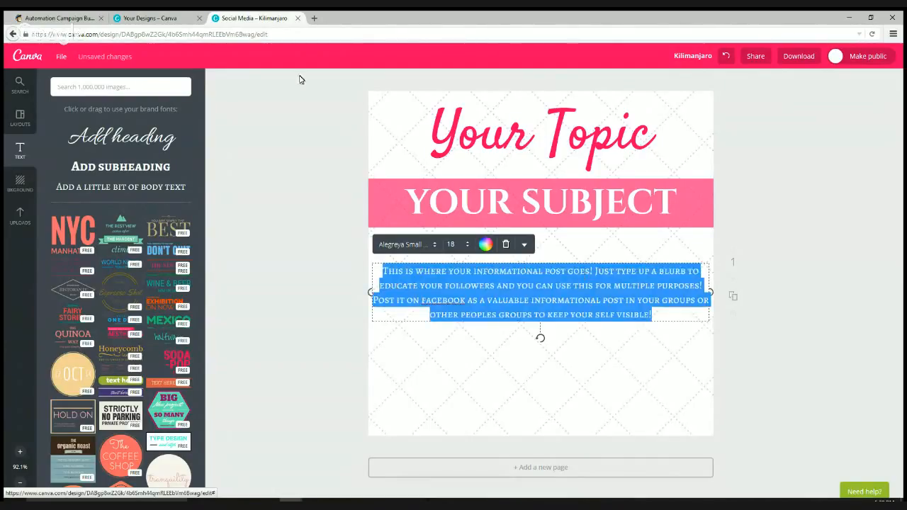
# - Set the body text to font size 22
pyautogui.click(455, 246)
pyautogui.write('22')
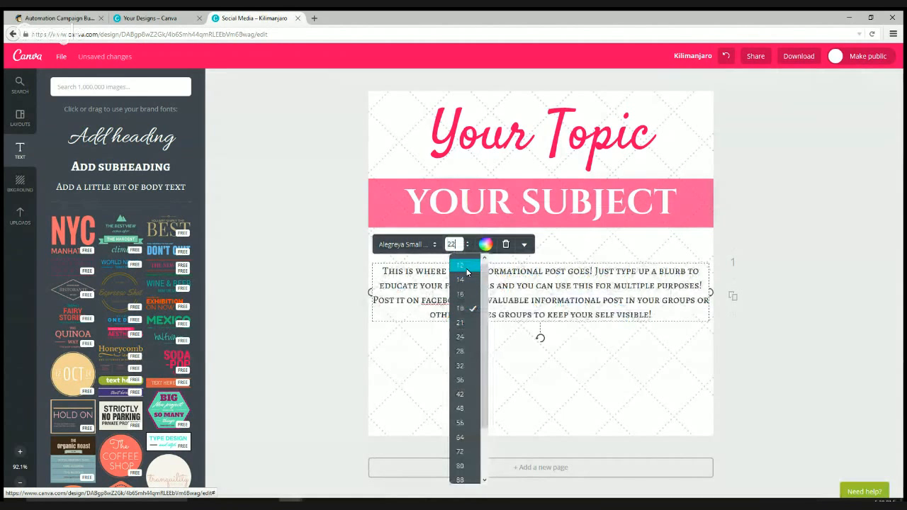
pyautogui.press('Return')
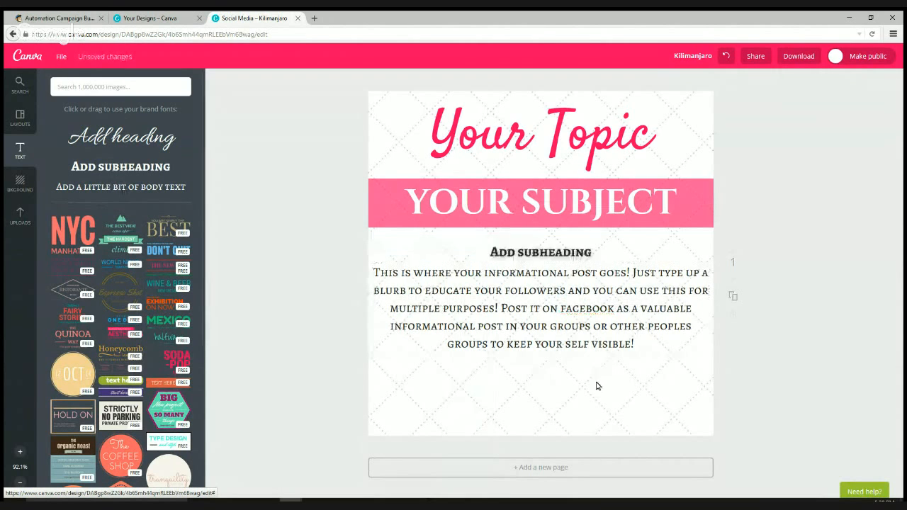
# - Add a subheading at the page bottom with the website address, coloured pink
pyautogui.click(578, 276)
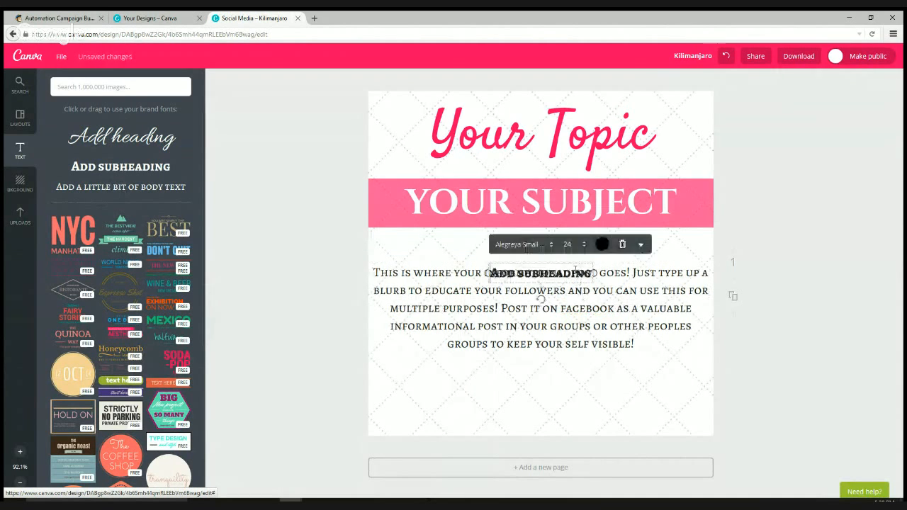
pyautogui.click(579, 276)
pyautogui.moveTo(579, 276); pyautogui.dragTo(578, 407)
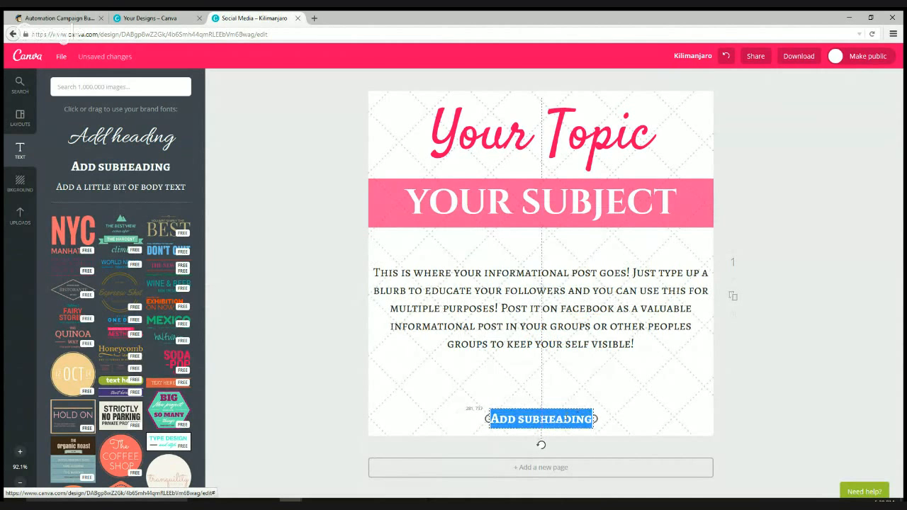
pyautogui.write('www.c')
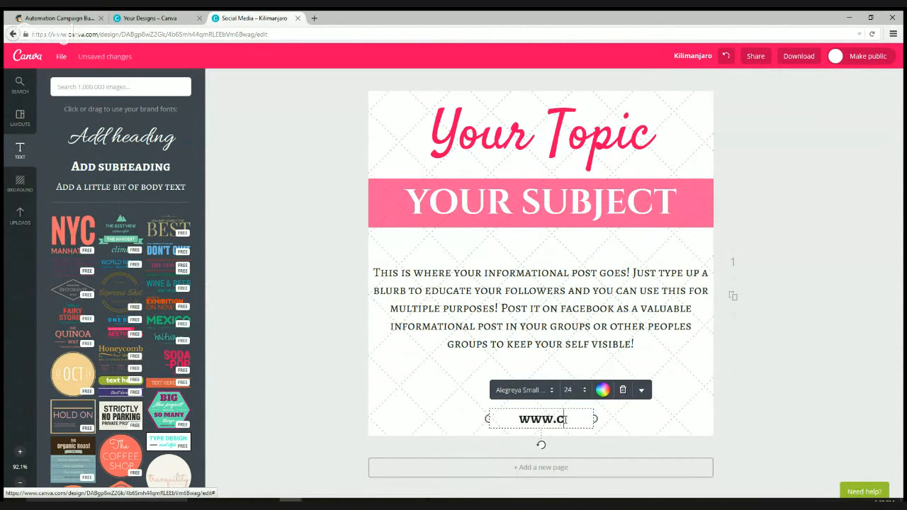
pyautogui.write('ynthiaschomp.com')
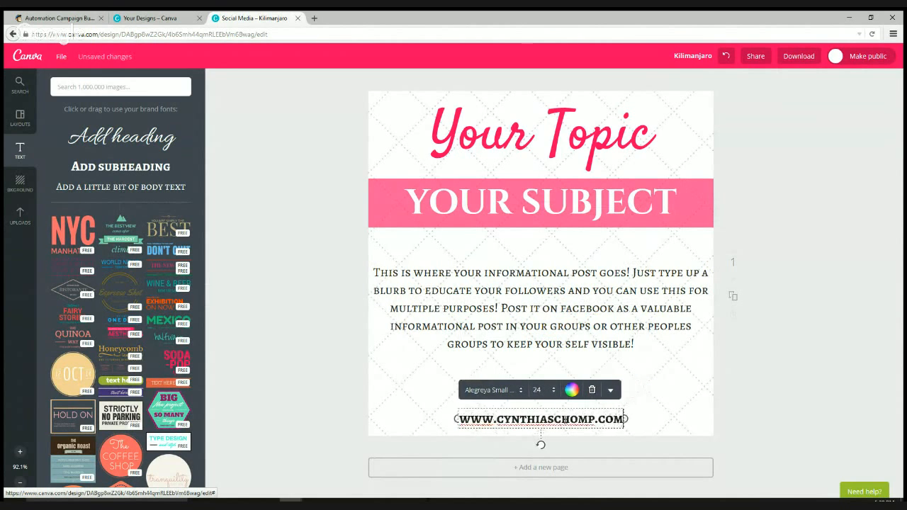
pyautogui.hotkey('ctrl', 'a')
pyautogui.click(572, 391)
pyautogui.click(585, 365)
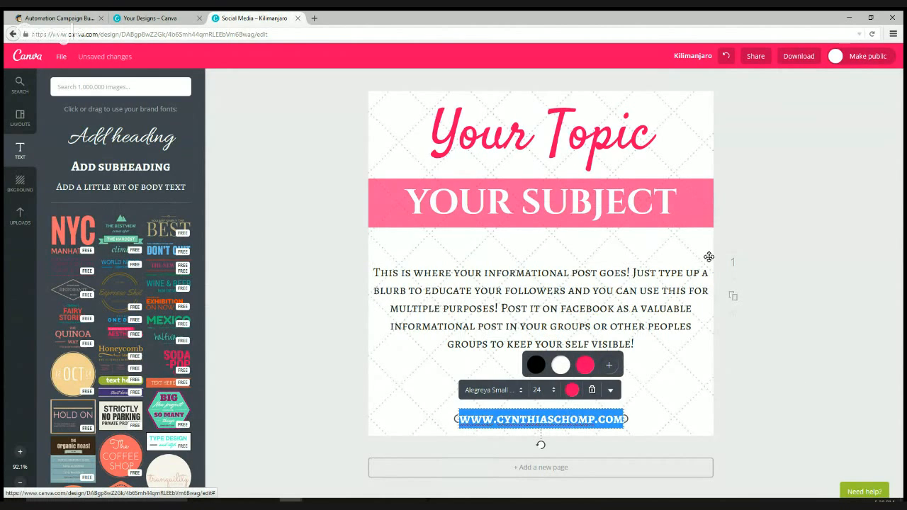
pyautogui.click(701, 209)
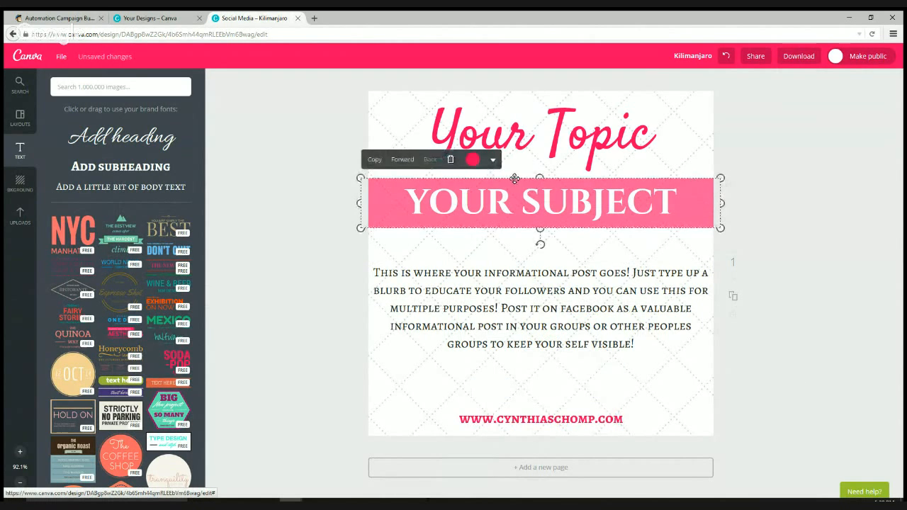
# - Set the YOUR SUBJECT banner's transparency to 100 for a solid pink band
pyautogui.click(493, 161)
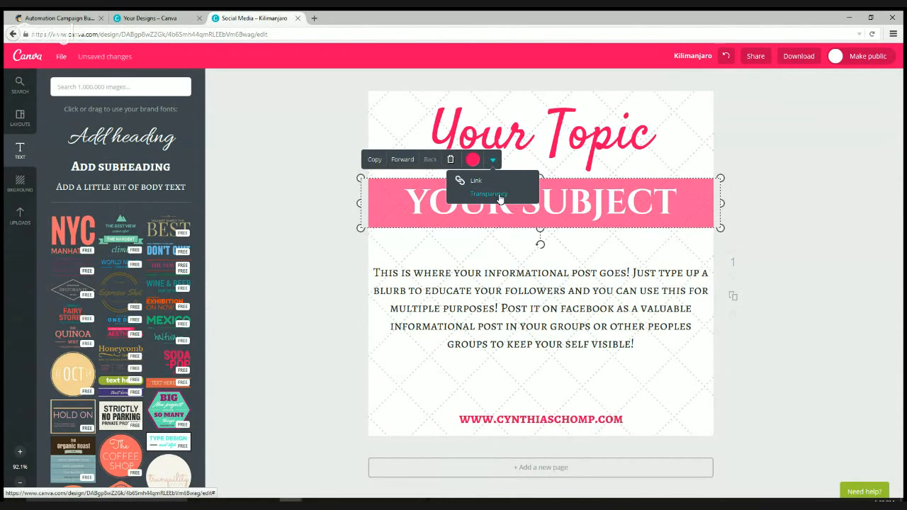
pyautogui.click(500, 196)
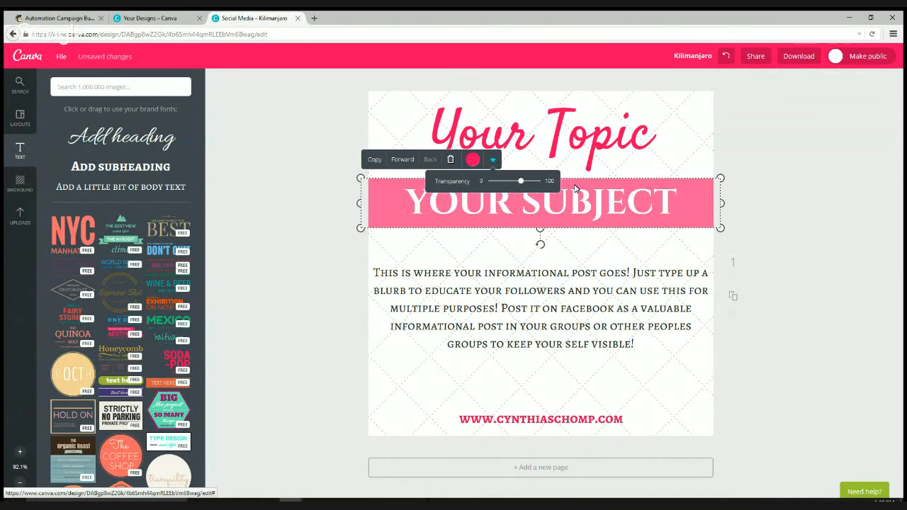
pyautogui.moveTo(521, 180); pyautogui.dragTo(576, 188)
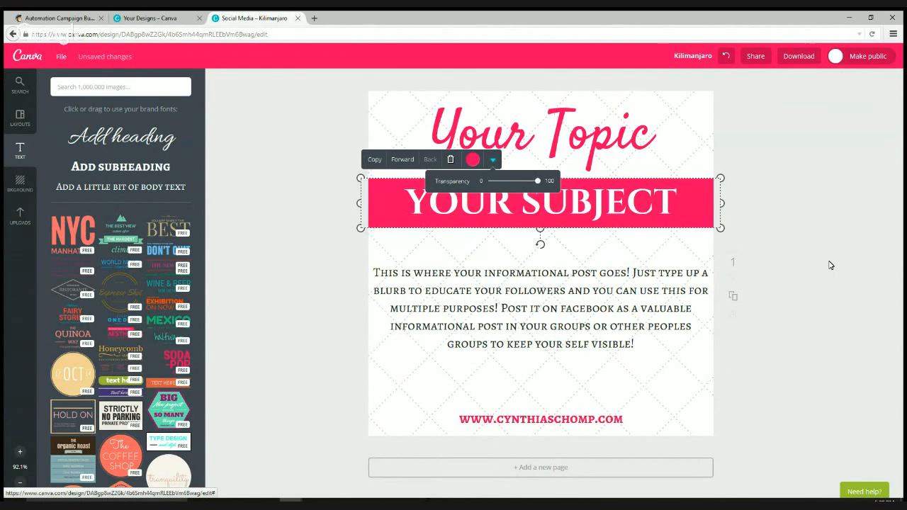
pyautogui.click(828, 311)
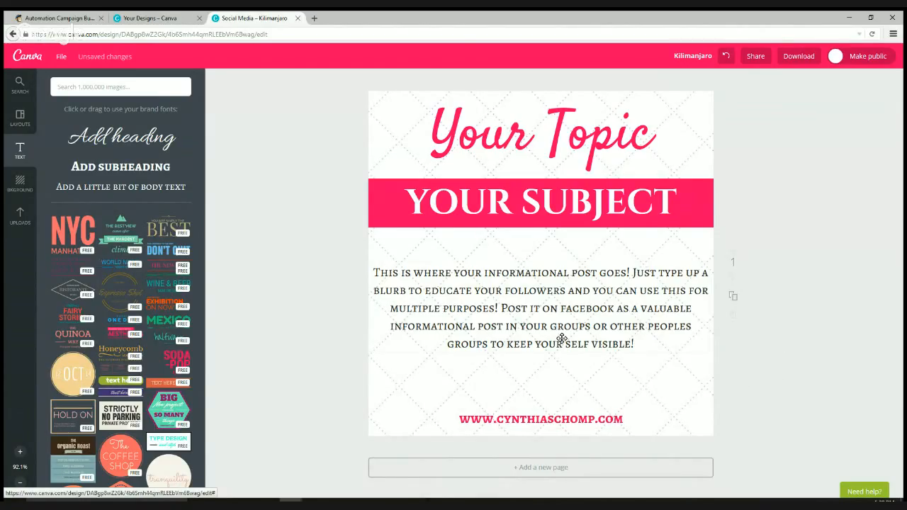
# - Move the body text slightly lower and add a new subheading above it
pyautogui.click(570, 284)
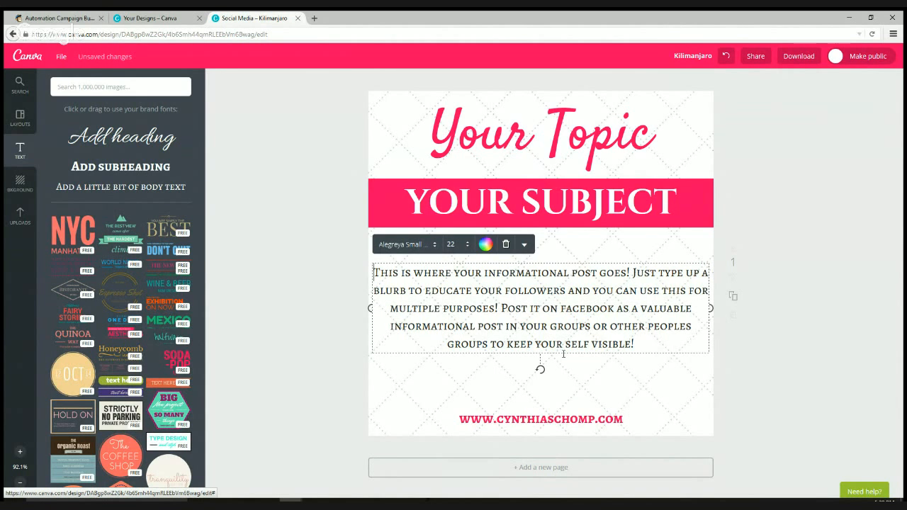
pyautogui.moveTo(564, 361); pyautogui.dragTo(563, 381)
pyautogui.click(124, 168)
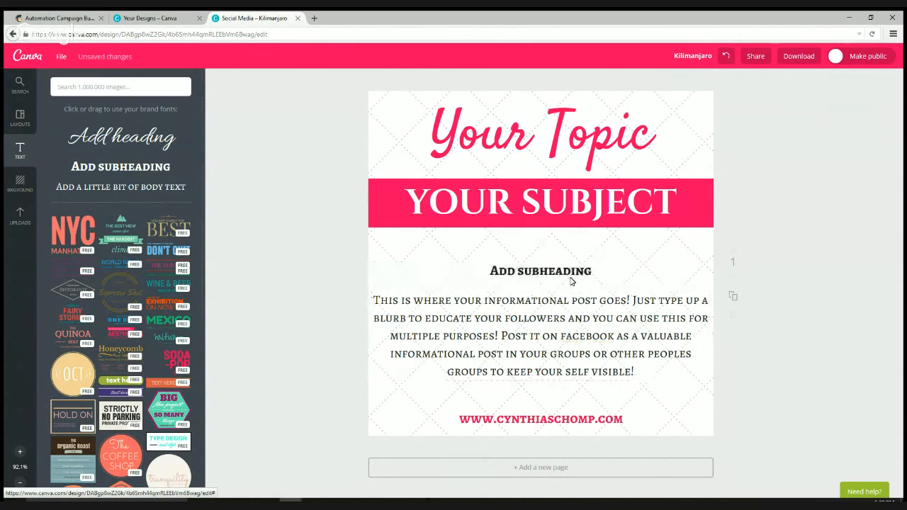
pyautogui.click(571, 281)
pyautogui.click(573, 273)
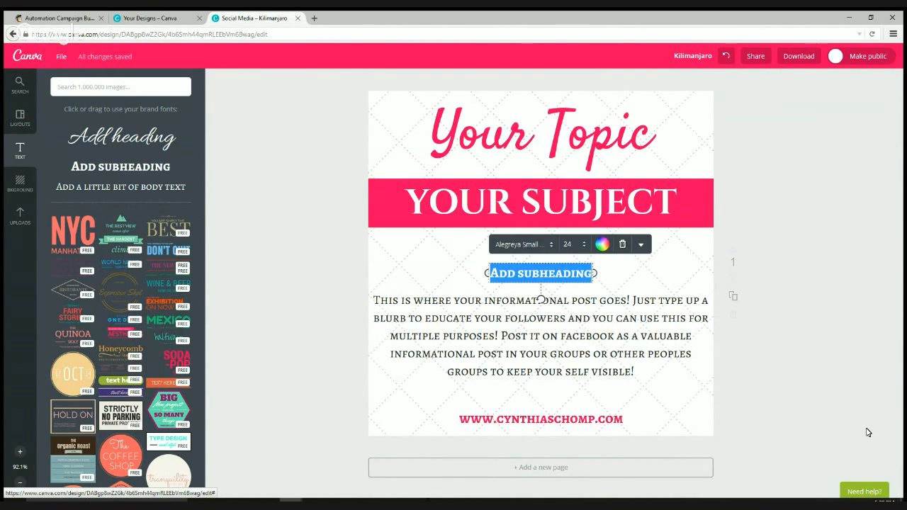
# - Type SUBJECT LINE HITTING A PAIN POINT into the subheading and nudge it slightly higher
pyautogui.write('SUBJEC')
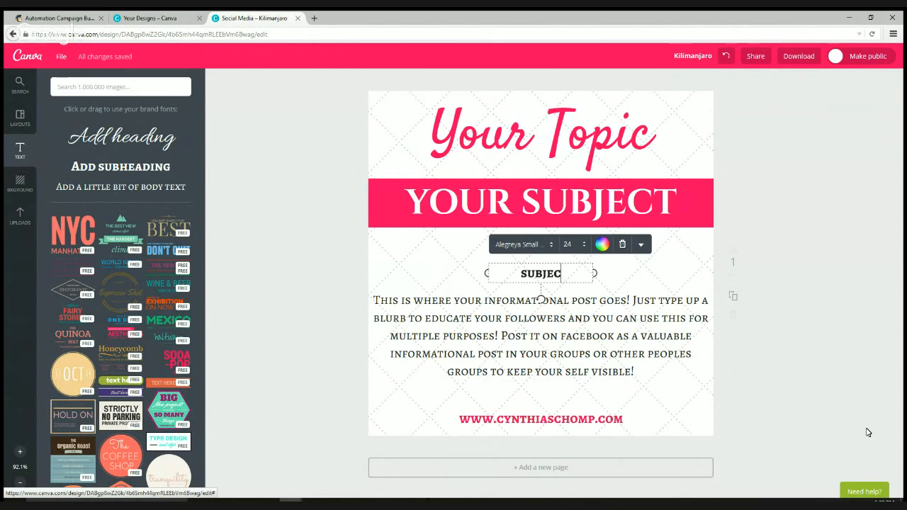
pyautogui.write('T LINE')
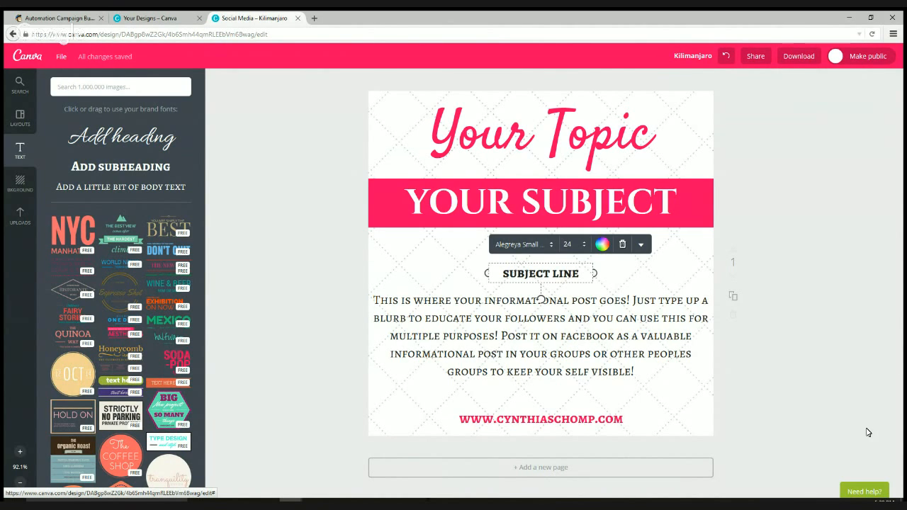
pyautogui.write('HITTING A PAIN POINT')
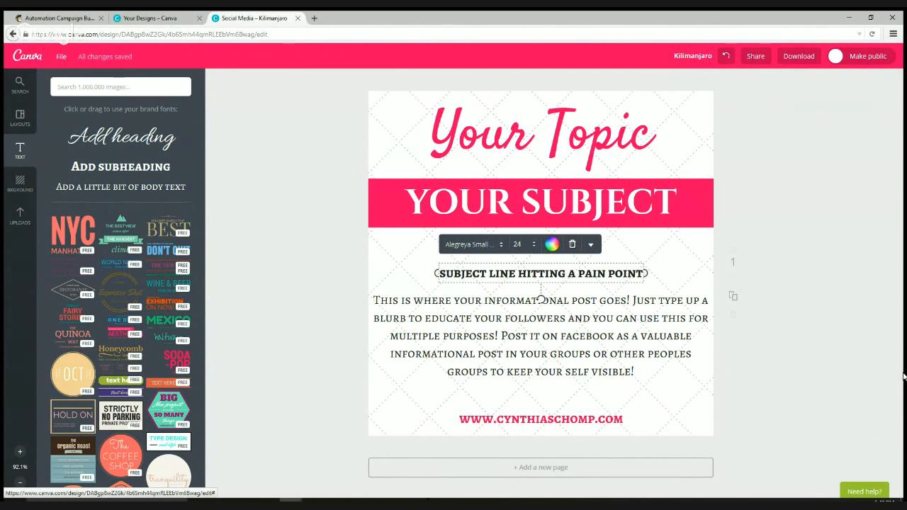
pyautogui.click(802, 360)
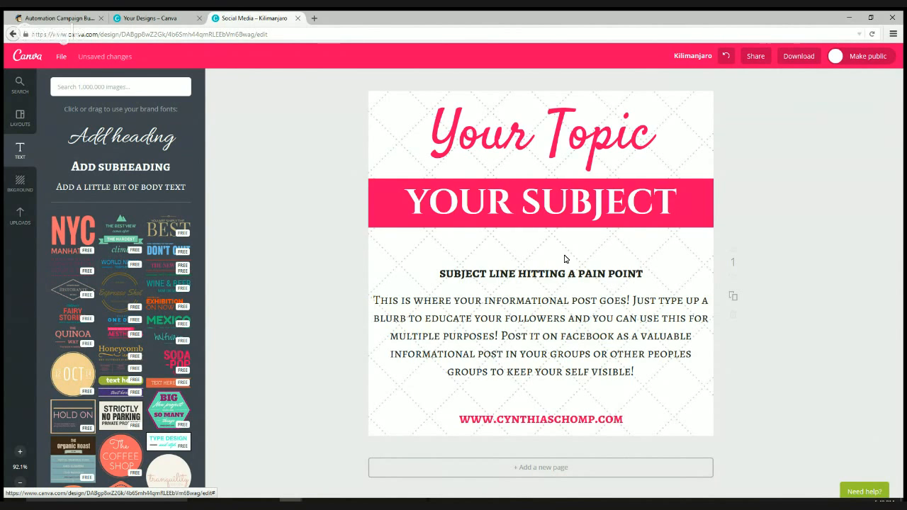
pyautogui.moveTo(564, 262); pyautogui.dragTo(564, 253)
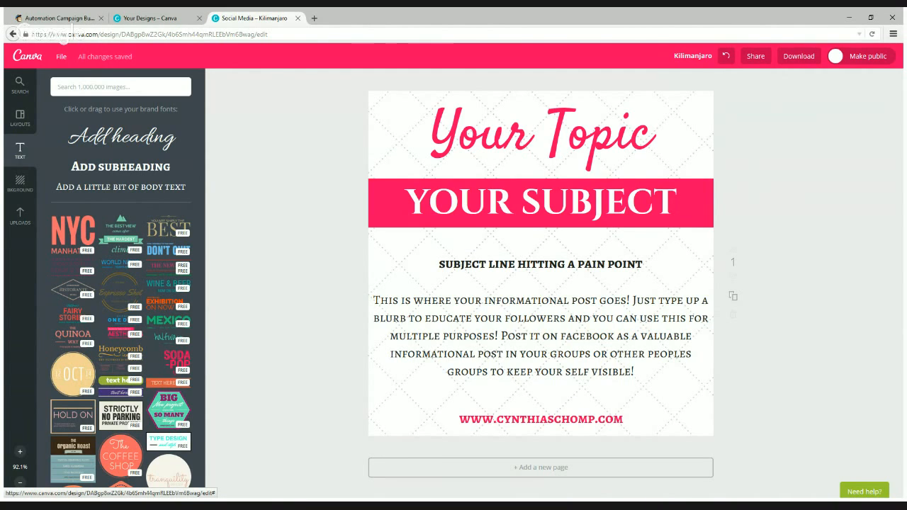
# - Once the Canva post shows all changes saved, return to the SEO Backlinks email design in MailChimp
pyautogui.moveTo(283, 484)
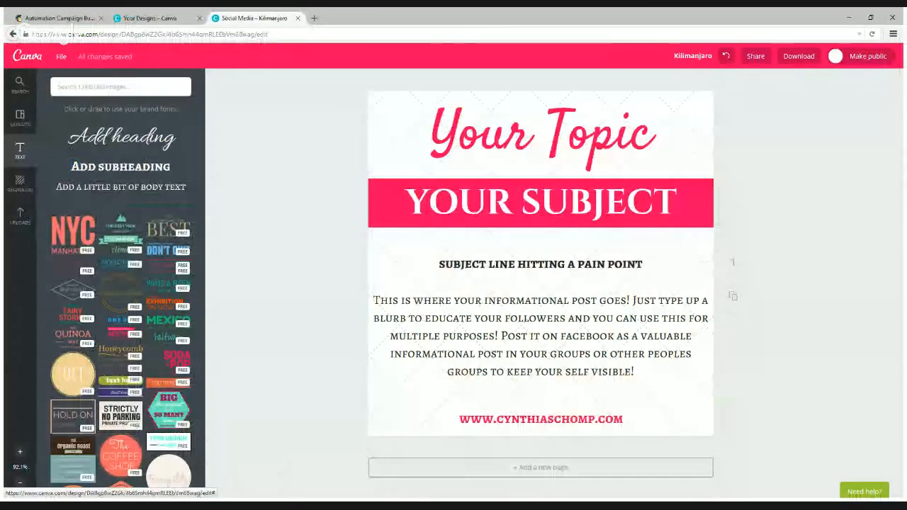
# - Save and close the email's text block and advance to the Scheduling / Segmentation step
pyautogui.click(59, 24)
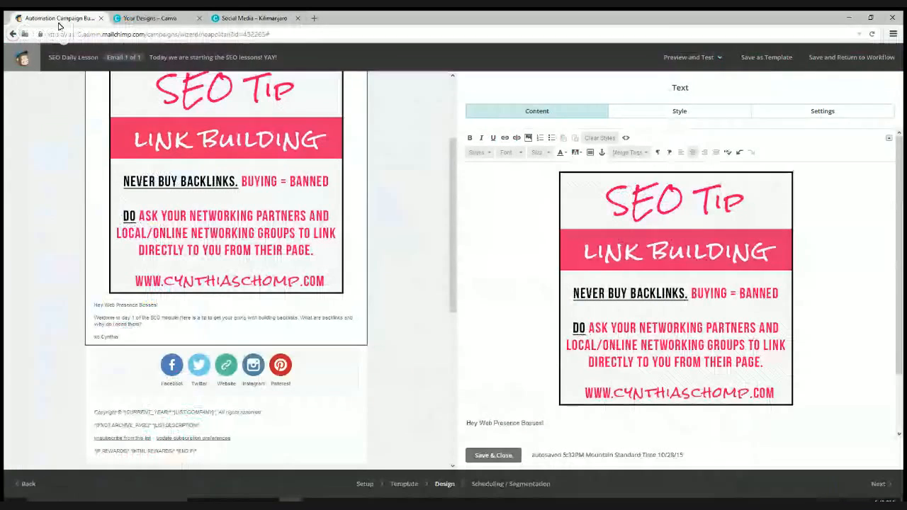
pyautogui.scroll(3, 400, 354)
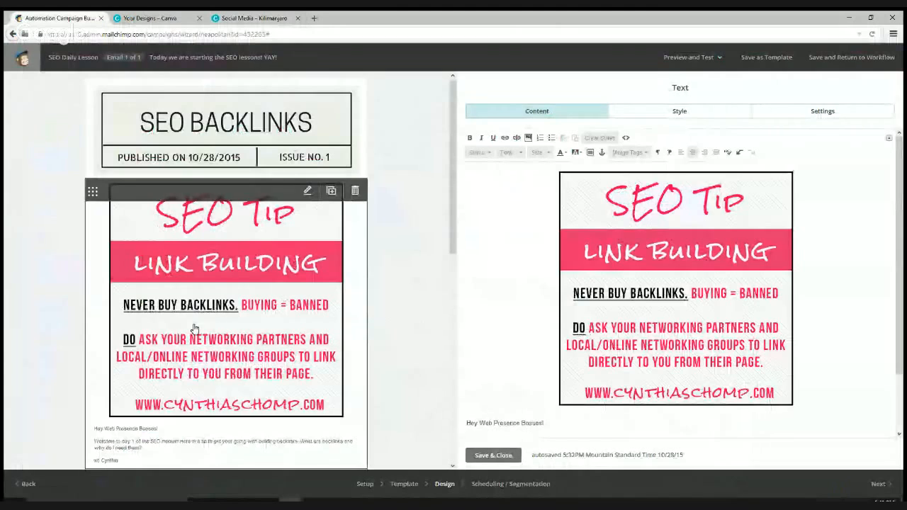
pyautogui.scroll(-2, 369, 362)
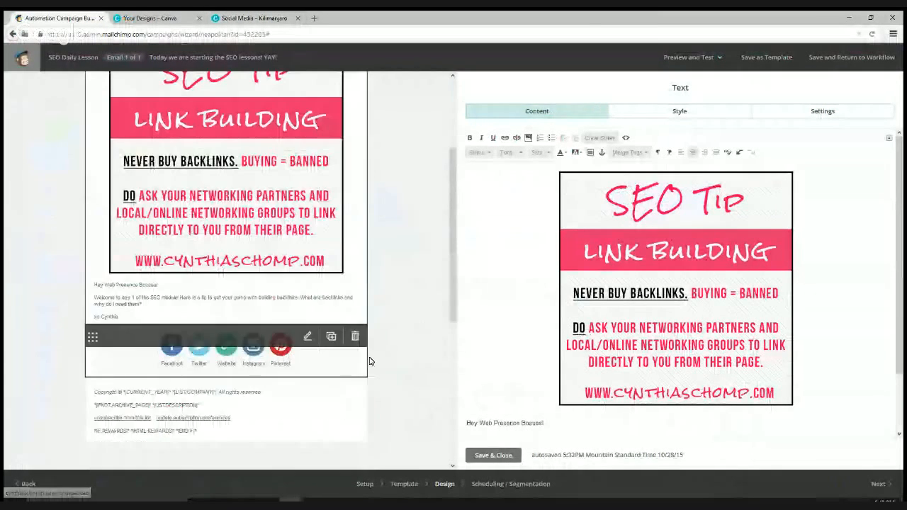
pyautogui.click(493, 457)
pyautogui.click(875, 484)
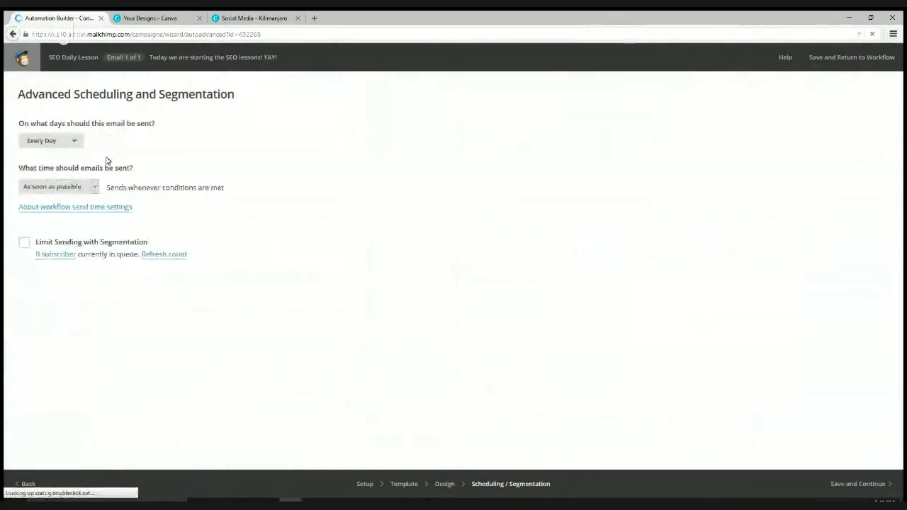
# - Keep Every Day sending, limited to 6:00 AM–9:00 AM Mountain Time, and save the schedule
pyautogui.click(75, 143)
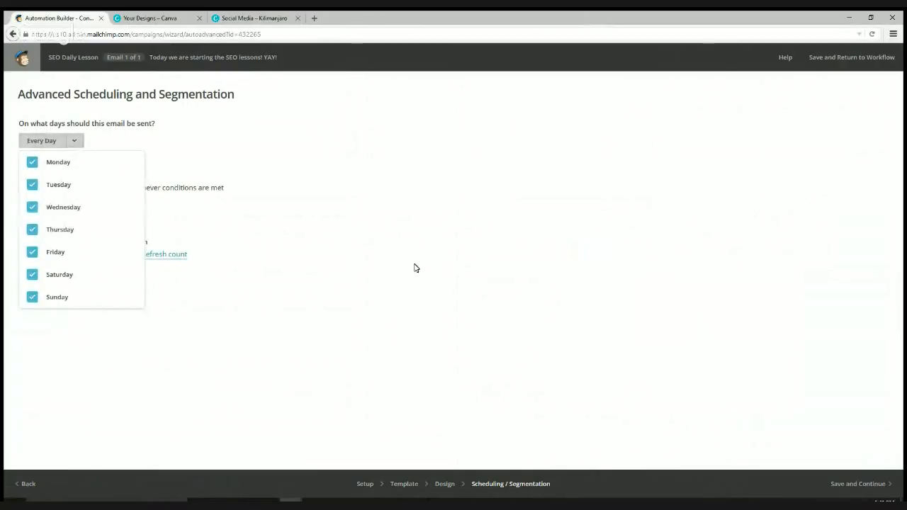
pyautogui.click(396, 328)
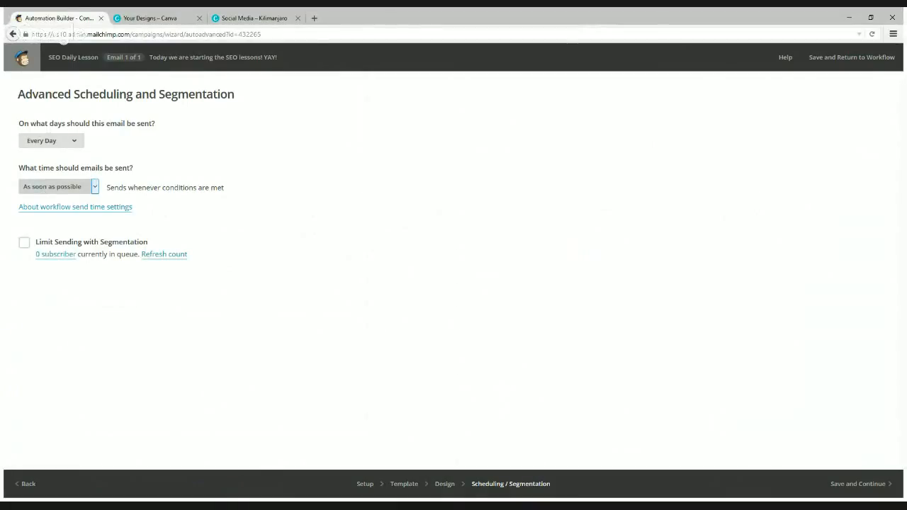
pyautogui.press('Down')
pyautogui.click(211, 187)
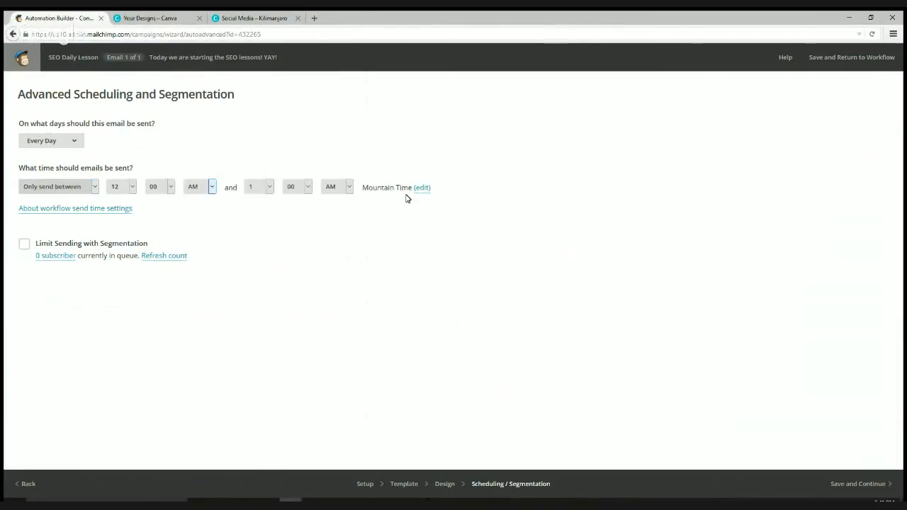
pyautogui.click(267, 186)
pyautogui.click(128, 186)
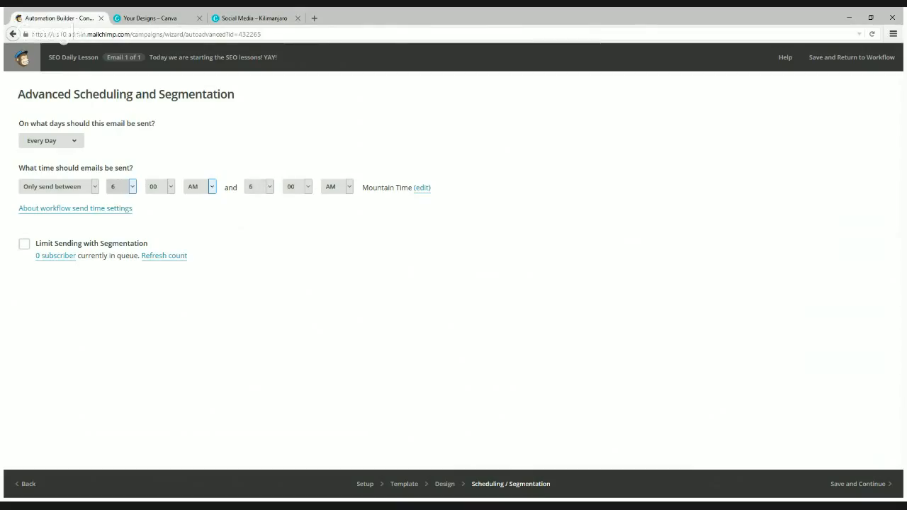
pyautogui.press('4')
pyautogui.click(139, 253)
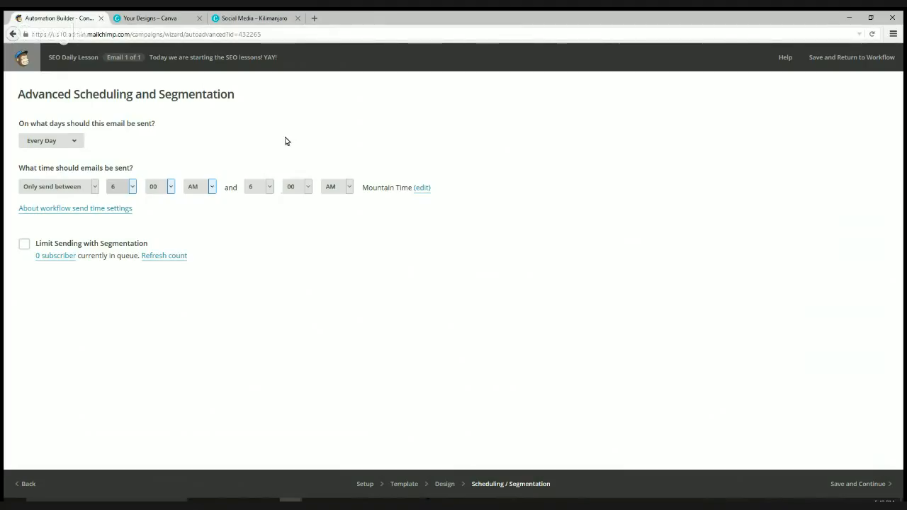
pyautogui.click(269, 188)
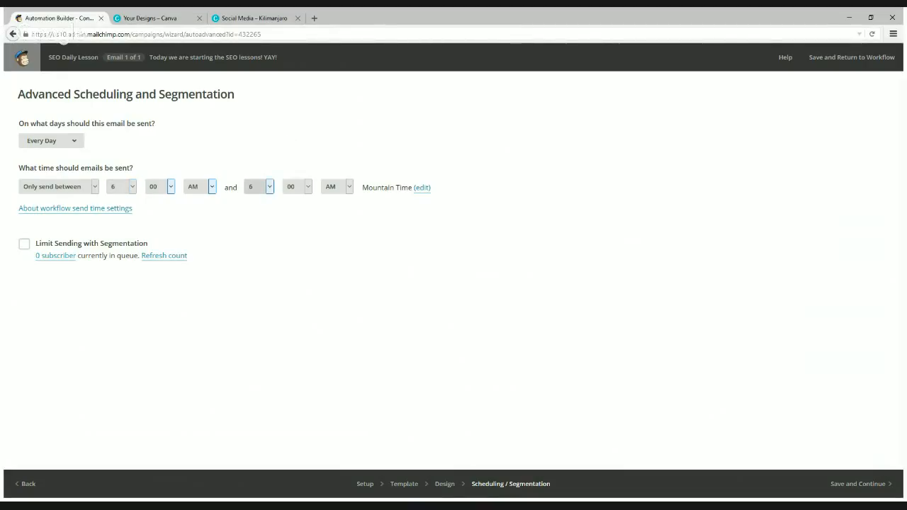
pyautogui.press('9')
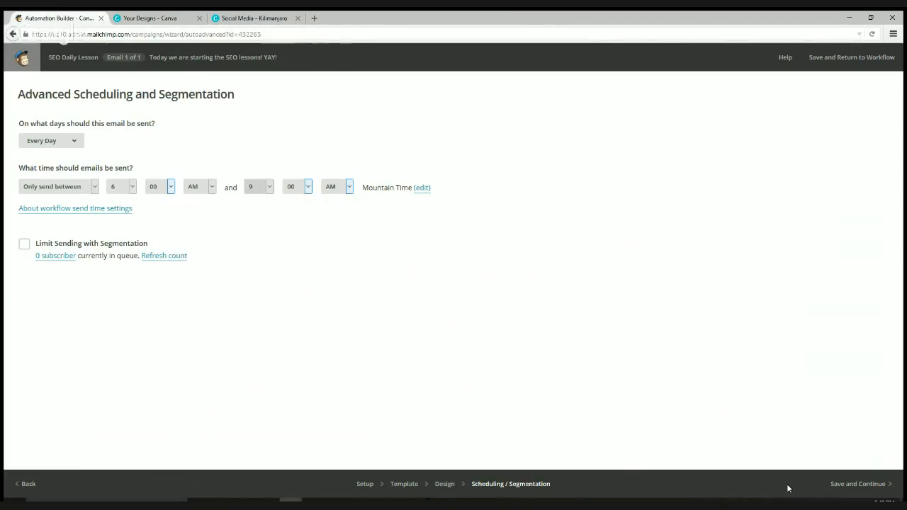
pyautogui.click(853, 484)
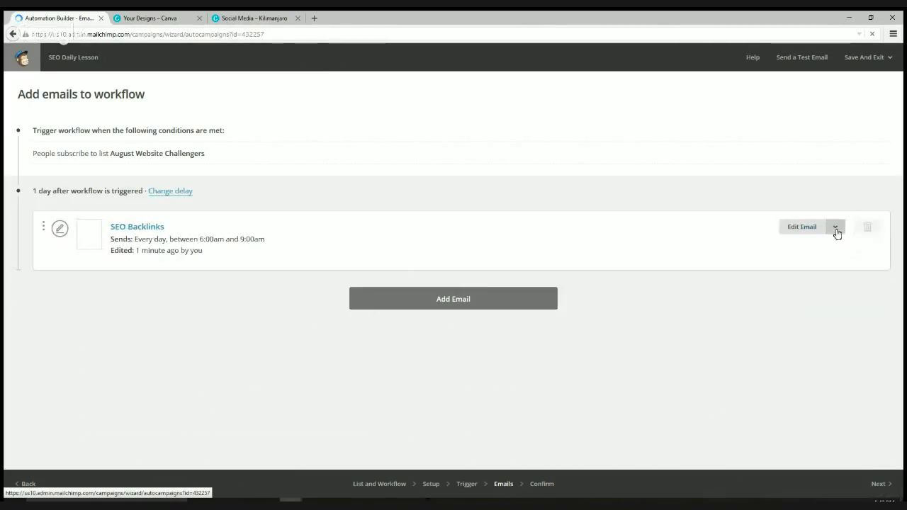
# - Replicate SEO Backlinks as SEO Backlinks (copy 01) and open the copy for editing
pyautogui.click(836, 228)
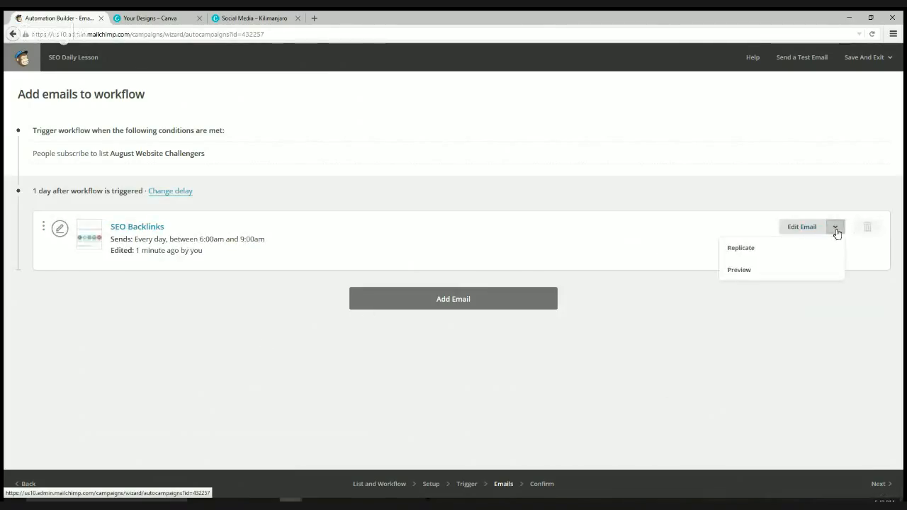
pyautogui.click(758, 255)
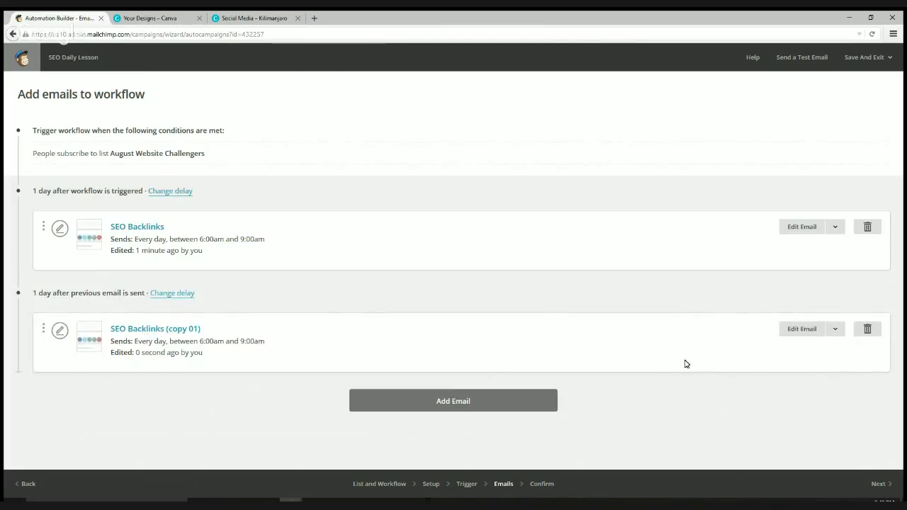
pyautogui.click(797, 331)
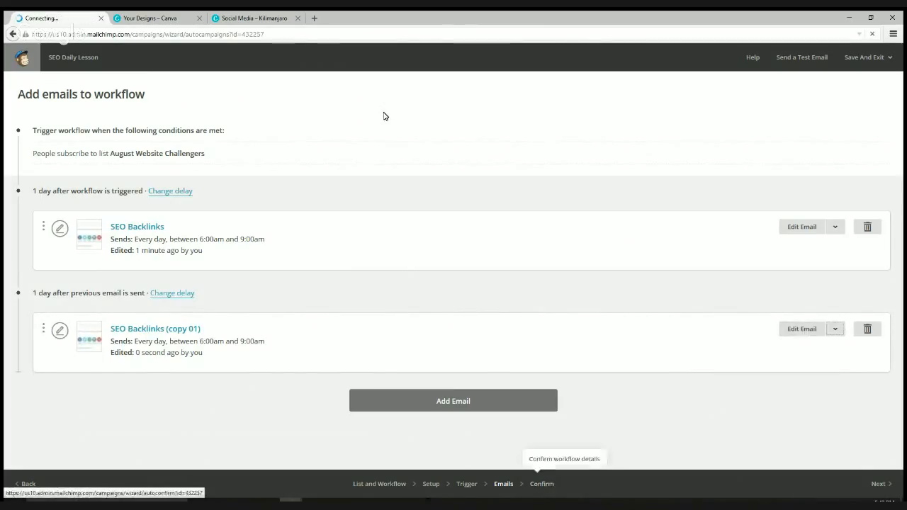
pyautogui.click(255, 18)
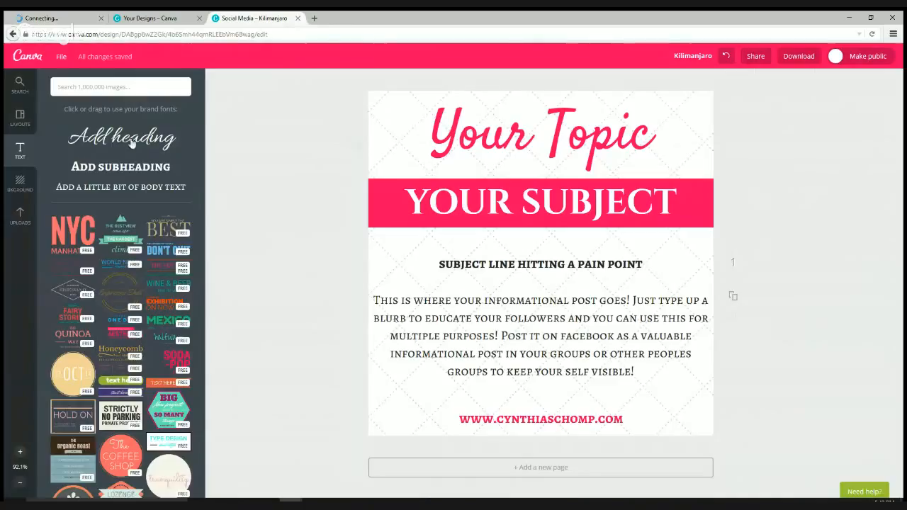
# - Look over the Canva designs dashboard, then return to the SEO Backlinks (copy 01) setup page
pyautogui.click(142, 19)
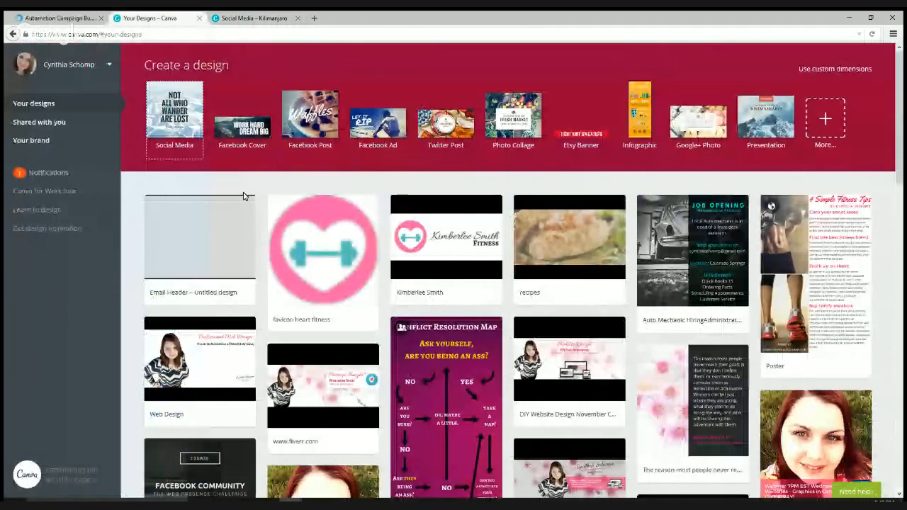
pyautogui.click(312, 227)
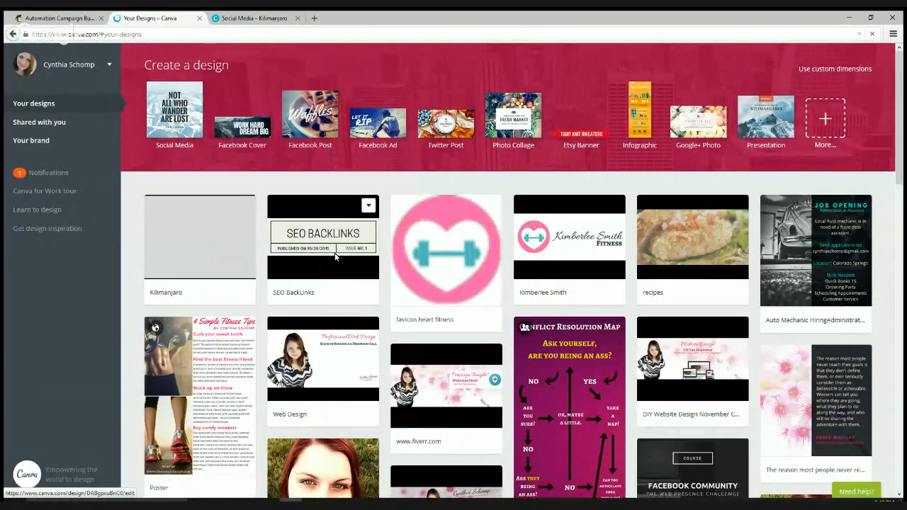
pyautogui.click(78, 19)
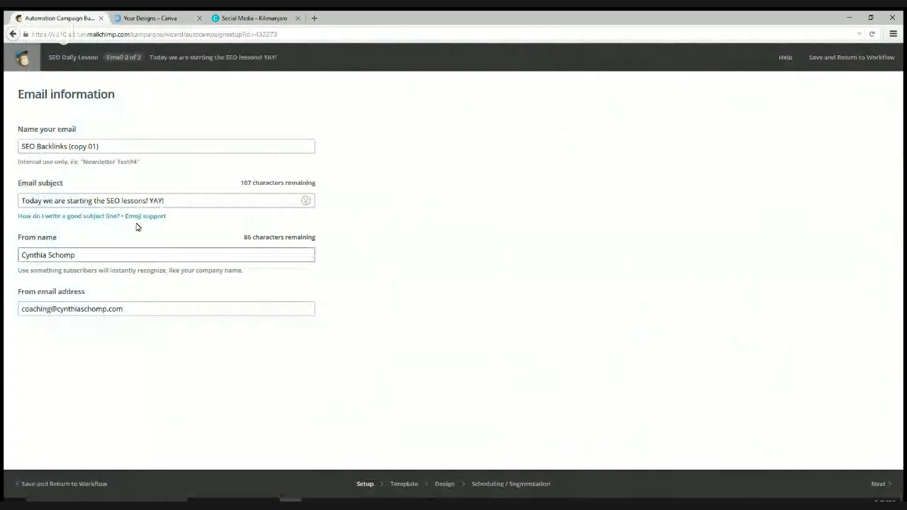
pyautogui.click(149, 19)
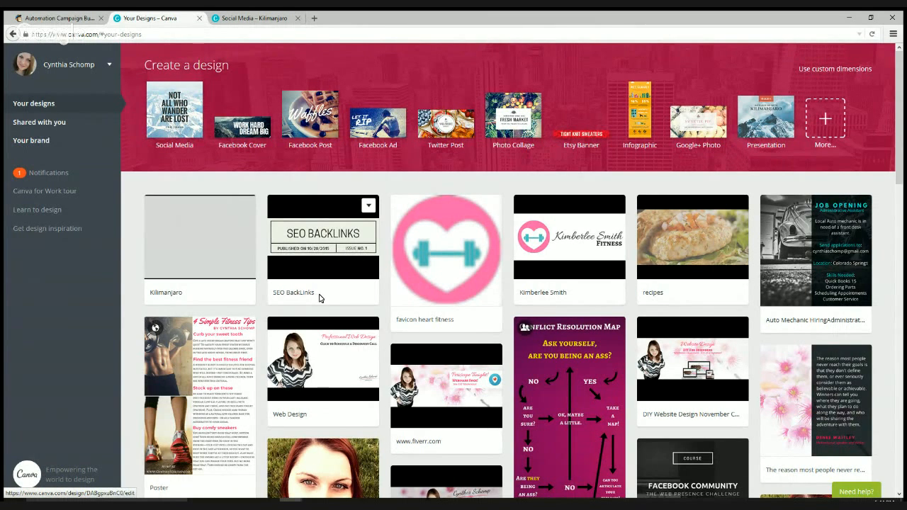
pyautogui.click(72, 14)
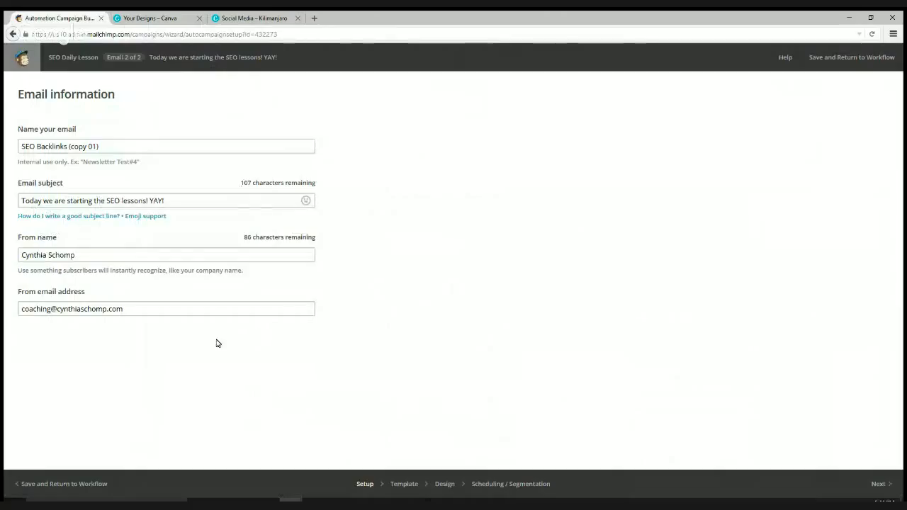
pyautogui.click(878, 484)
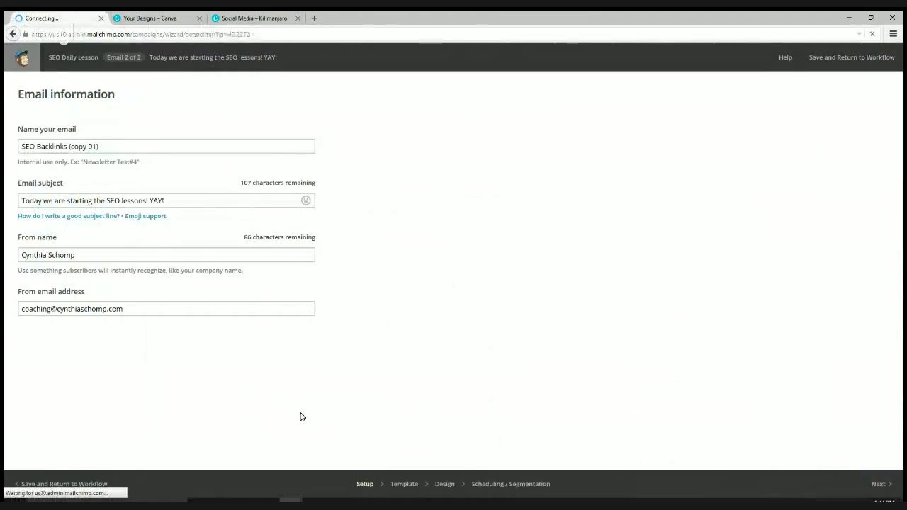
pyautogui.click(364, 486)
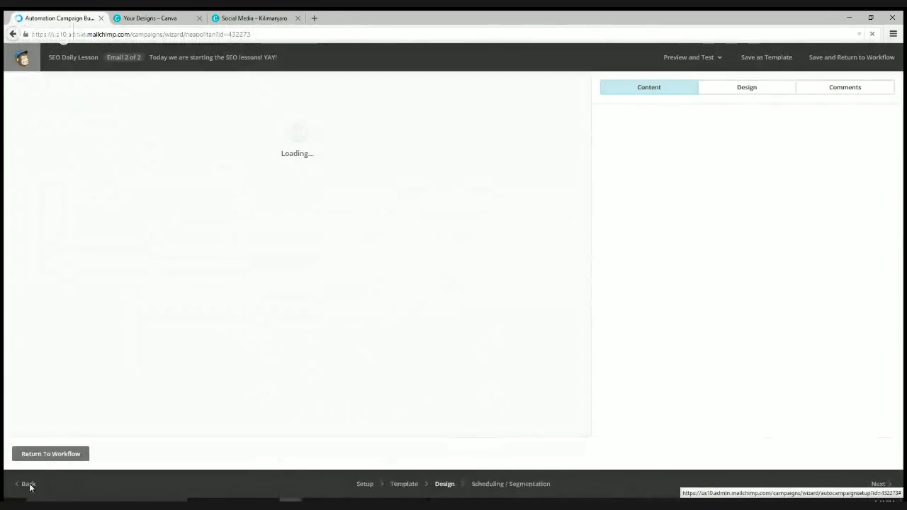
pyautogui.click(29, 487)
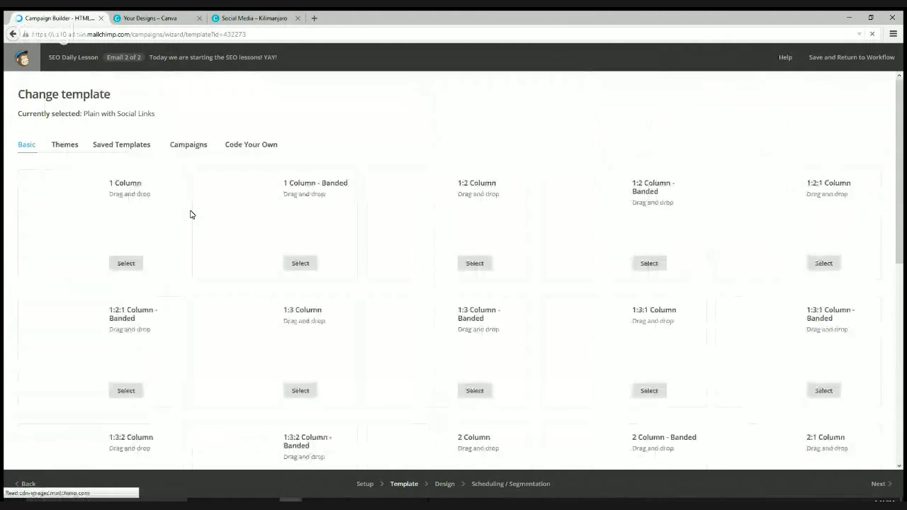
pyautogui.click(134, 145)
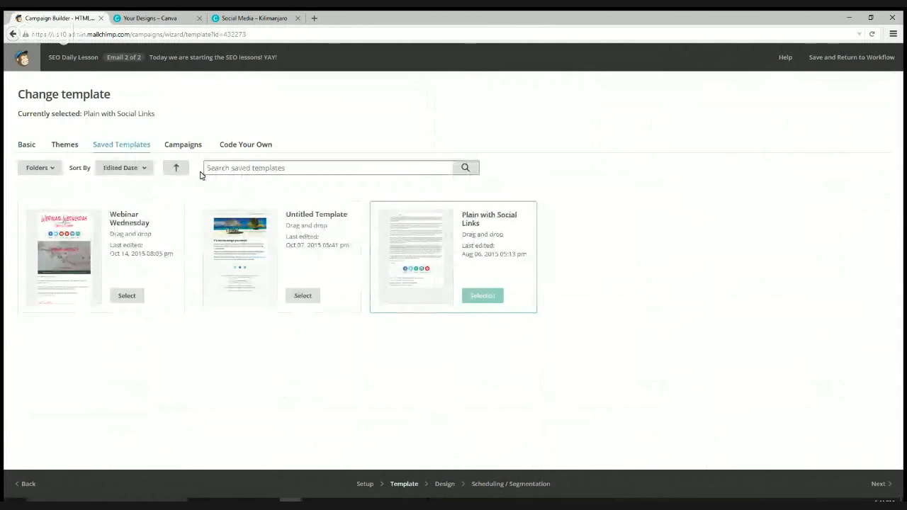
pyautogui.click(28, 484)
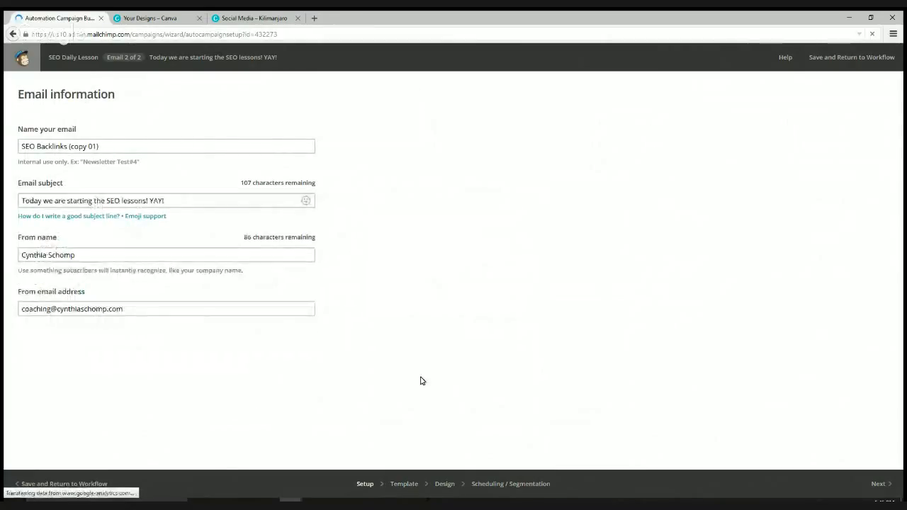
# - Retype the subject as 'Day 2 of getting your backlinks!', dropping YAY, and begin adding 'Talk to clients'
pyautogui.click(149, 200)
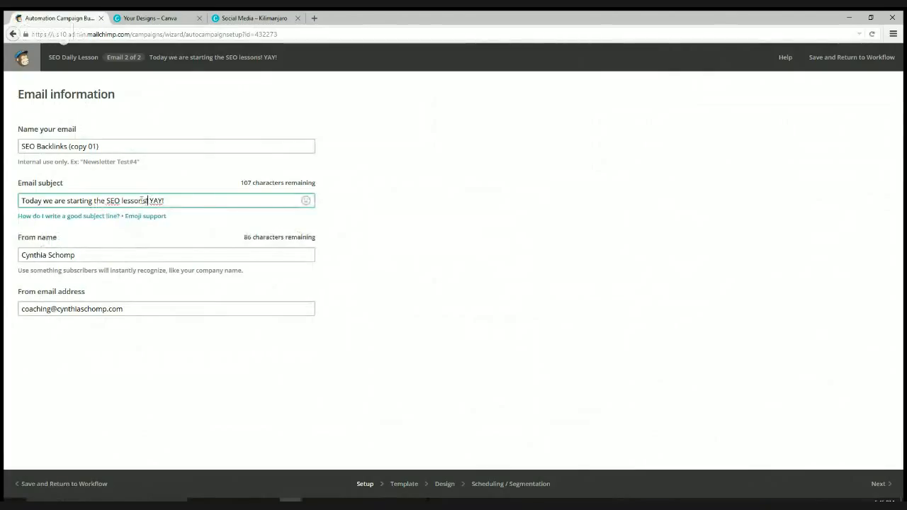
pyautogui.moveTo(146, 201); pyautogui.dragTo(18, 211)
pyautogui.write('Day 2')
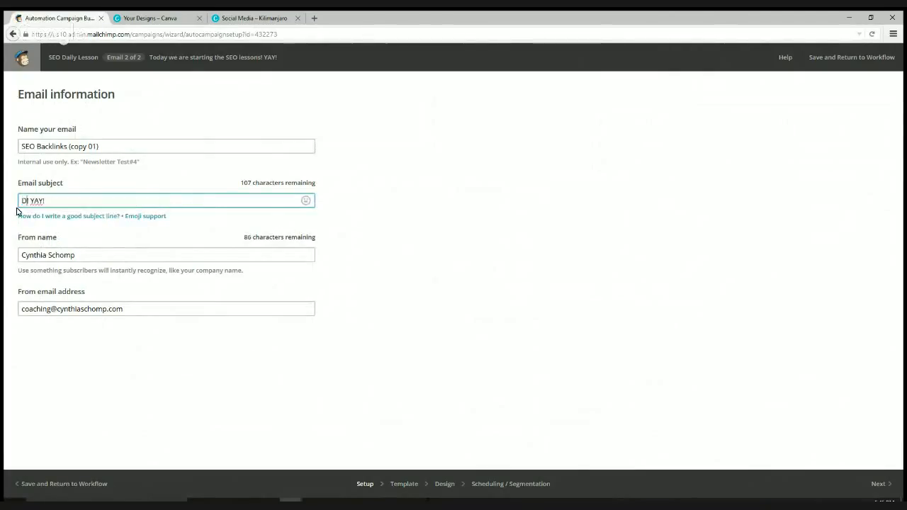
pyautogui.write(' of')
pyautogui.write(' getting your bad')
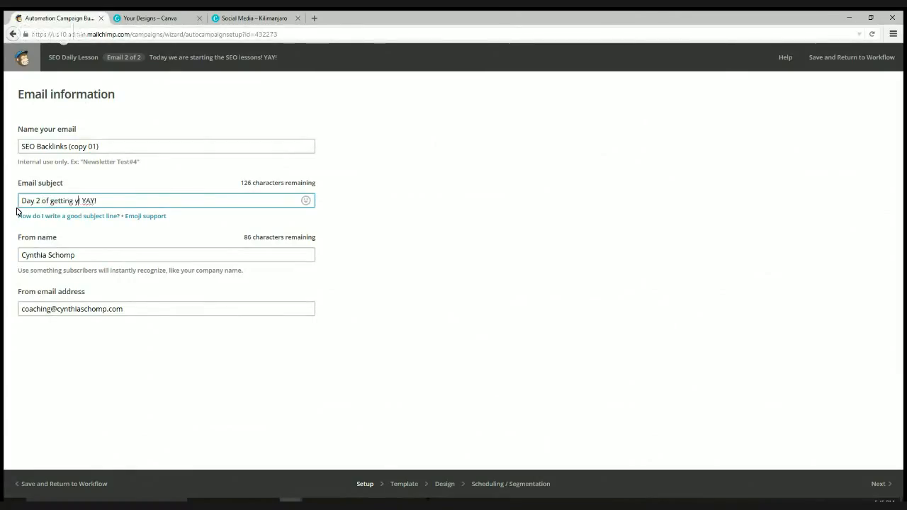
pyautogui.write('klinks!')
pyautogui.moveTo(129, 198); pyautogui.dragTo(267, 222)
pyautogui.press('BackSpace')
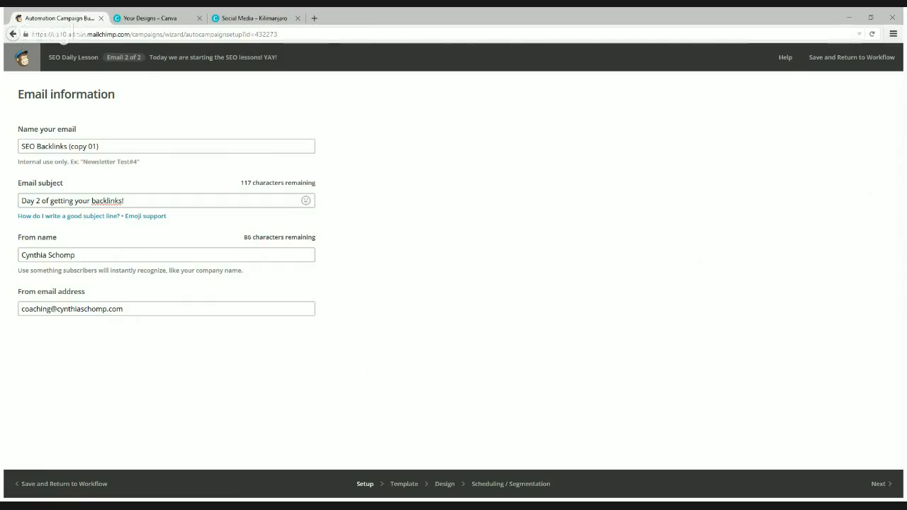
pyautogui.click(168, 203)
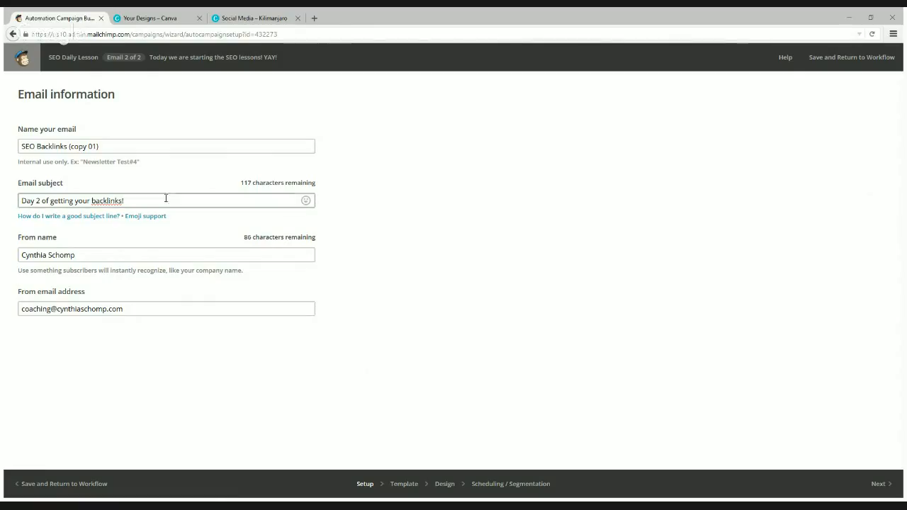
pyautogui.write('Talk to clients :)')
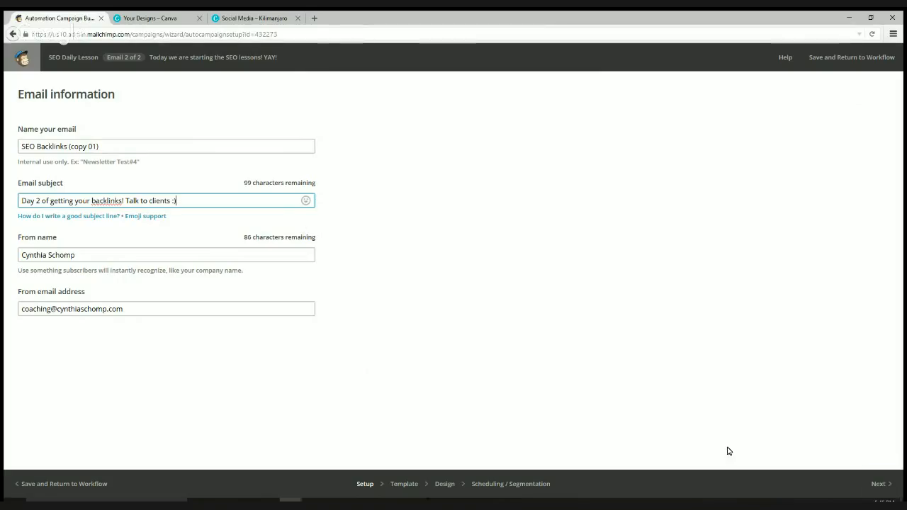
# - Advance the Day 2 email from its setup details to the Template step
pyautogui.click(877, 484)
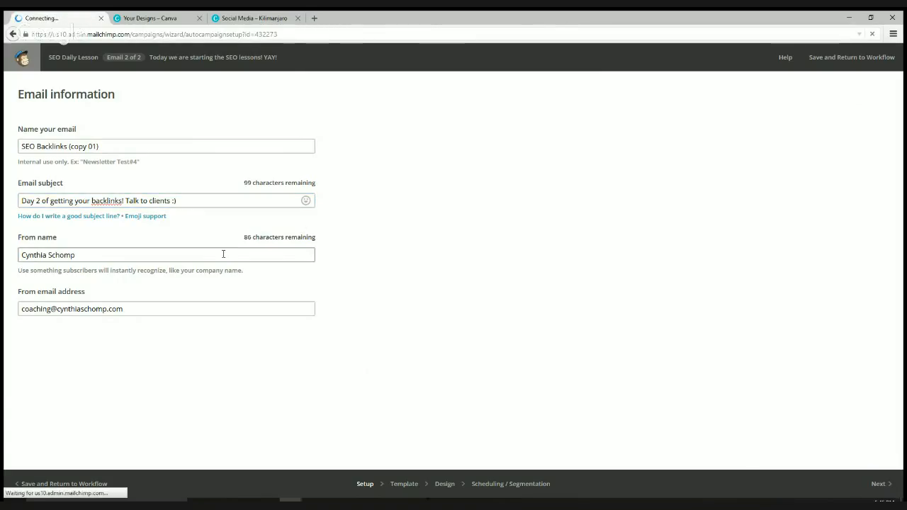
pyautogui.moveTo(40, 146); pyautogui.dragTo(152, 150)
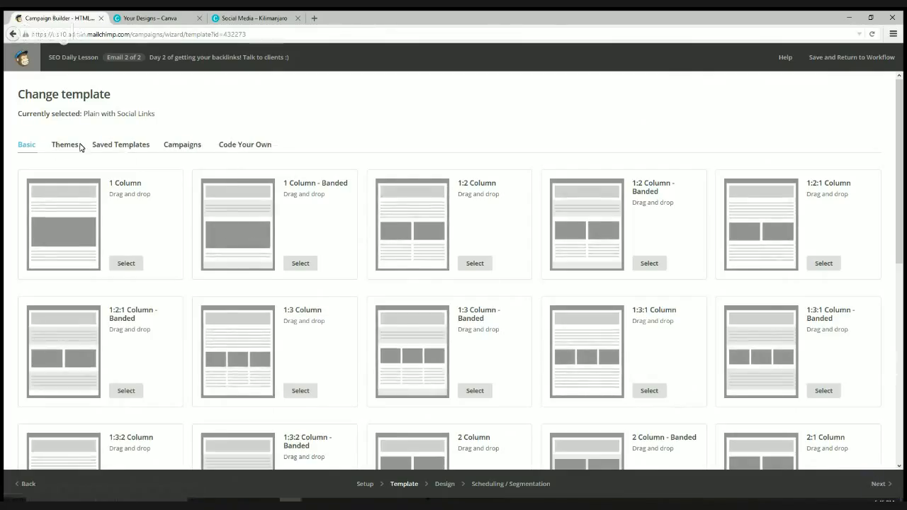
# - Choose the saved Plain with Social Links template and continue to the Design step
pyautogui.click(102, 147)
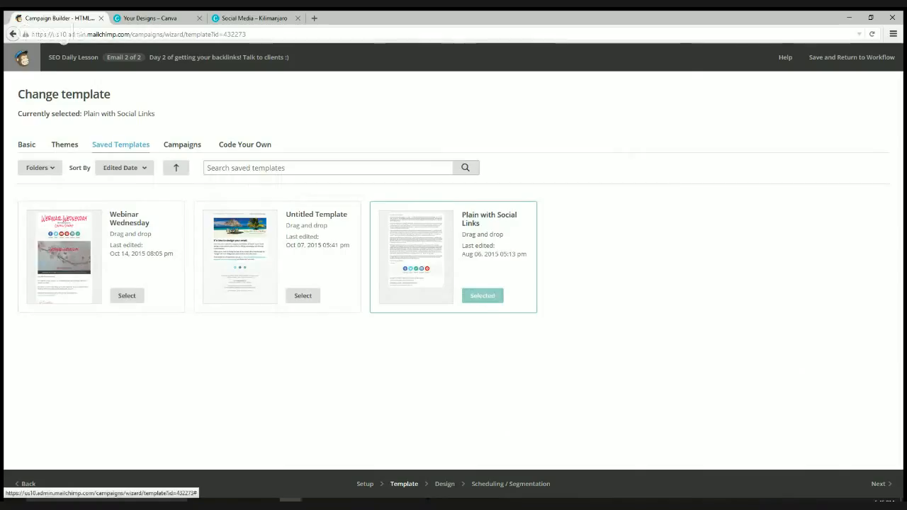
pyautogui.click(878, 496)
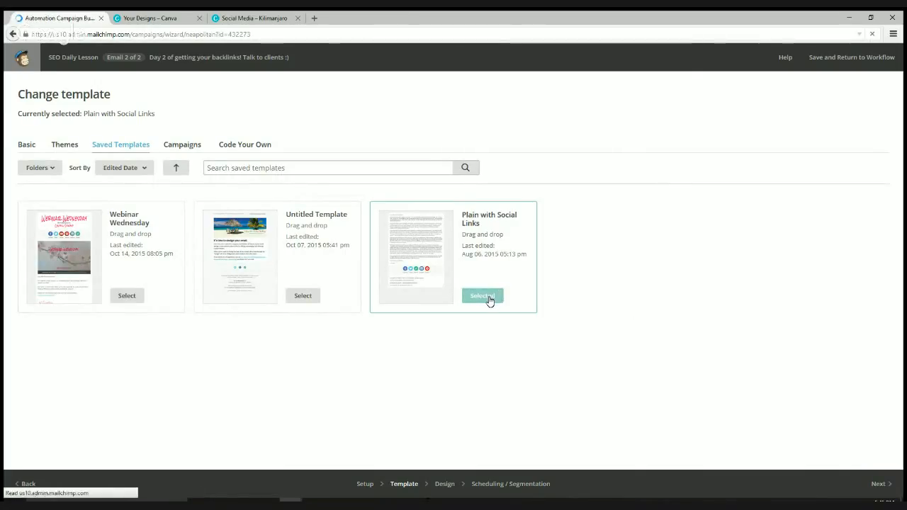
pyautogui.click(879, 484)
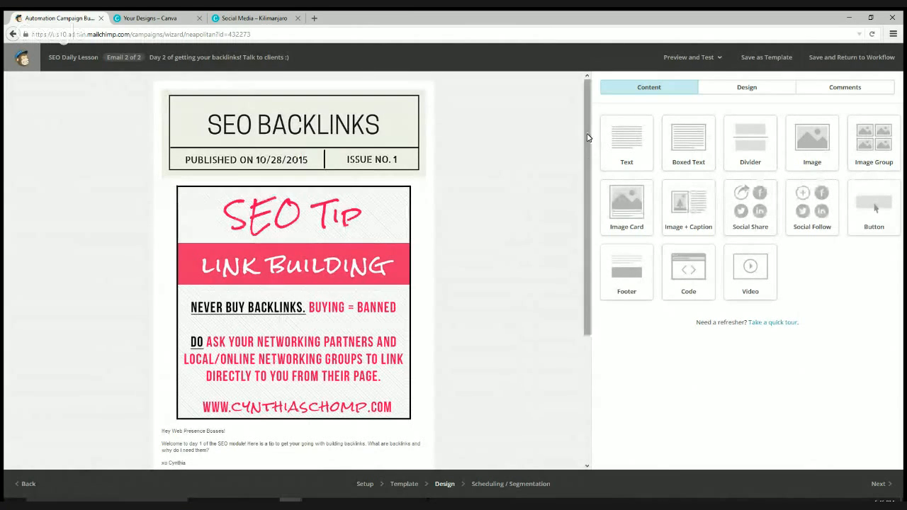
# - Open the Day 2 email's block with the Link Building tip image and greeting for editing
pyautogui.moveTo(588, 134)
pyautogui.mouseDown()
pyautogui.moveTo(581, 274)
pyautogui.moveTo(587, 127)
pyautogui.mouseUp()
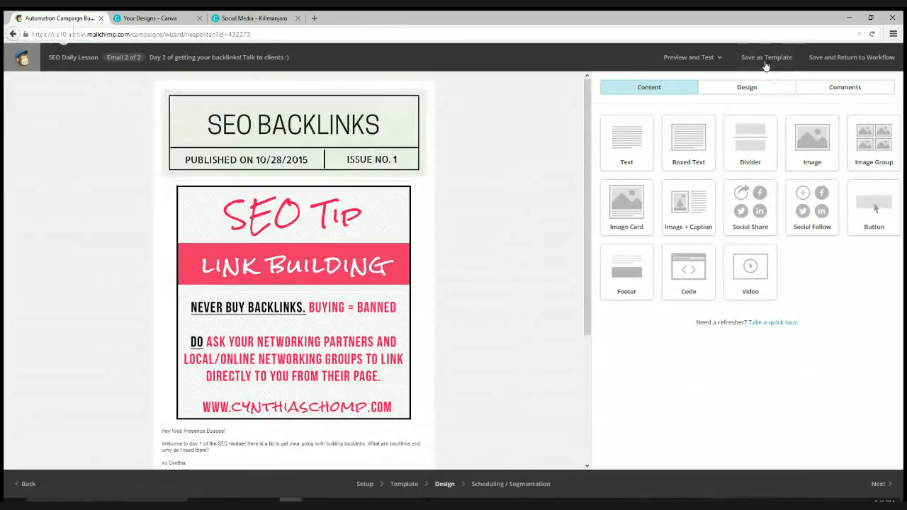
pyautogui.scroll(-1, 588, 184)
pyautogui.scroll(1, 289, 277)
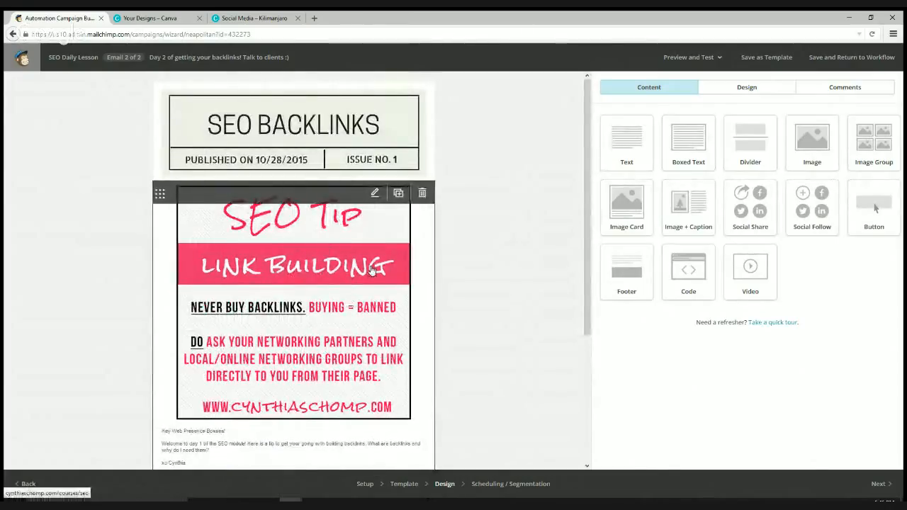
pyautogui.scroll(-1, 372, 269)
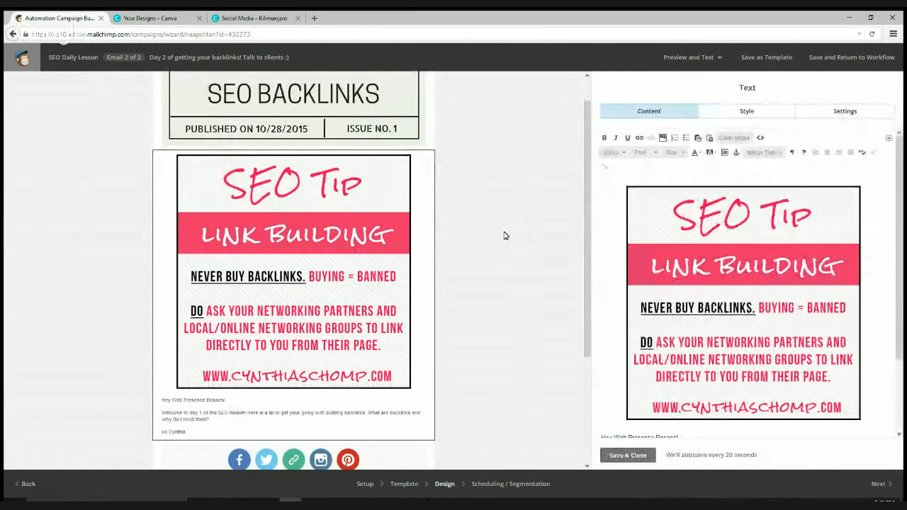
# - Delete the old SEO Tip image and open File Manager to insert a replacement image
pyautogui.click(761, 303)
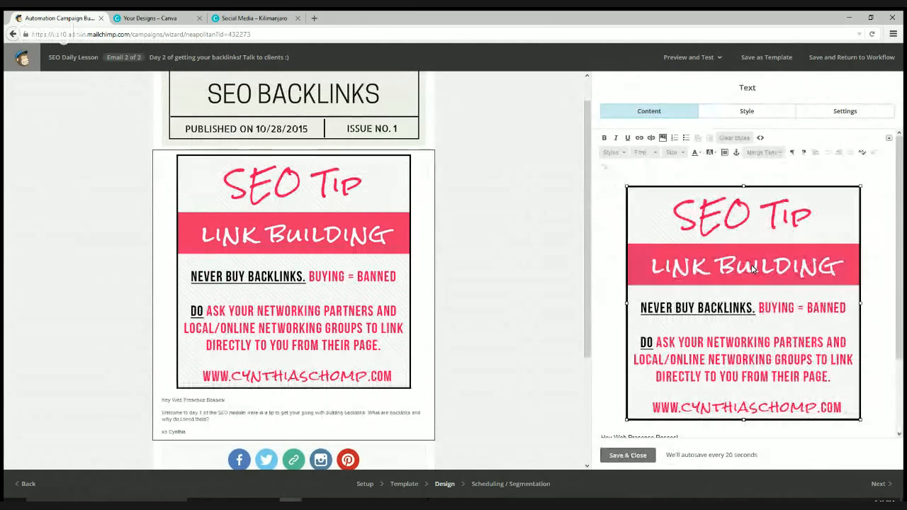
pyautogui.press('Delete')
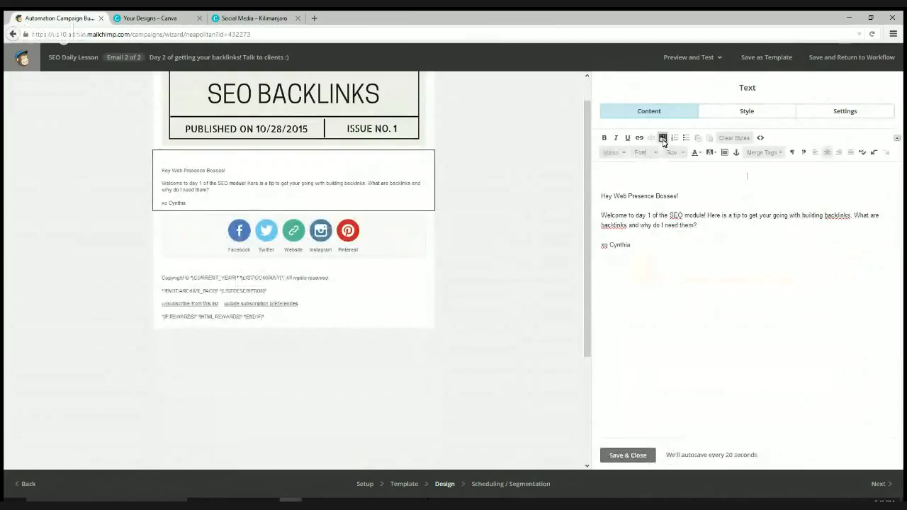
pyautogui.click(663, 138)
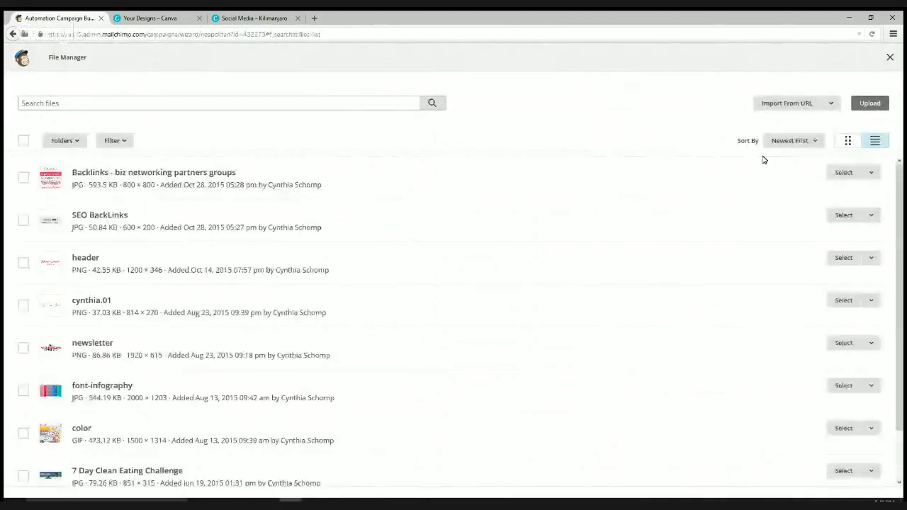
# - Upload the 'Backlinks - clients' image from the SEO Posts folder into the File Manager
pyautogui.click(872, 105)
pyautogui.click(871, 104)
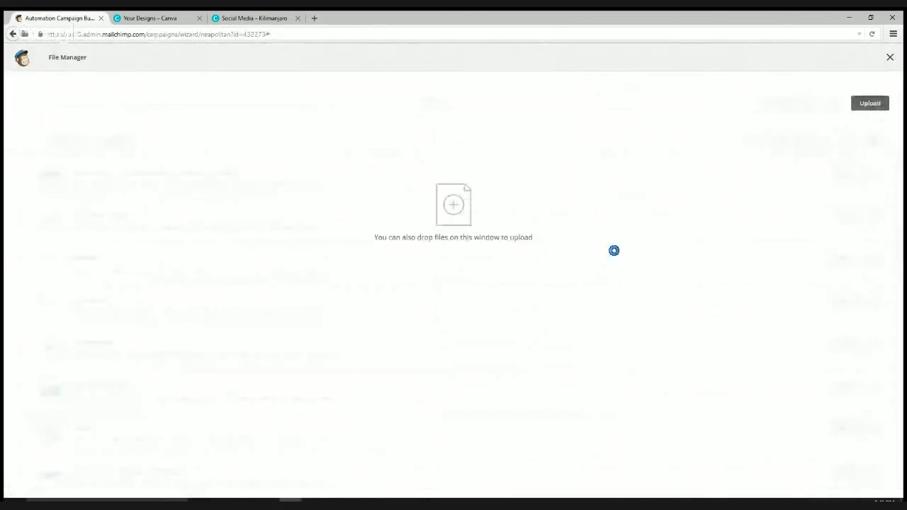
pyautogui.click(165, 89)
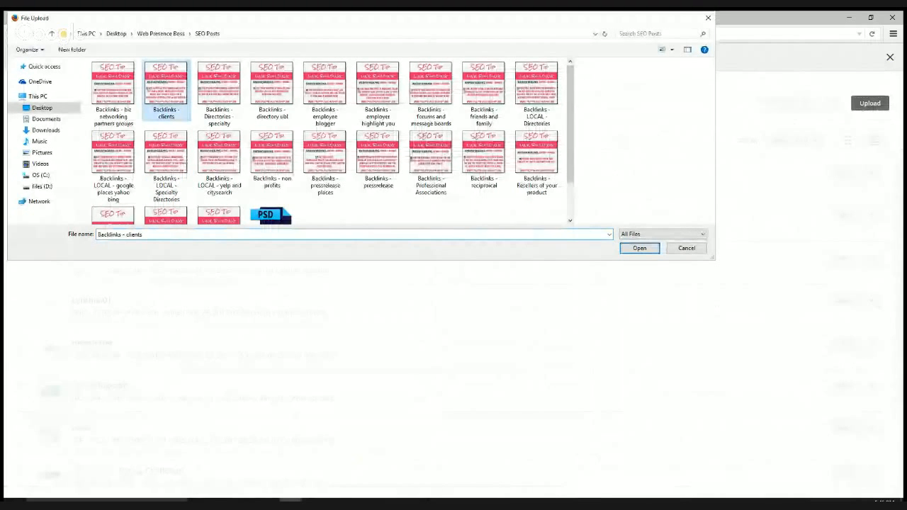
pyautogui.click(646, 250)
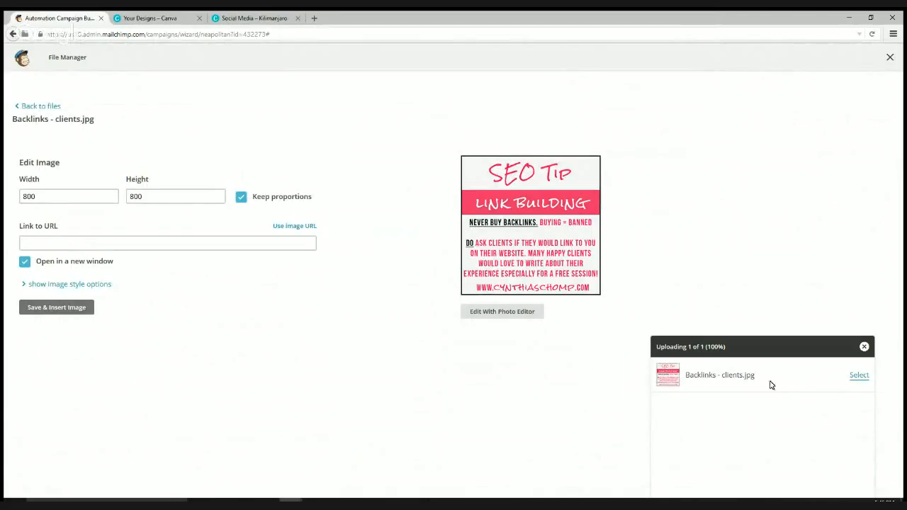
# - Resize the Backlinks - clients image to 500 × 500, link it to the site's course page, and insert it
pyautogui.click(85, 195)
pyautogui.moveTo(85, 195); pyautogui.dragTo(11, 198)
pyautogui.write('500')
pyautogui.press('Tab')
pyautogui.write('500')
pyautogui.click(104, 241)
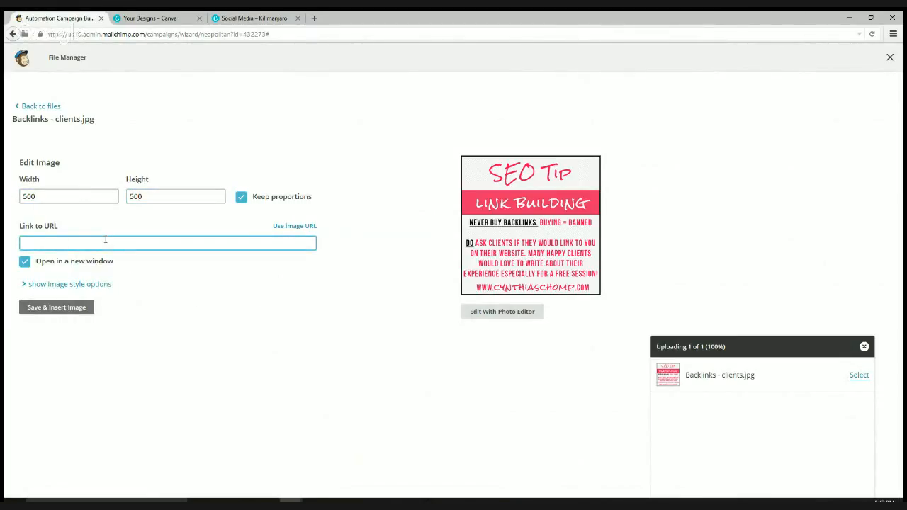
pyautogui.write('http://cynthiaschomp.com/courses/seo')
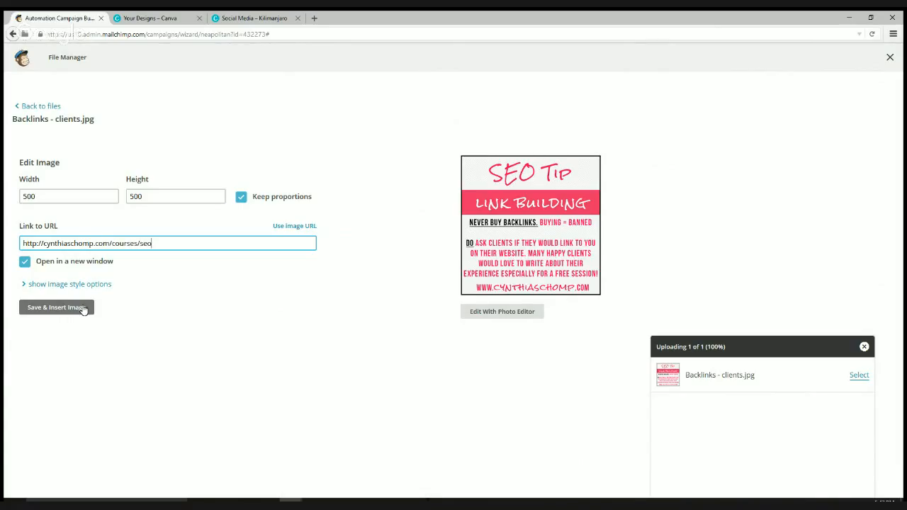
pyautogui.click(56, 308)
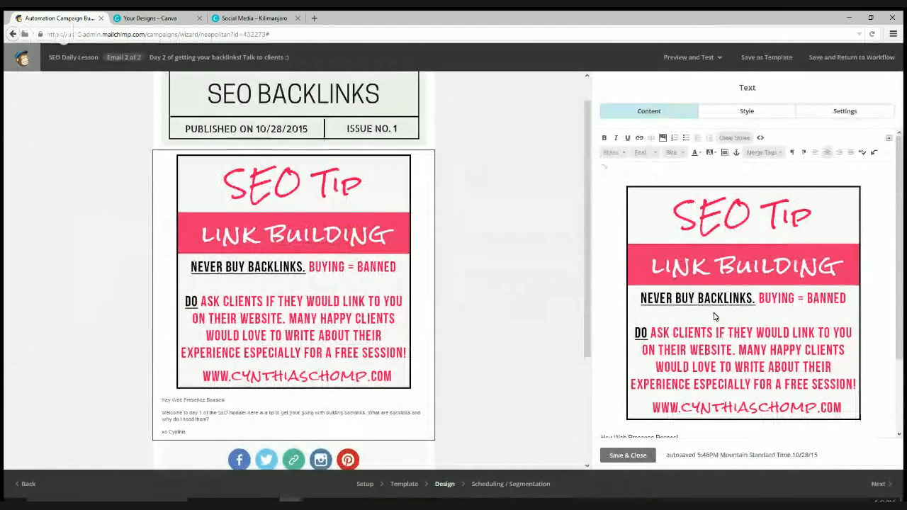
# - Change the greeting to day 2, swap the tip for the brainstorm-happy-clients sentence, and save the block
pyautogui.scroll(-3, 790, 384)
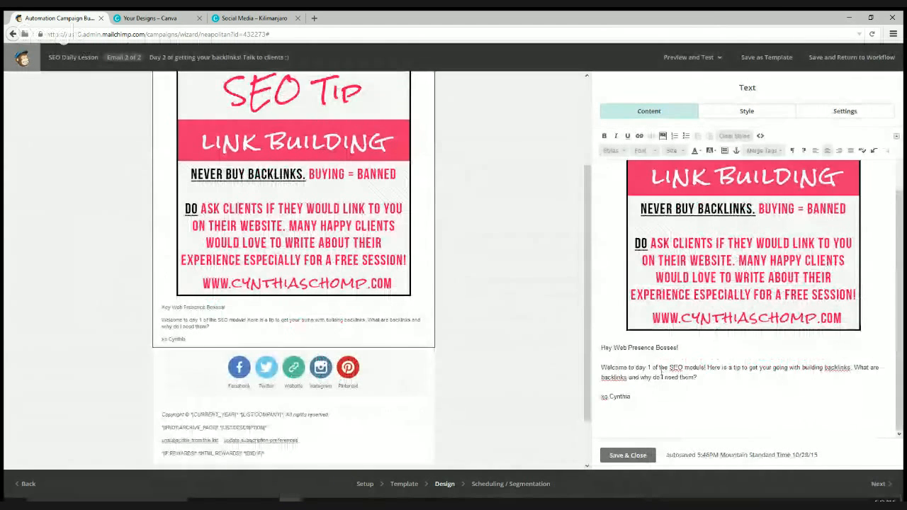
pyautogui.write('2')
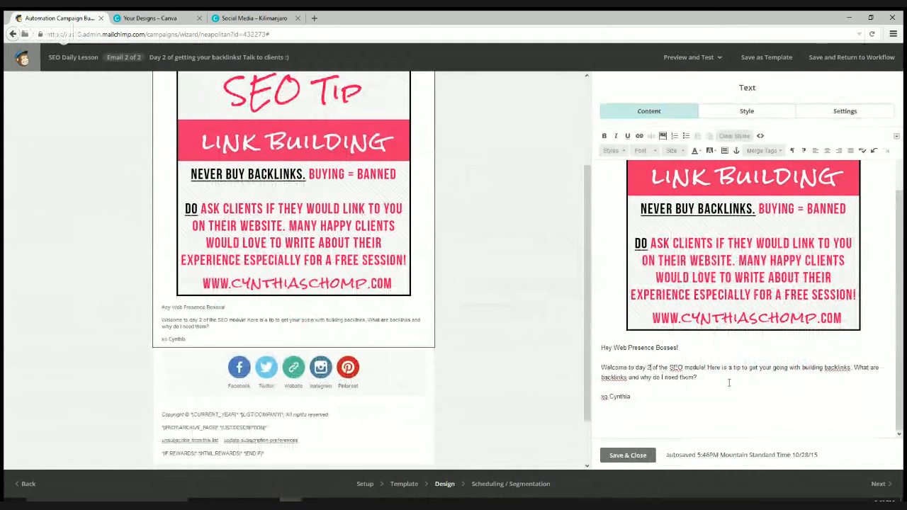
pyautogui.moveTo(707, 367); pyautogui.dragTo(717, 377)
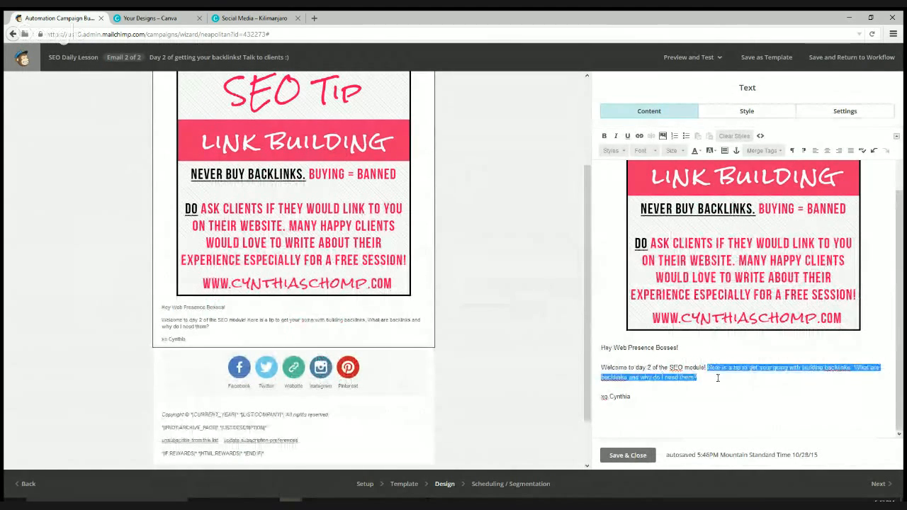
pyautogui.write("Let's brainstorm ")
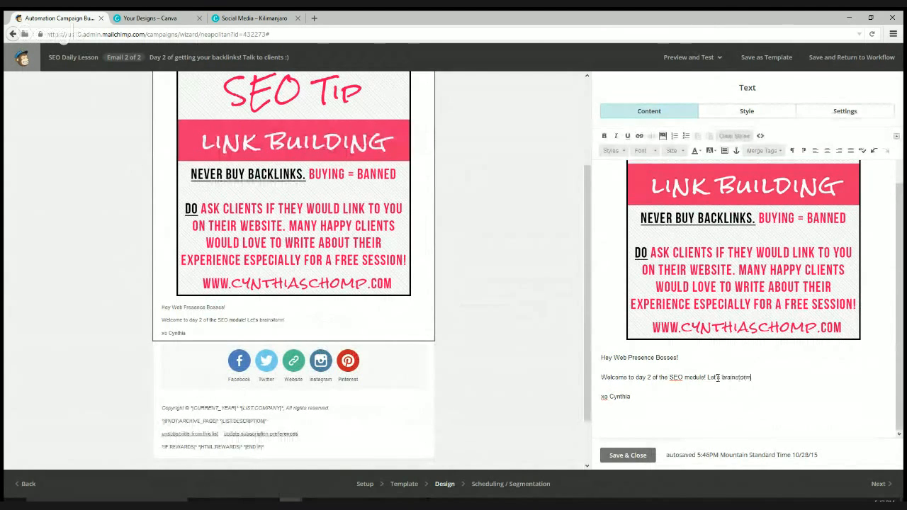
pyautogui.write('cl')
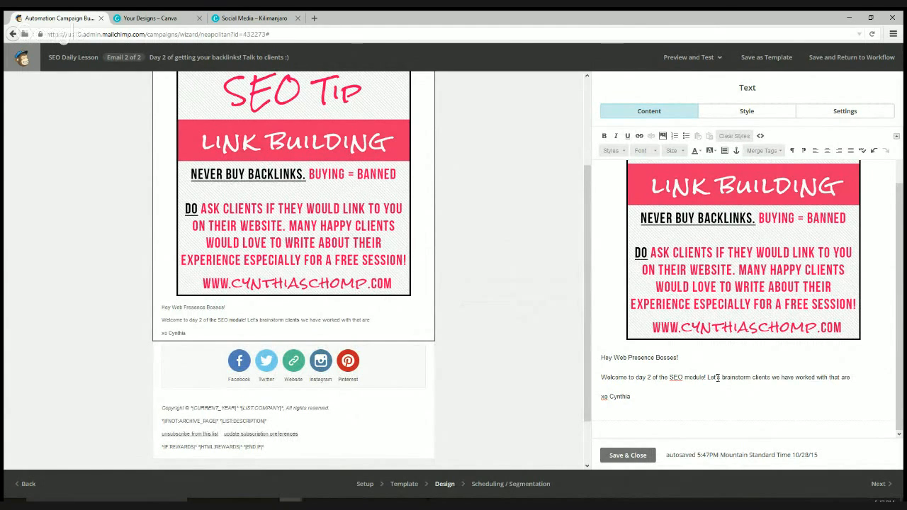
pyautogui.write('py and would love ')
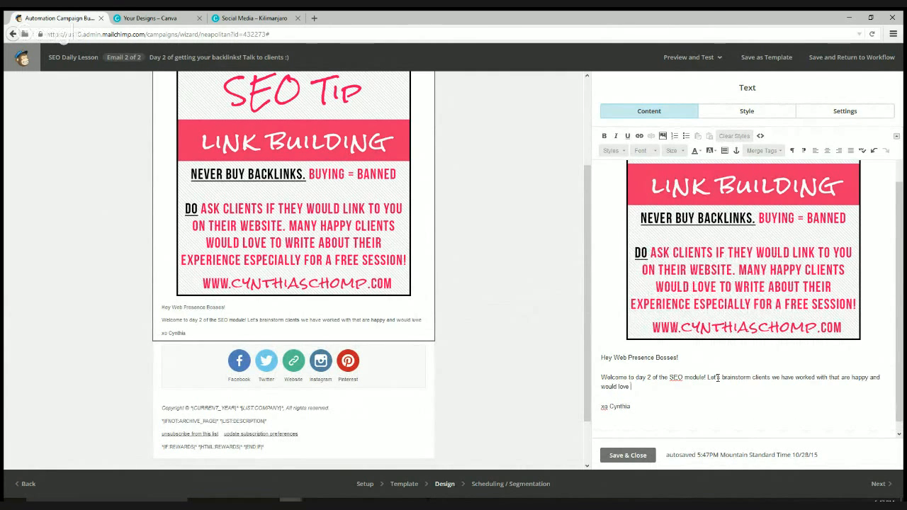
pyautogui.write('to feature you!')
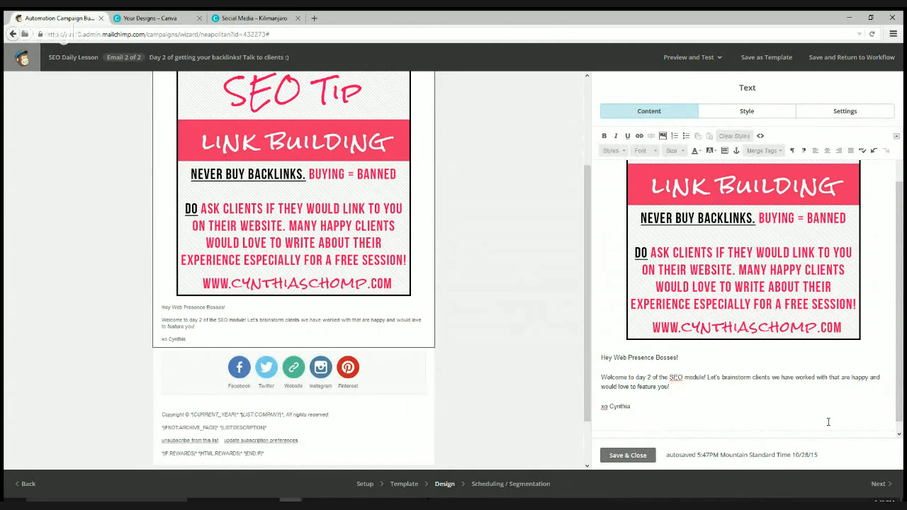
pyautogui.scroll(-1, 827, 422)
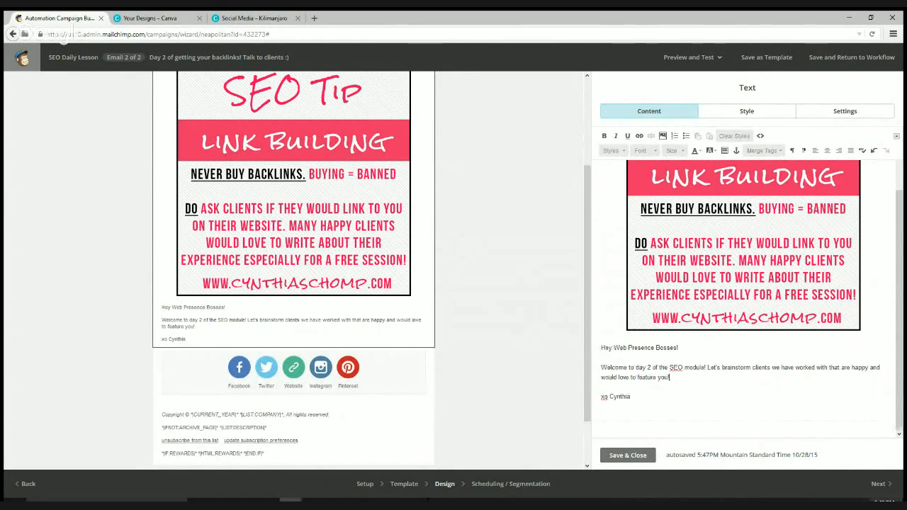
pyautogui.click(634, 457)
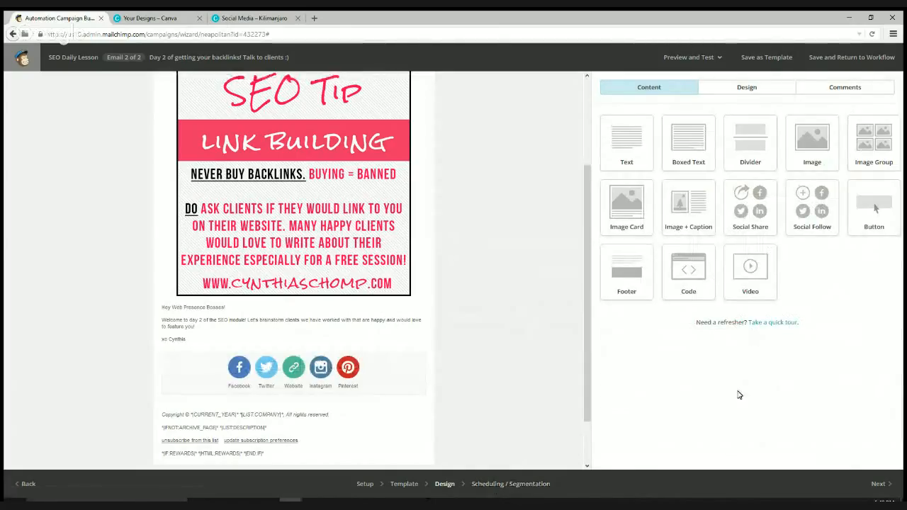
pyautogui.scroll(-2, 536, 378)
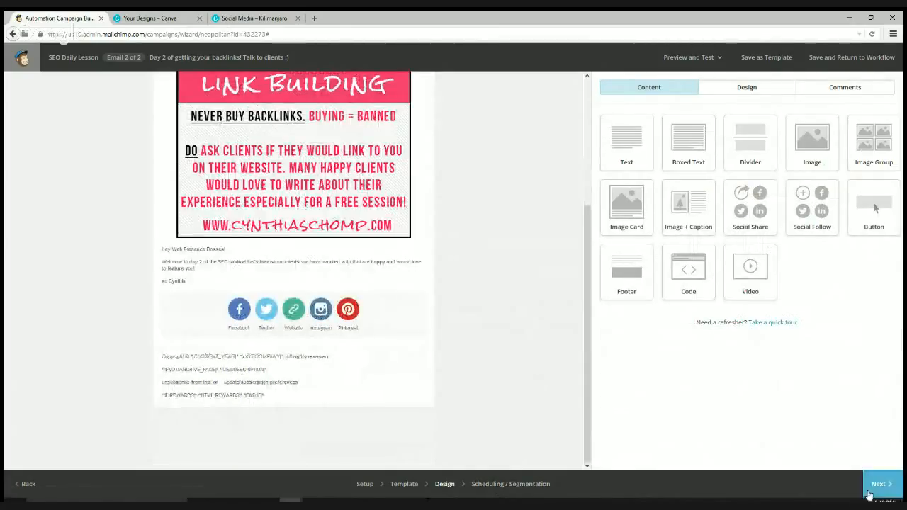
pyautogui.click(879, 486)
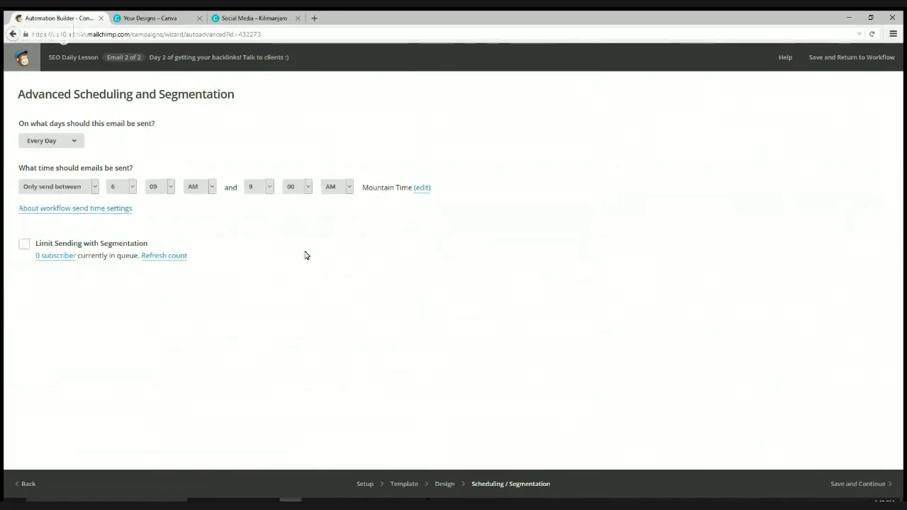
pyautogui.click(29, 485)
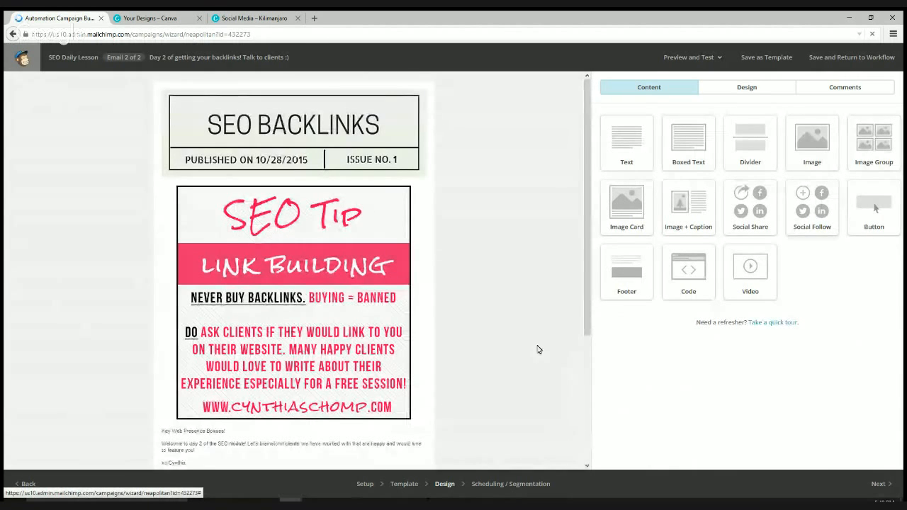
# - Add a YouTube service to the Social Follow block in place of the new Email entry, then open a new tab
pyautogui.scroll(-3, 380, 367)
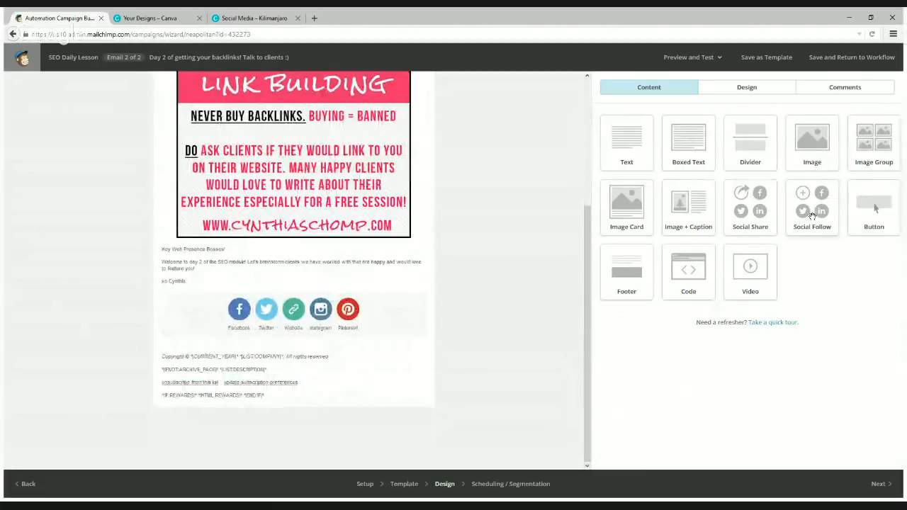
pyautogui.moveTo(241, 320)
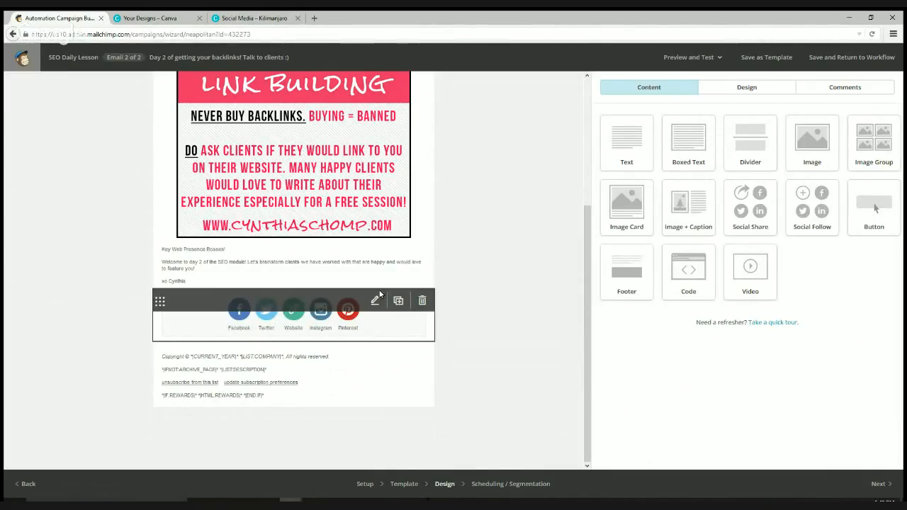
pyautogui.click(412, 325)
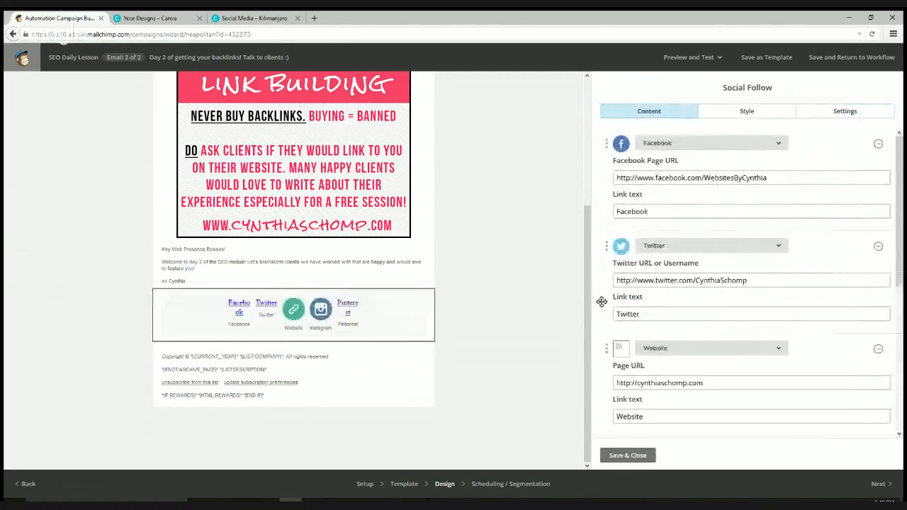
pyautogui.scroll(-2, 640, 367)
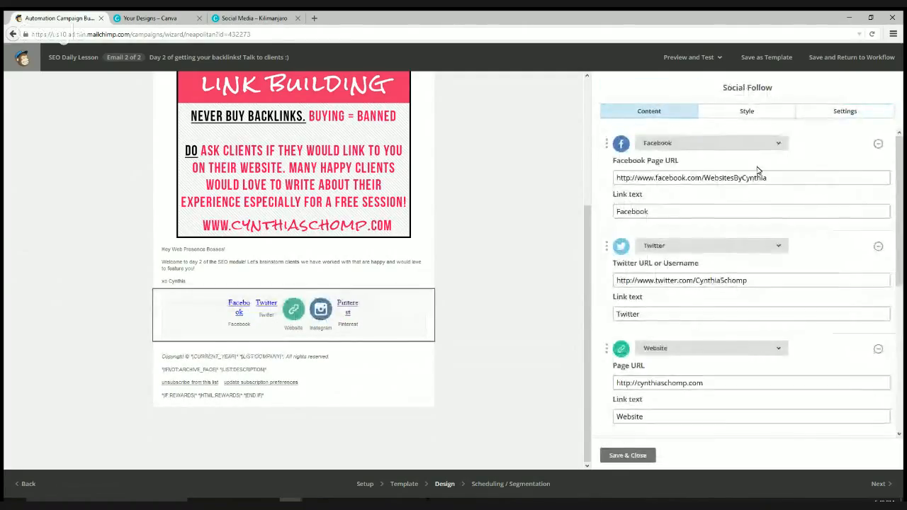
pyautogui.scroll(-5, 764, 286)
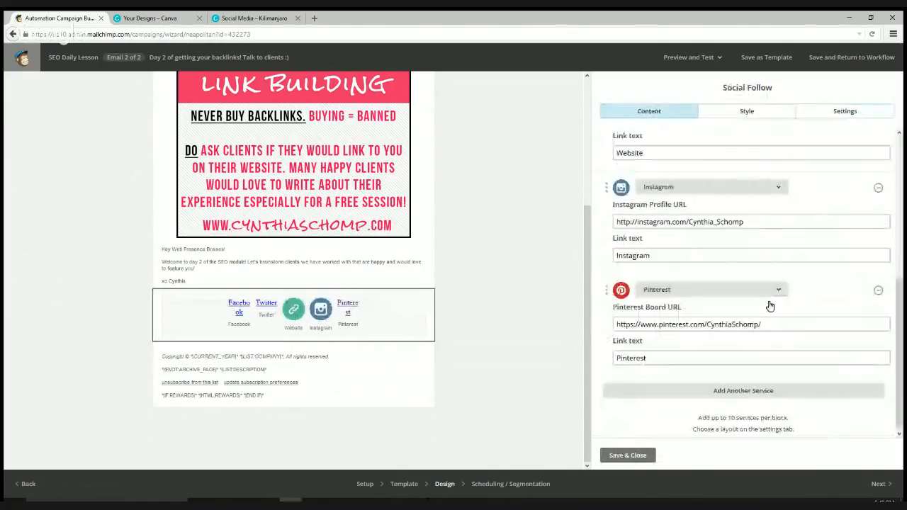
pyautogui.click(740, 389)
pyautogui.scroll(-1, 729, 397)
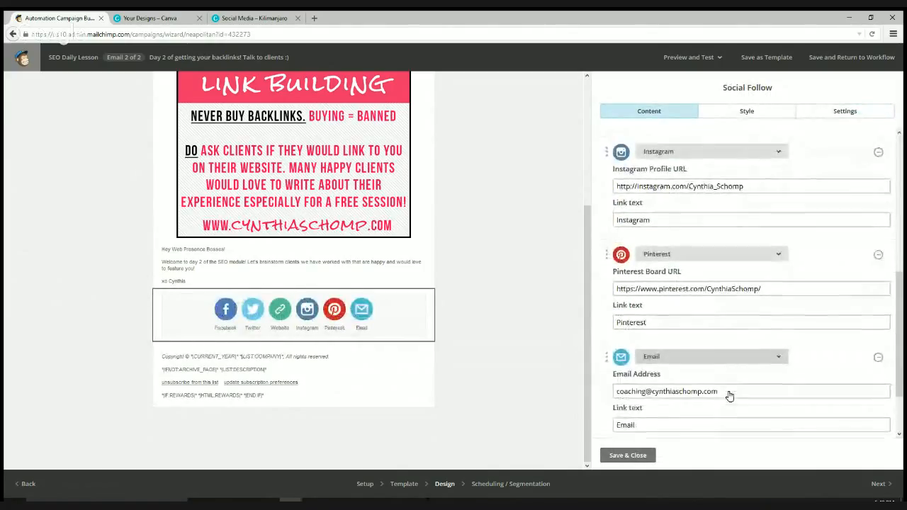
pyautogui.click(686, 358)
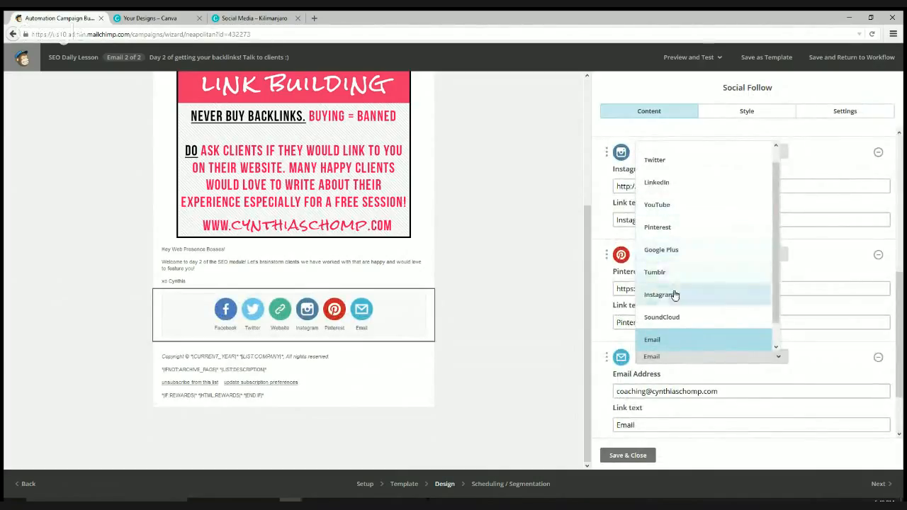
pyautogui.click(658, 205)
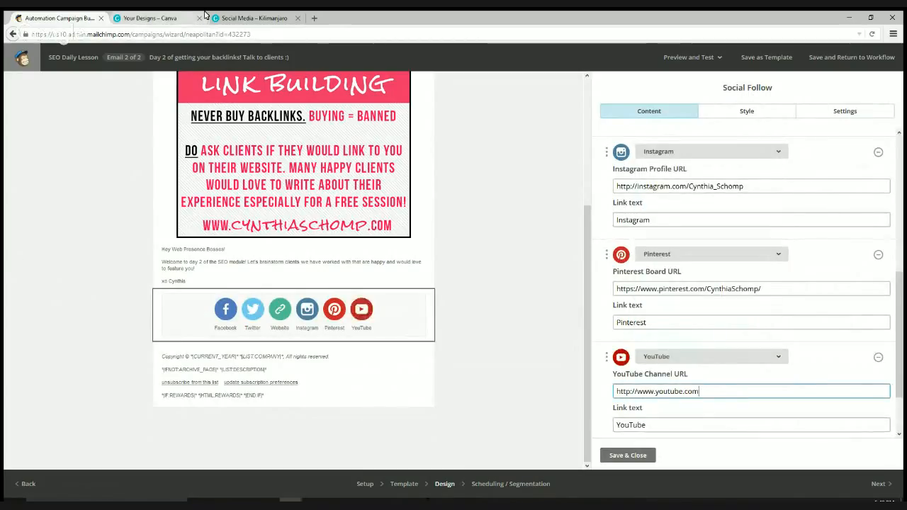
pyautogui.hotkey('ctrl', 't')
# - Open your YouTube channel page from youtube.com and copy its address, then go to the Canva tab
pyautogui.write('you')
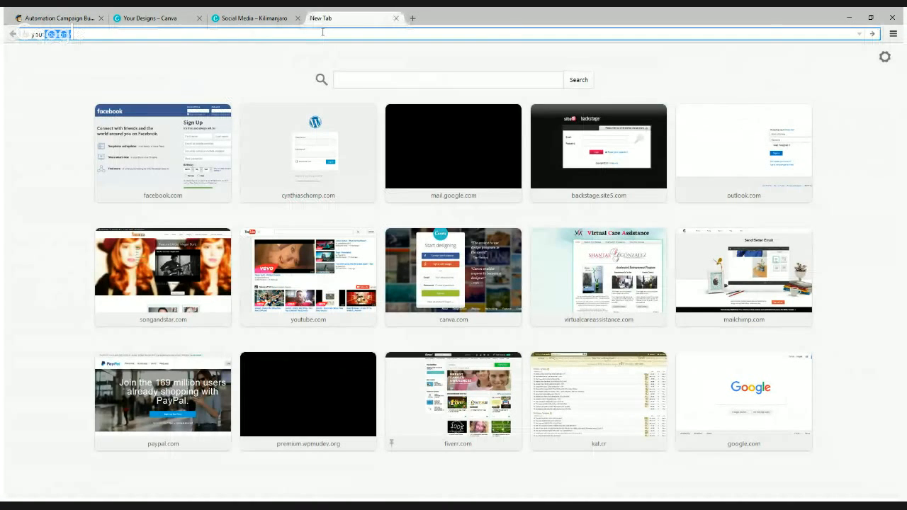
pyautogui.press('Return')
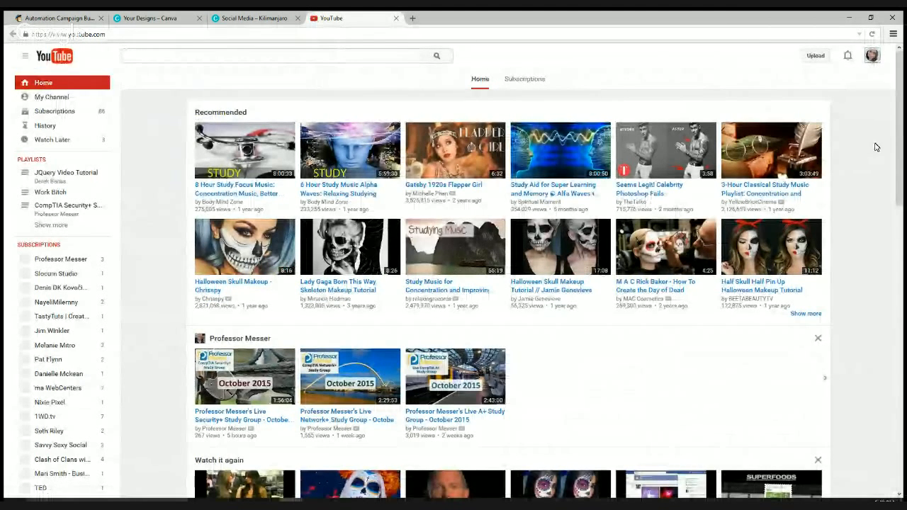
pyautogui.click(42, 99)
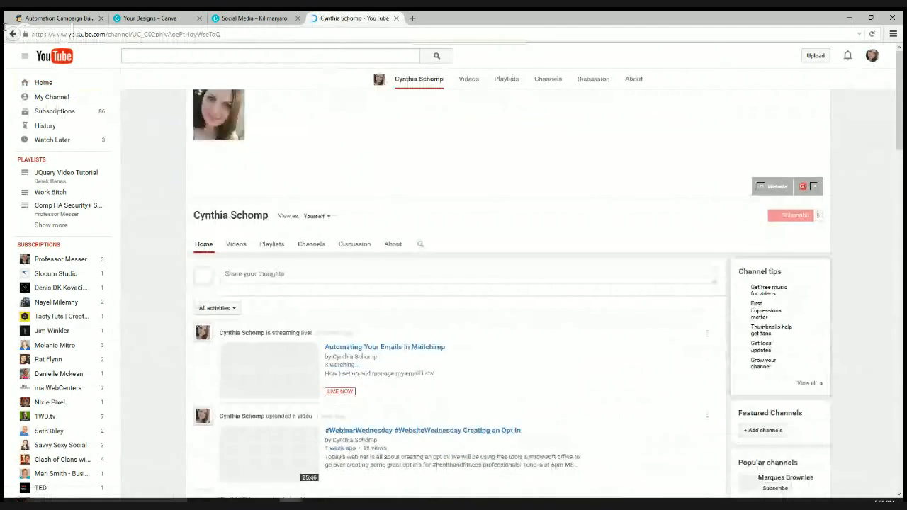
pyautogui.click(22, 34)
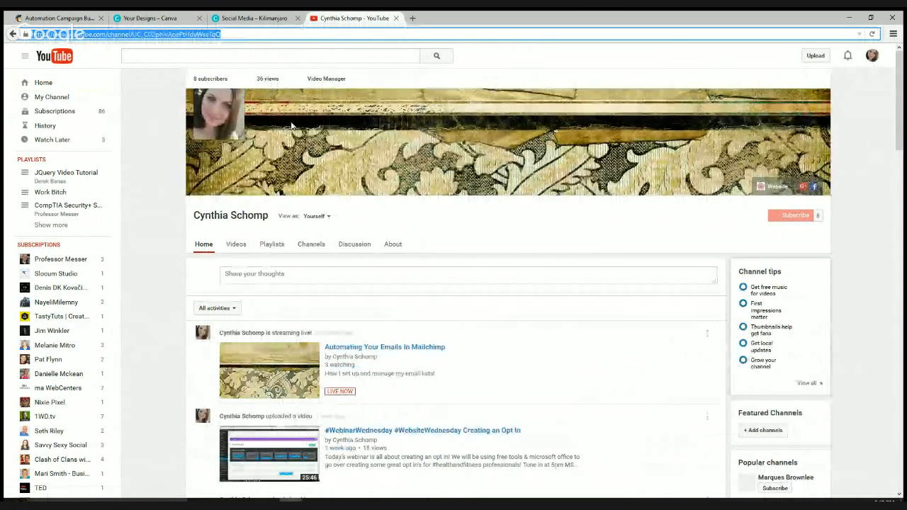
pyautogui.click(152, 20)
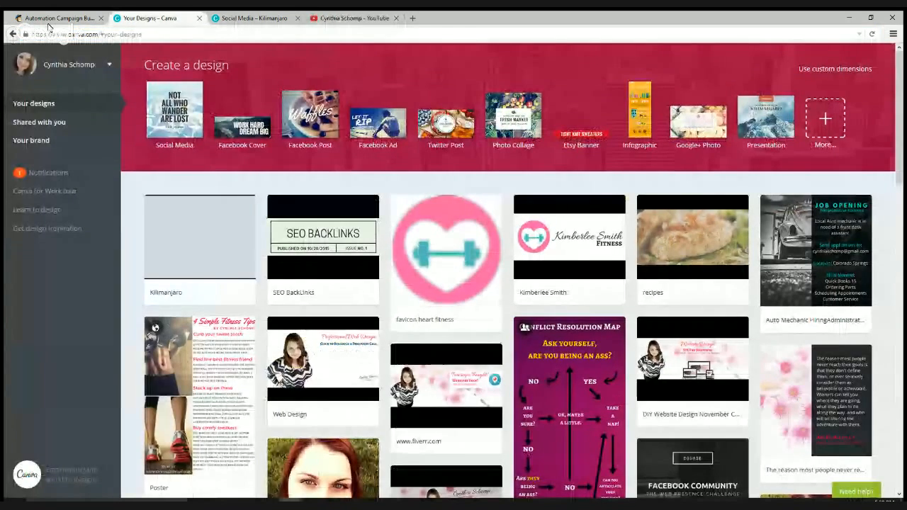
# - Paste the channel address into the YouTube follow link field and save the Social Follow block
pyautogui.click(50, 19)
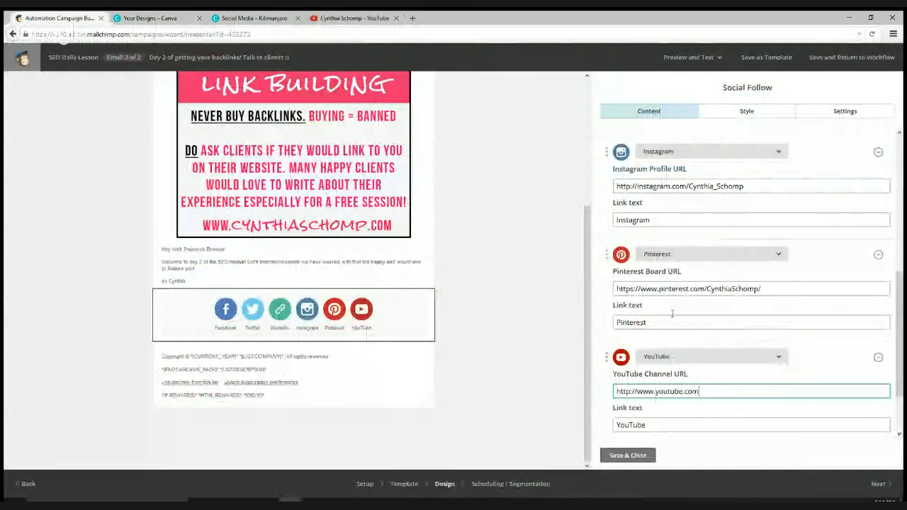
pyautogui.hotkey('ctrl', 'a')
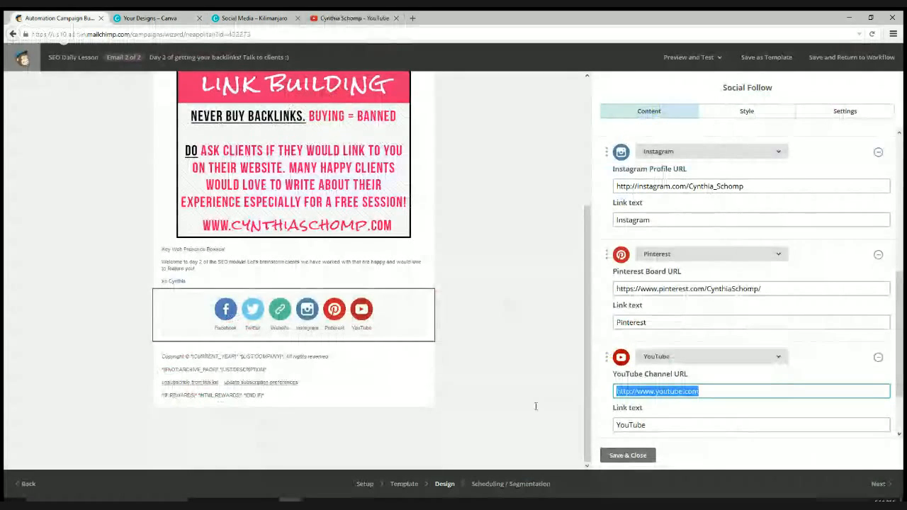
pyautogui.write('https://www.youtube.com/channel/UC_C02phivAoePtHdyWseTqQ')
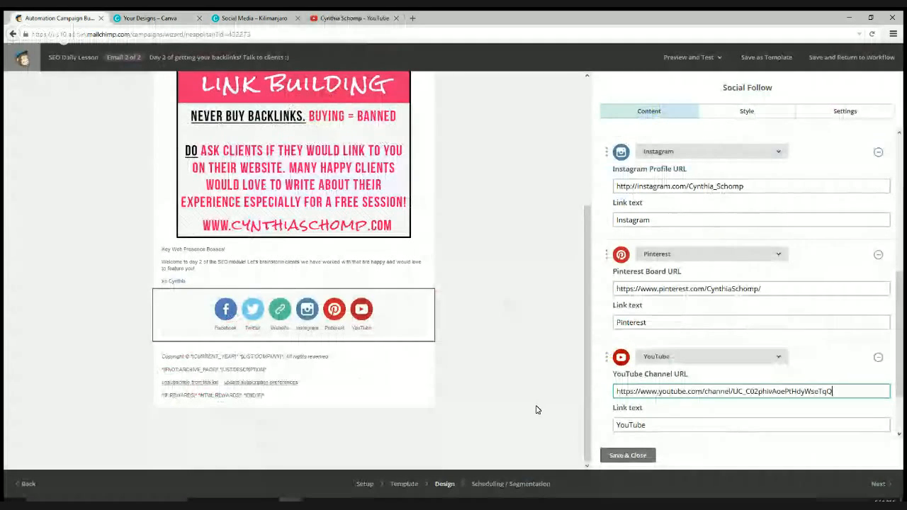
pyautogui.click(629, 456)
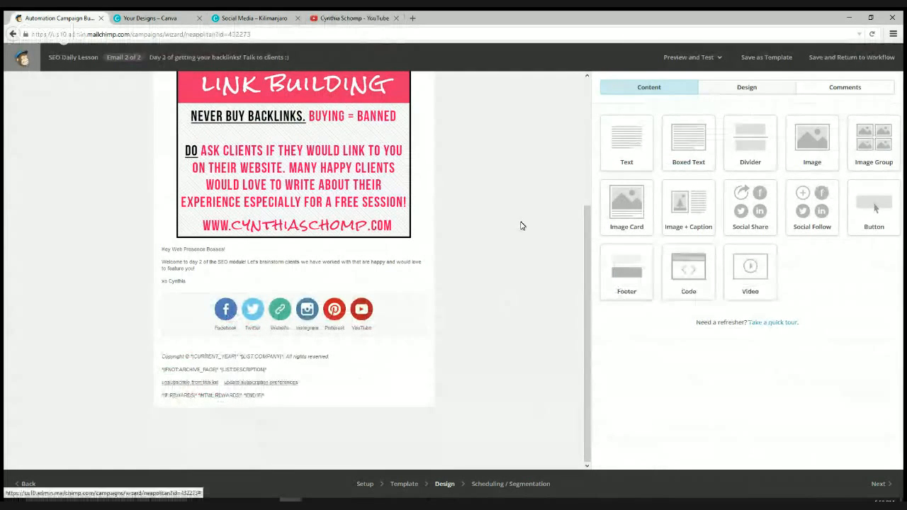
# - Save the Day 2 email design as a template named SEO Backlinks and return to the workflow
pyautogui.scroll(3, 489, 268)
pyautogui.scroll(1, 489, 268)
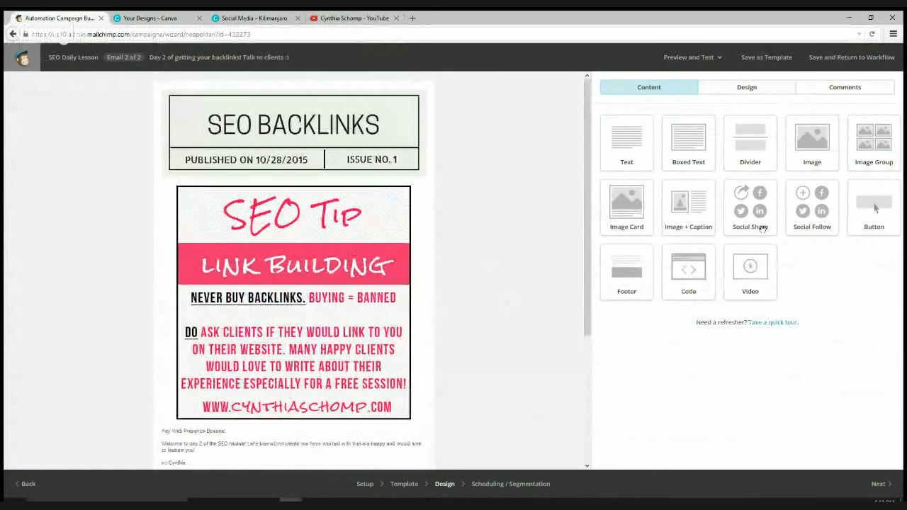
pyautogui.click(761, 57)
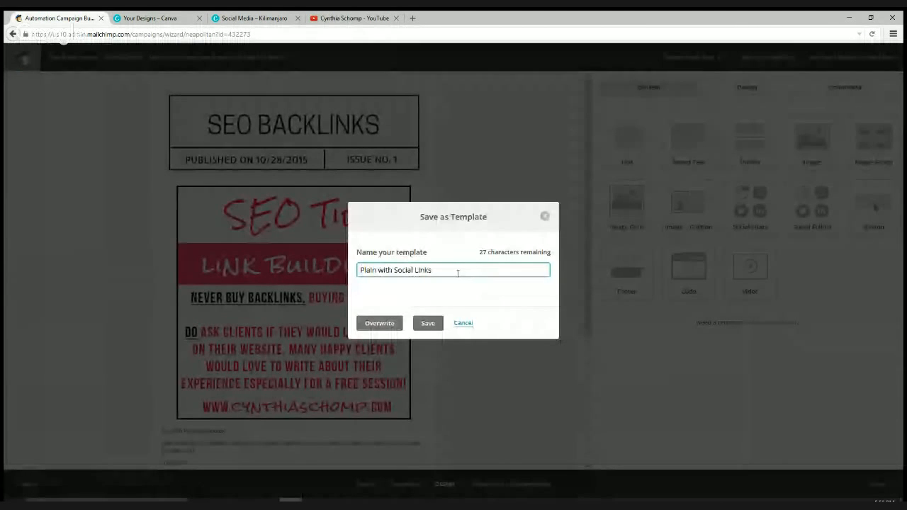
pyautogui.tripleClick(459, 270)
pyautogui.write('WEO')
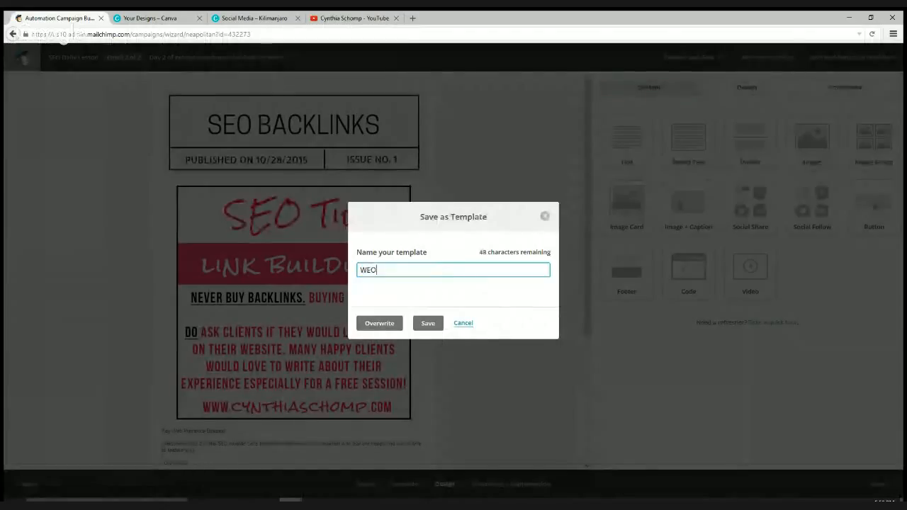
pyautogui.press('BackSpace')
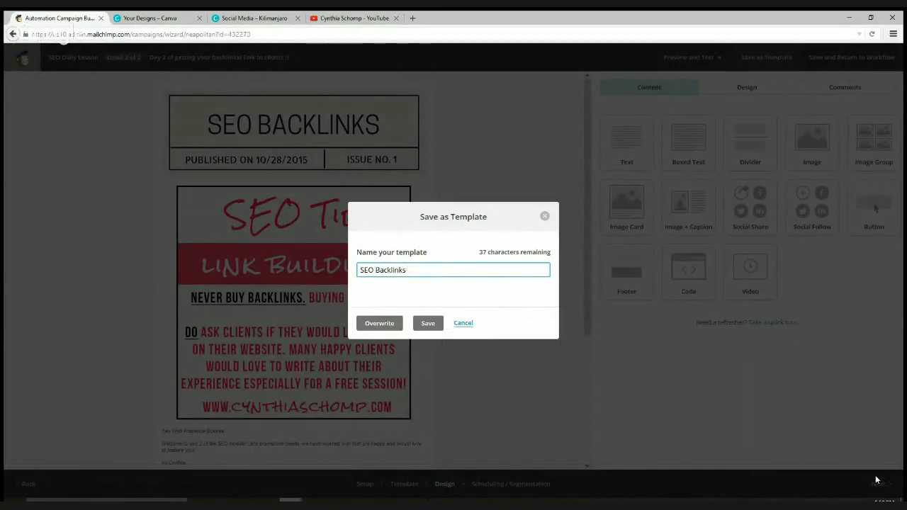
pyautogui.click(429, 324)
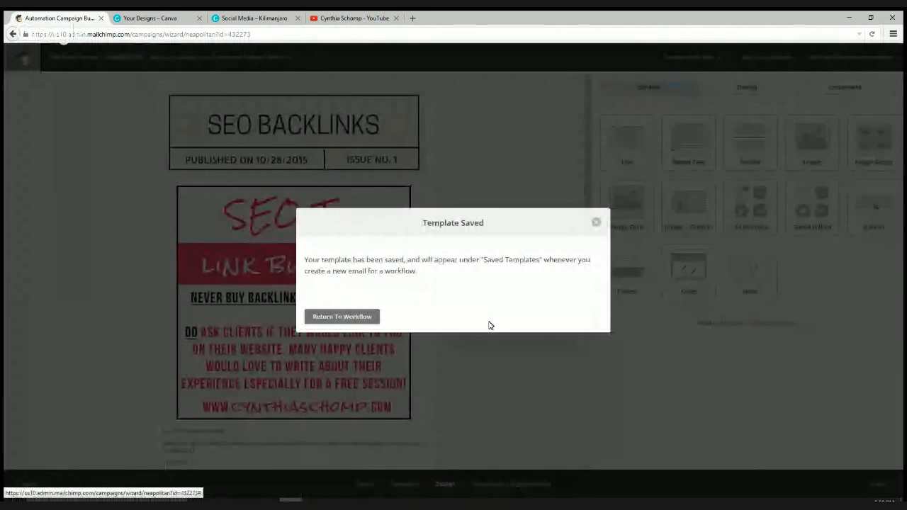
pyautogui.click(342, 317)
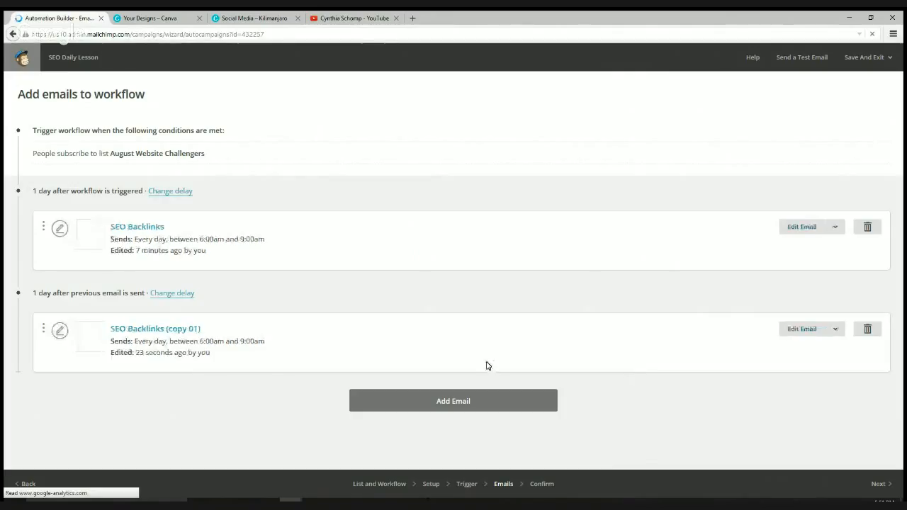
# - Reopen the second email, SEO Backlinks (copy 01), for editing
pyautogui.click(813, 332)
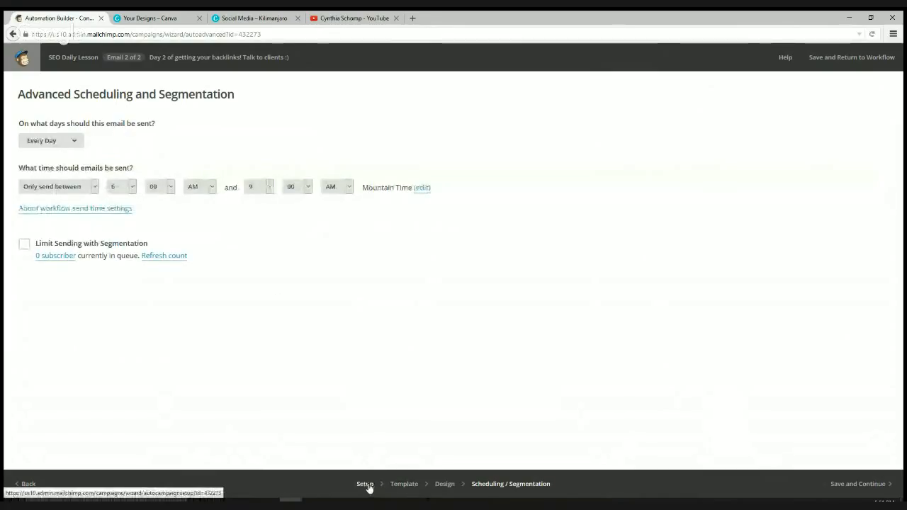
# - Name the second email 'Day 2 of getting your backlinks! Talk to clients :)' and save it
pyautogui.click(366, 485)
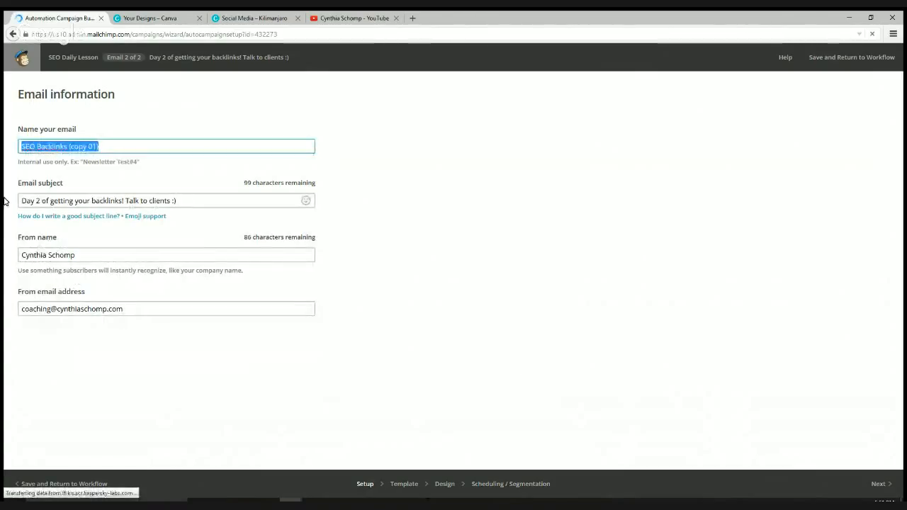
pyautogui.click(94, 202)
pyautogui.tripleClick(94, 201)
pyautogui.hotkey('ctrl', 'c')
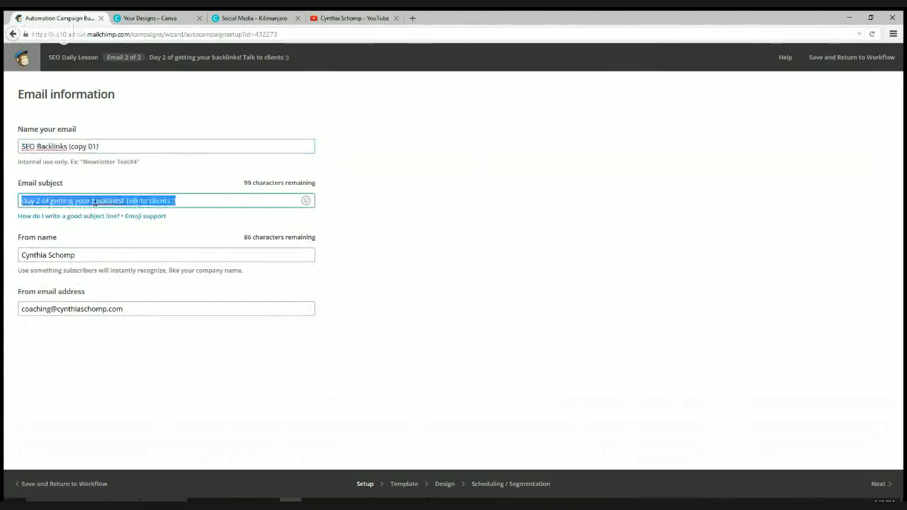
pyautogui.tripleClick(99, 147)
pyautogui.hotkey('ctrl', 'v')
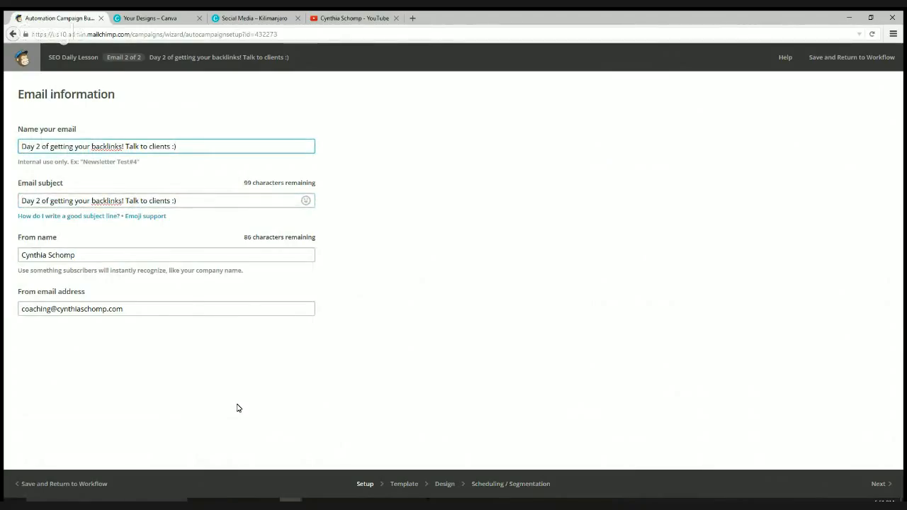
pyautogui.click(529, 484)
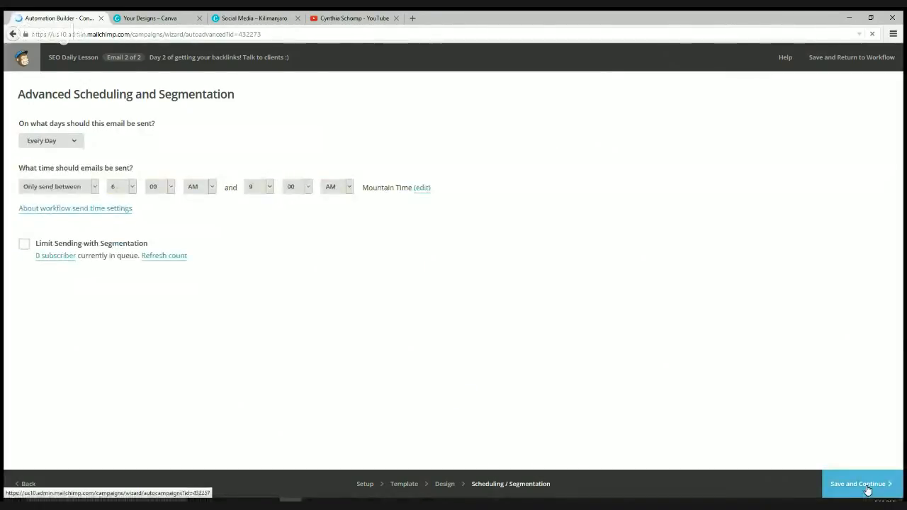
pyautogui.click(865, 488)
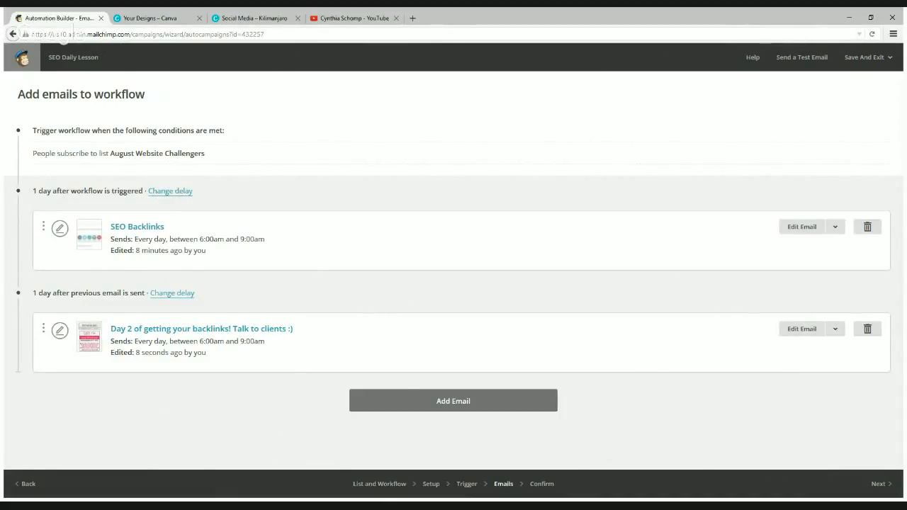
# - Review the workflow, now listing SEO Backlinks and the Day 2 backlinks email
pyautogui.moveTo(290, 503)
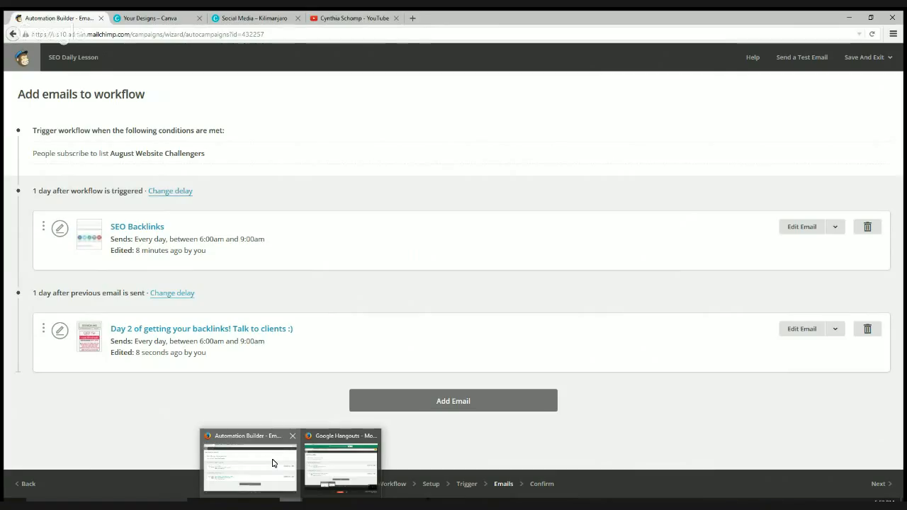
# - Load facebook.com/groups/tbwordpress in the YouTube tab, browse the group page, and select its address
pyautogui.click(354, 18)
pyautogui.click(415, 33)
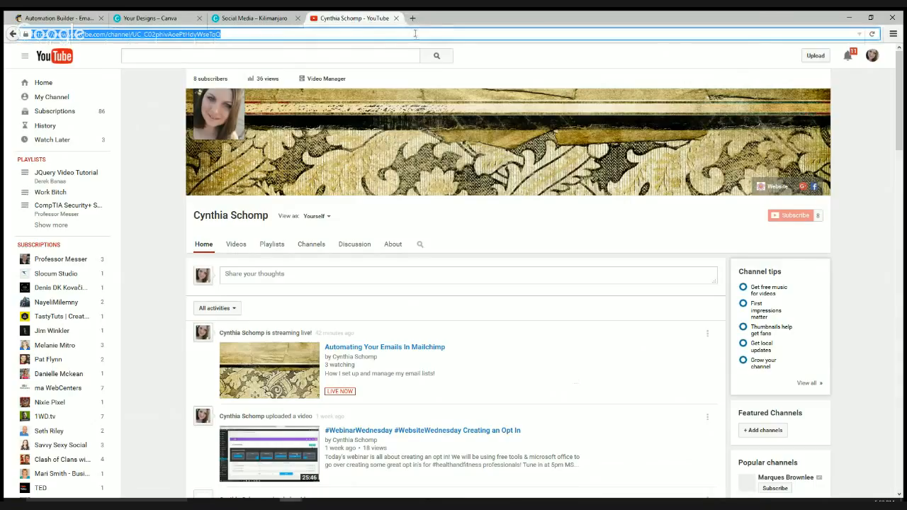
pyautogui.write('facebook')
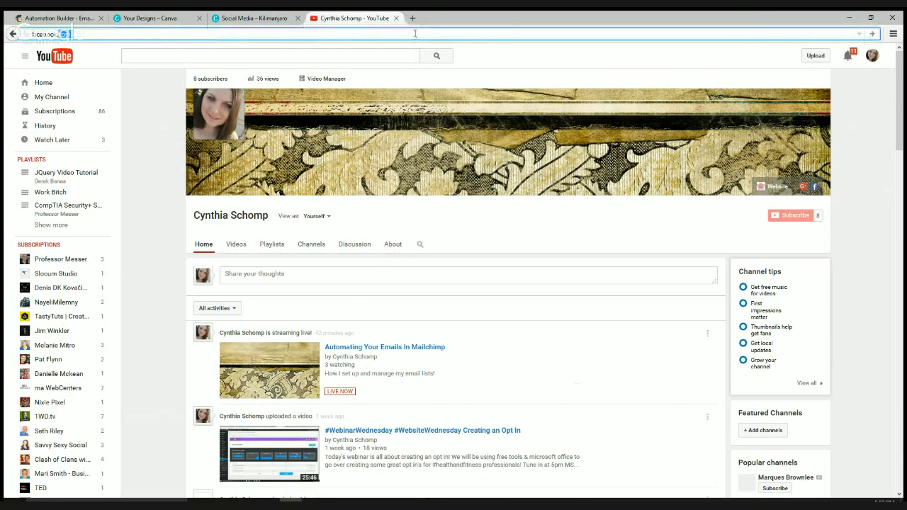
pyautogui.write('.com/groups/')
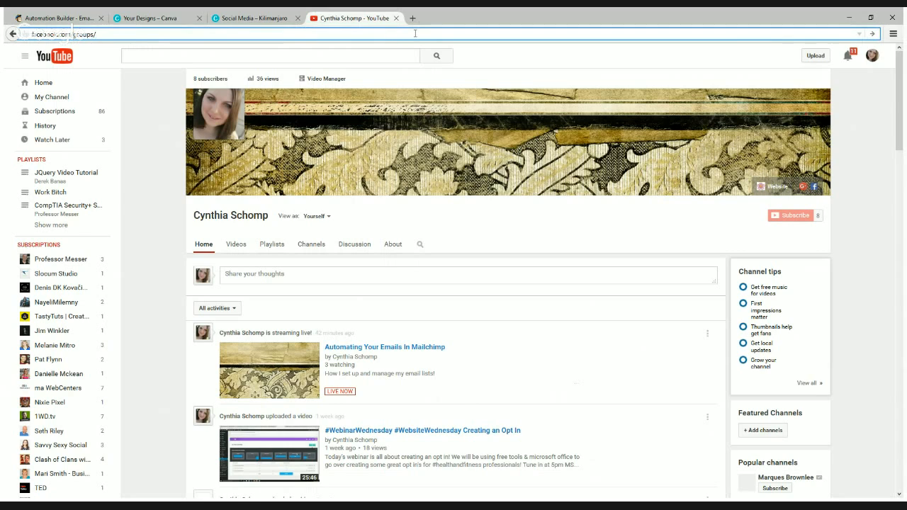
pyautogui.write('tbbwordp')
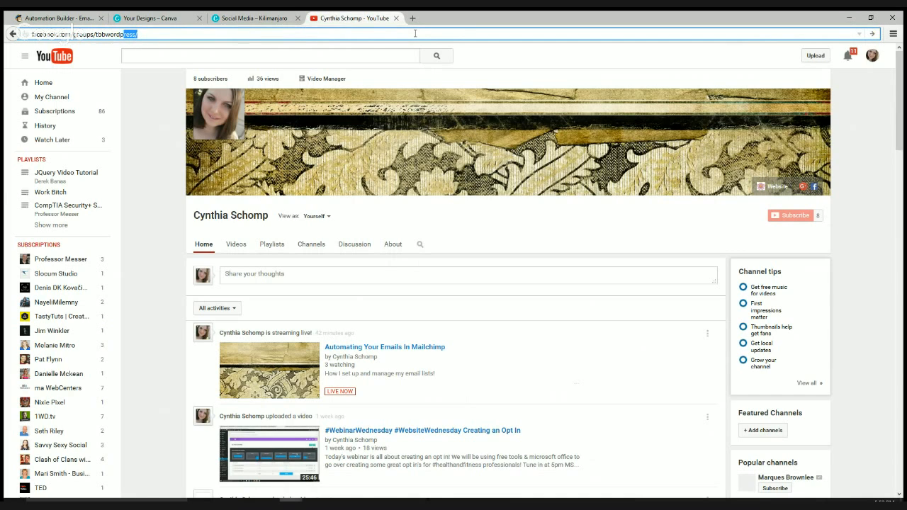
pyautogui.write('ress/')
pyautogui.press('Return')
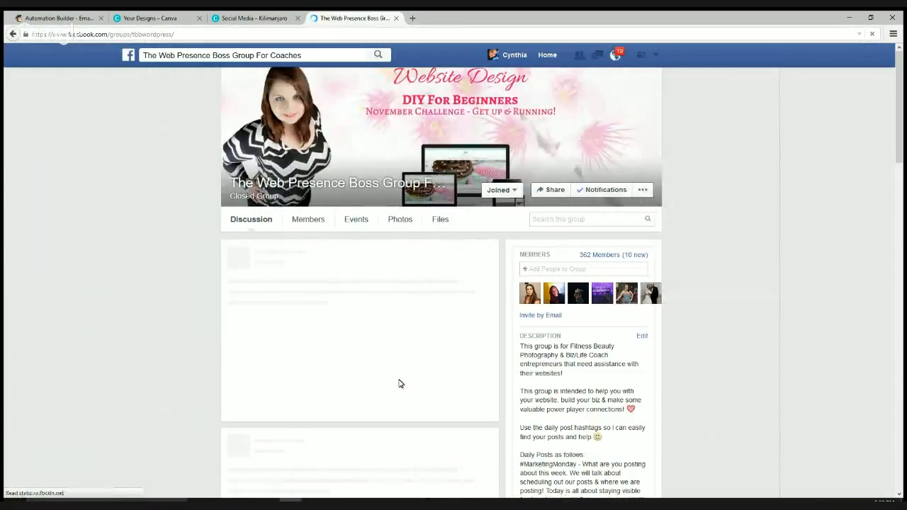
pyautogui.scroll(-2, 398, 382)
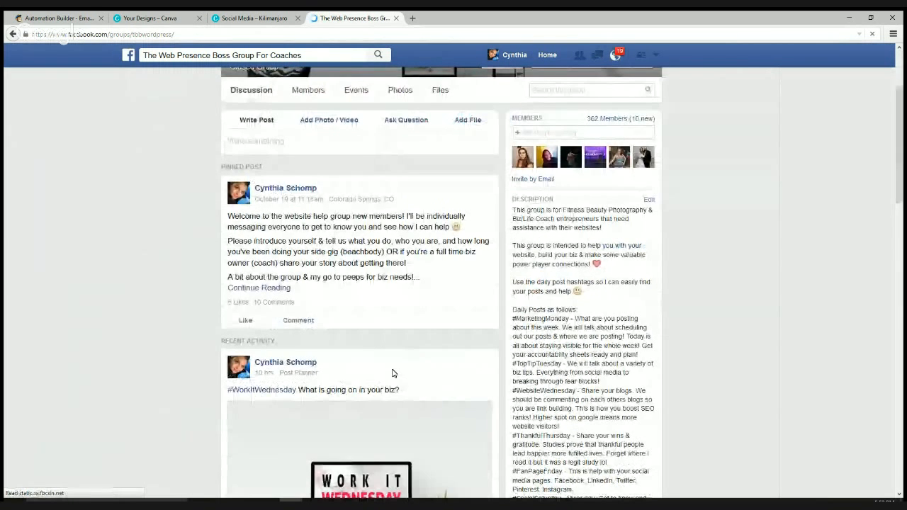
pyautogui.scroll(-2, 393, 374)
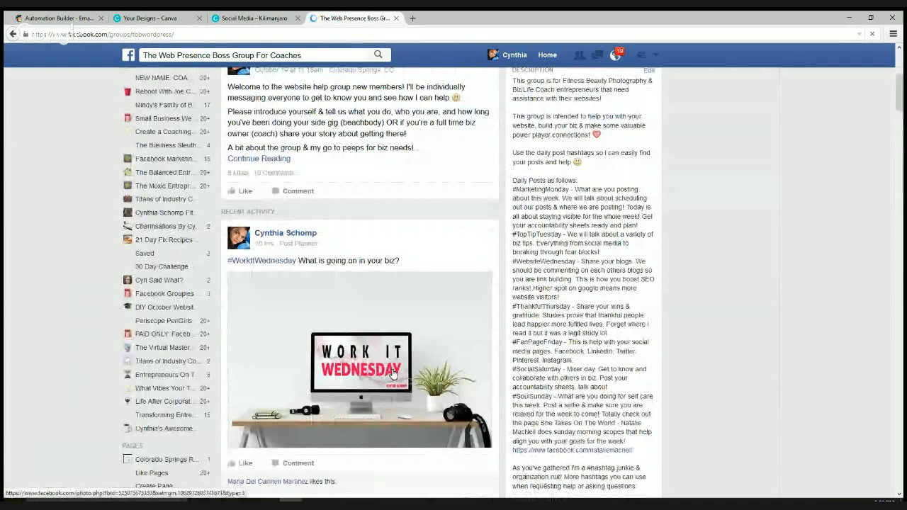
pyautogui.scroll(4, 393, 373)
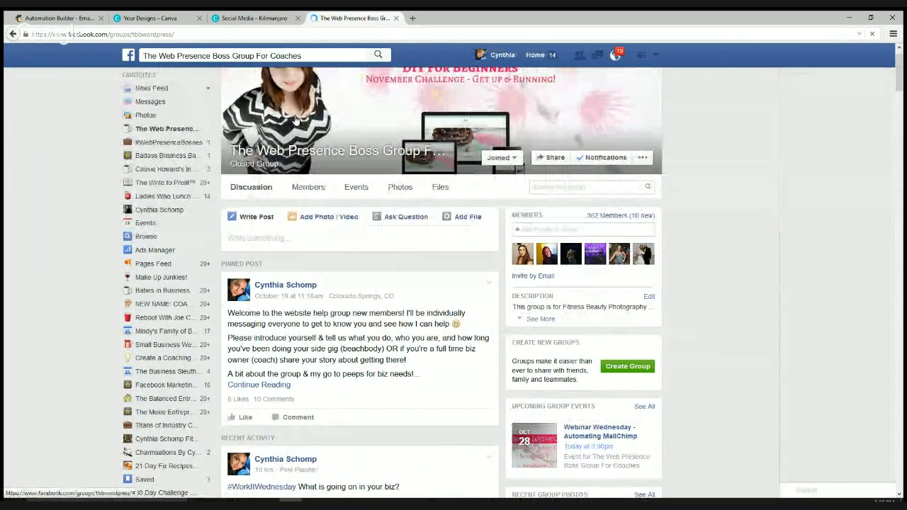
pyautogui.hotkey('ctrl', 'l')
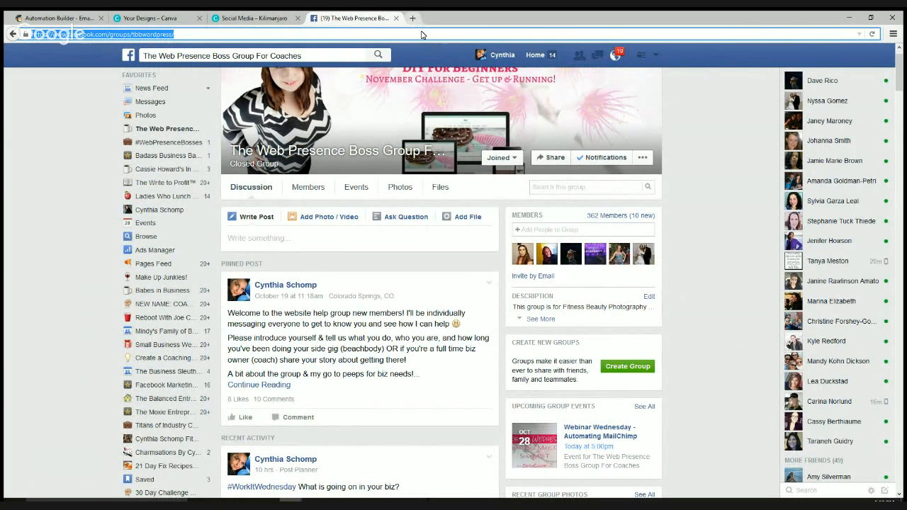
# - Load cynthiaschomp.com/webinar-wednesday in a new tab, then return to the MailChimp workflow
pyautogui.hotkey('ctrl', 't')
pyautogui.write('cynthiaschomp')
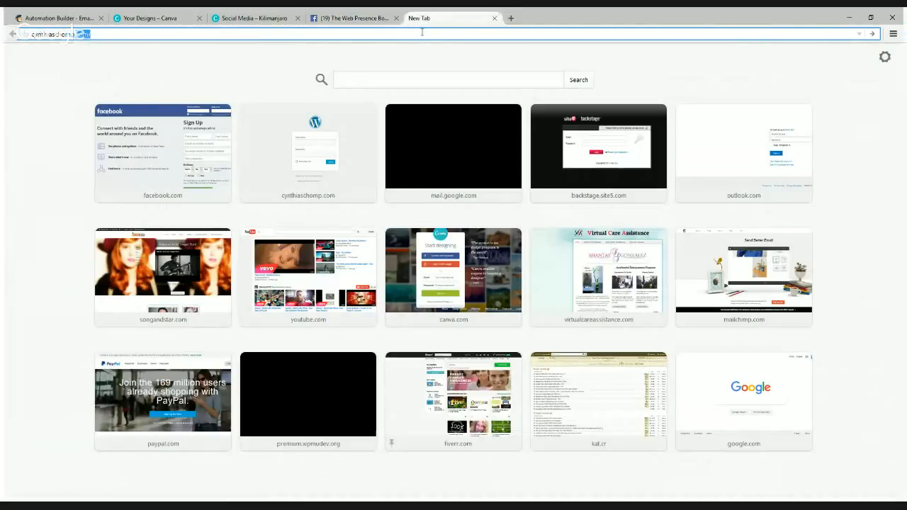
pyautogui.write('.com/webinar-')
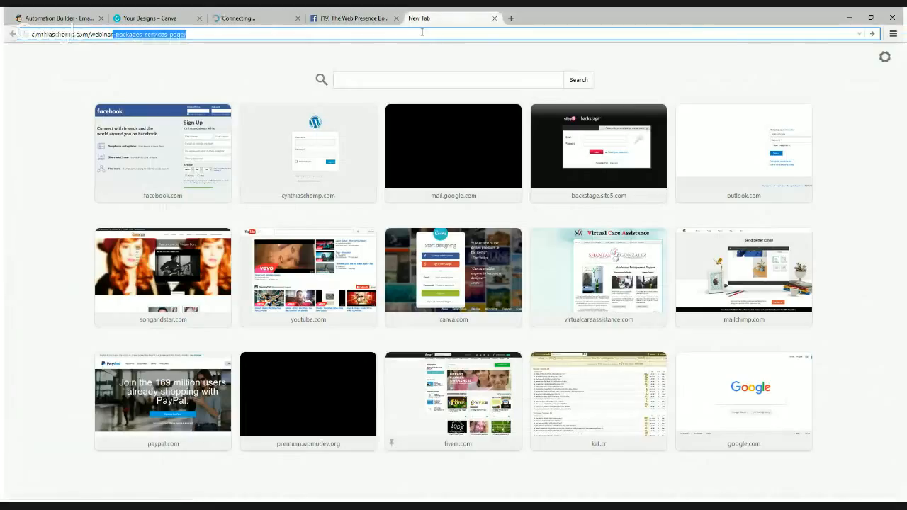
pyautogui.write('wednesday')
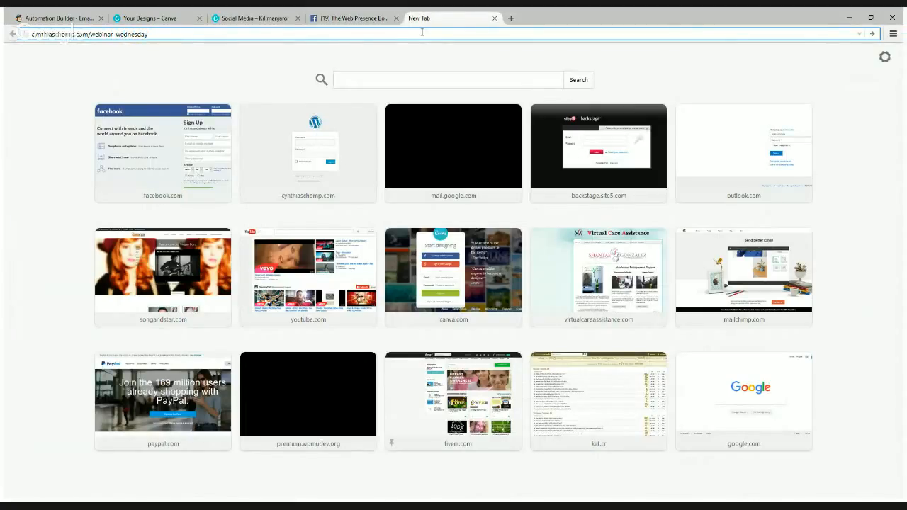
pyautogui.press('Return')
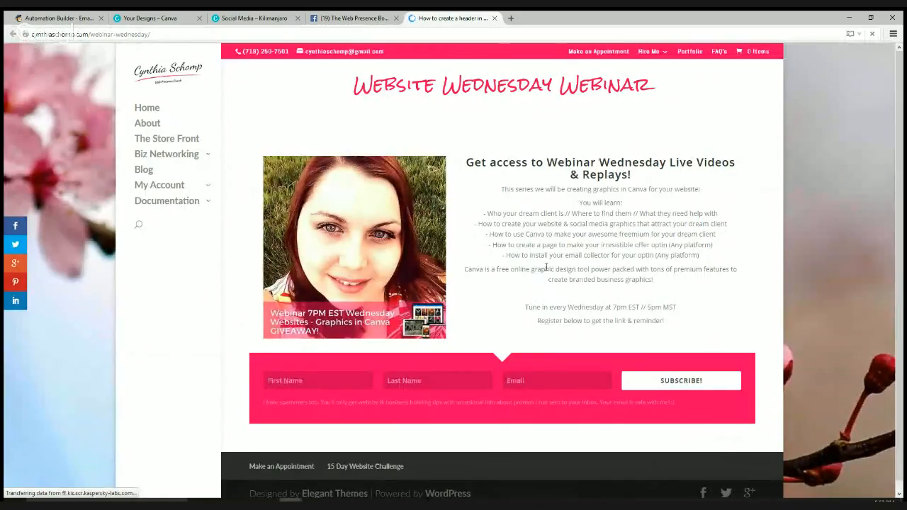
pyautogui.hotkey('ctrl', 'Tab')
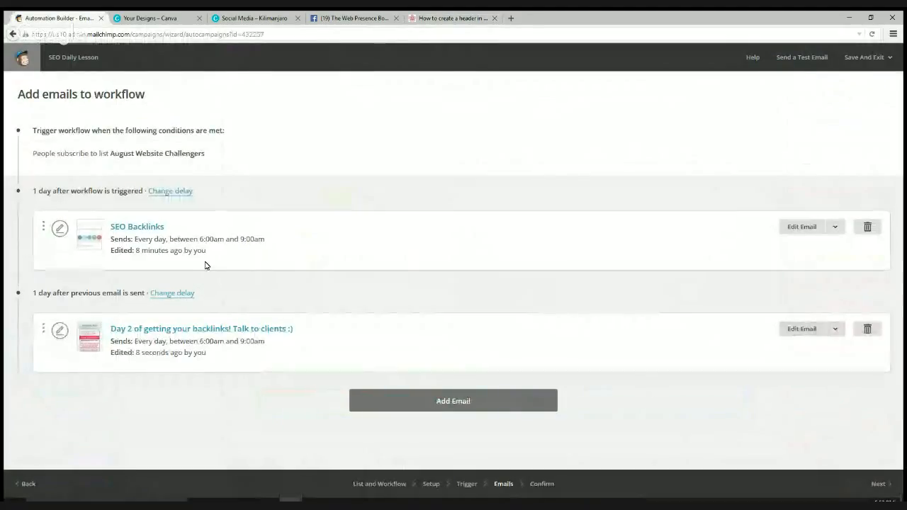
# - Reopen the 'Day 2 of getting your backlinks!' email and move past the template to Design
pyautogui.click(131, 330)
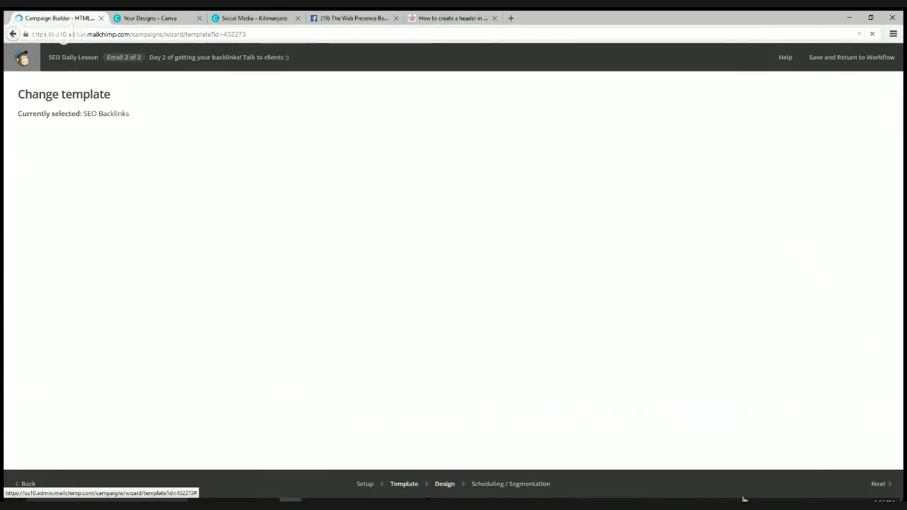
pyautogui.click(879, 487)
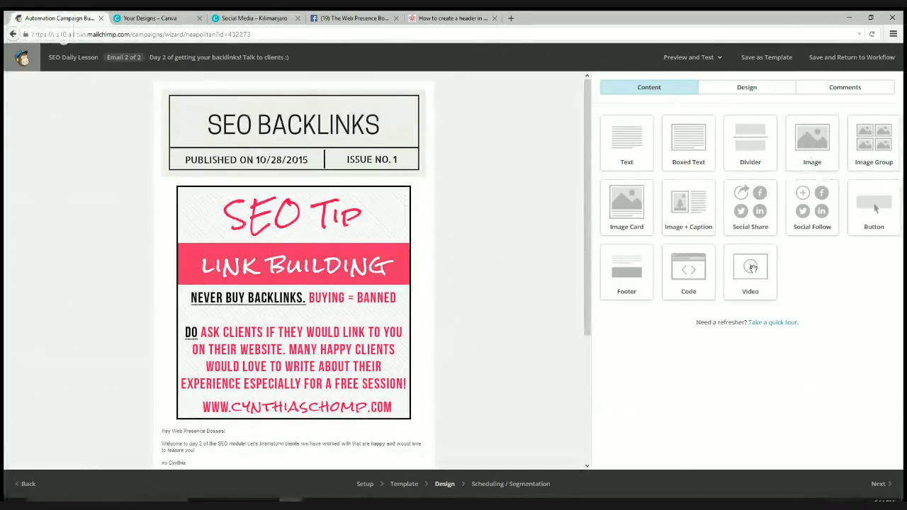
# - Drop a Video block under the SEO BACKLINKS header and focus its Video URL field
pyautogui.moveTo(746, 268); pyautogui.dragTo(390, 200)
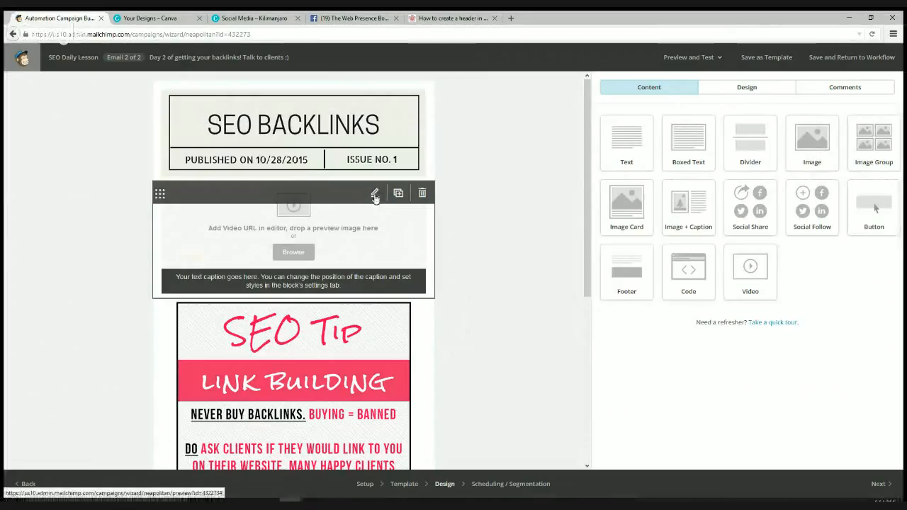
pyautogui.click(298, 255)
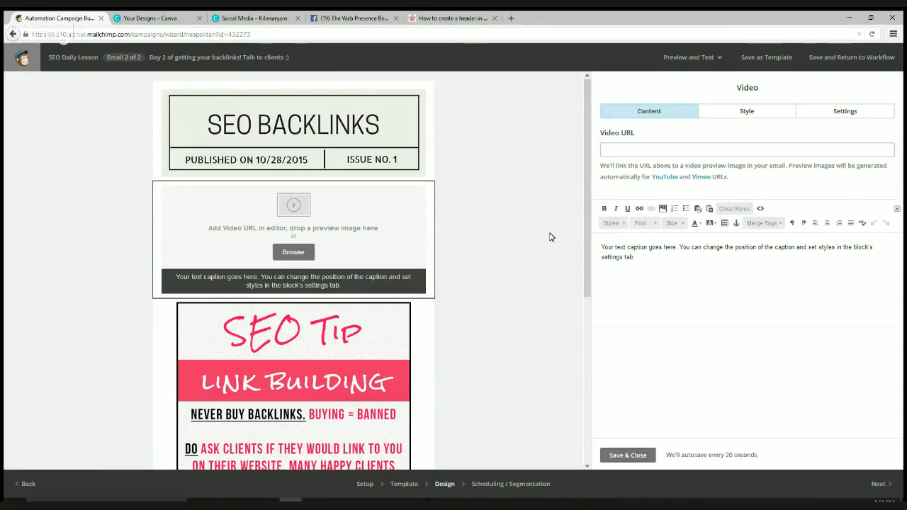
pyautogui.click(645, 148)
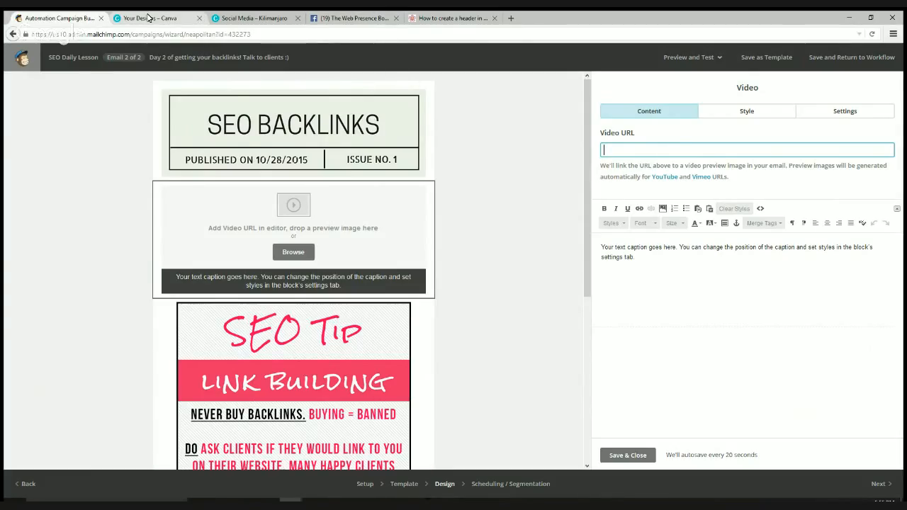
# - Check the Website Wednesday Webinar page's address, then bring the Facebook group page back
pyautogui.click(243, 15)
pyautogui.click(446, 18)
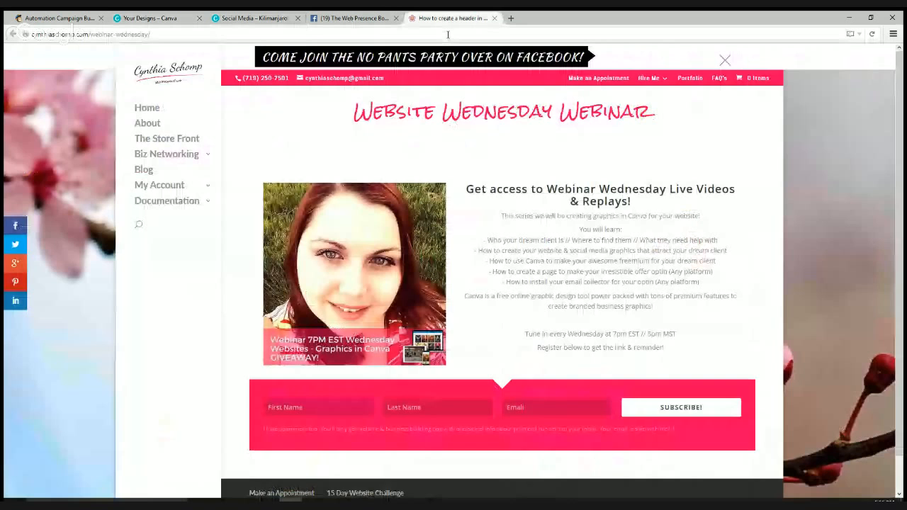
pyautogui.click(448, 34)
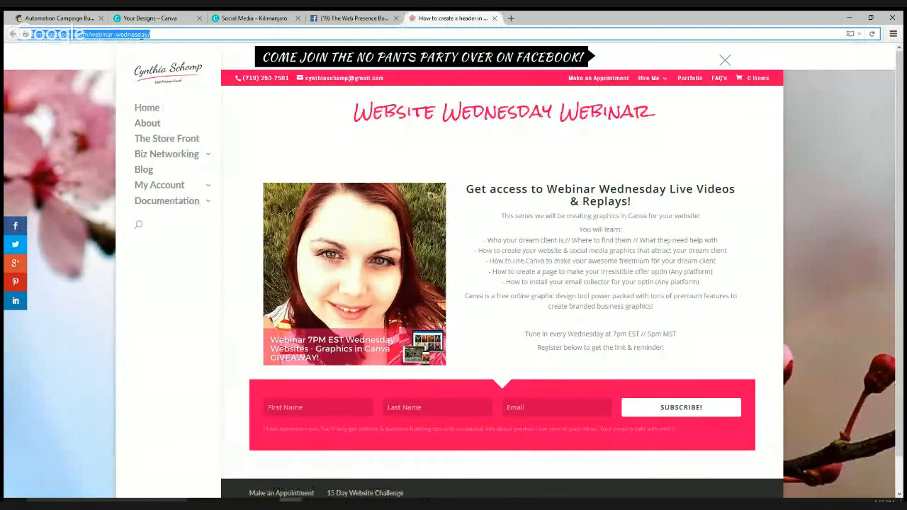
pyautogui.click(824, 158)
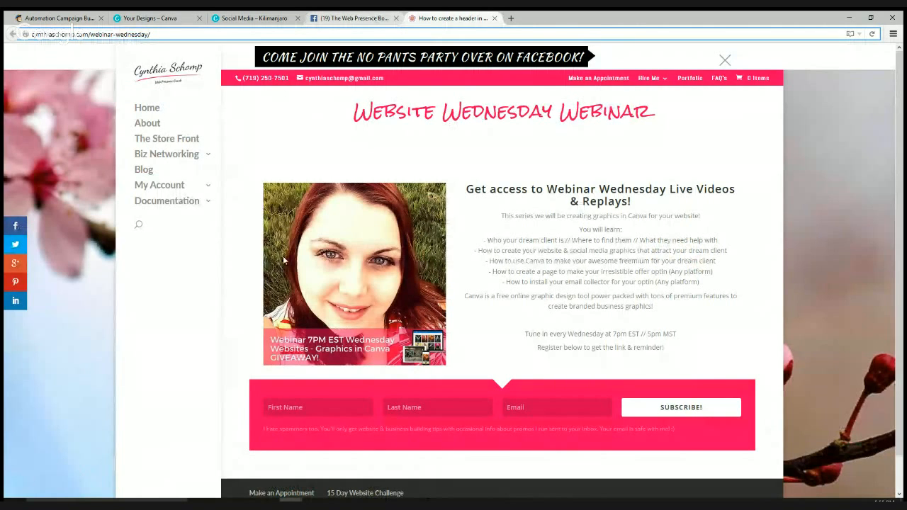
pyautogui.hotkey('ctrl', 'shift', 'Tab')
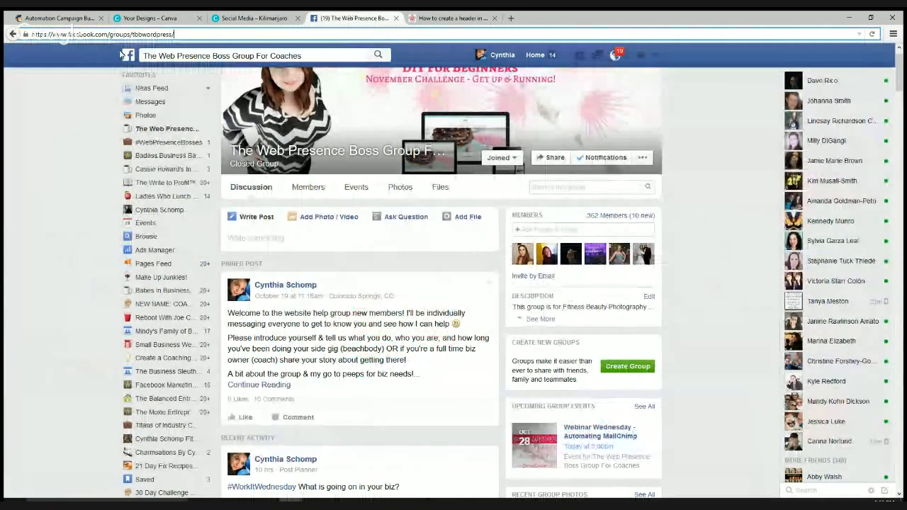
pyautogui.moveTo(102, 34); pyautogui.dragTo(131, 34)
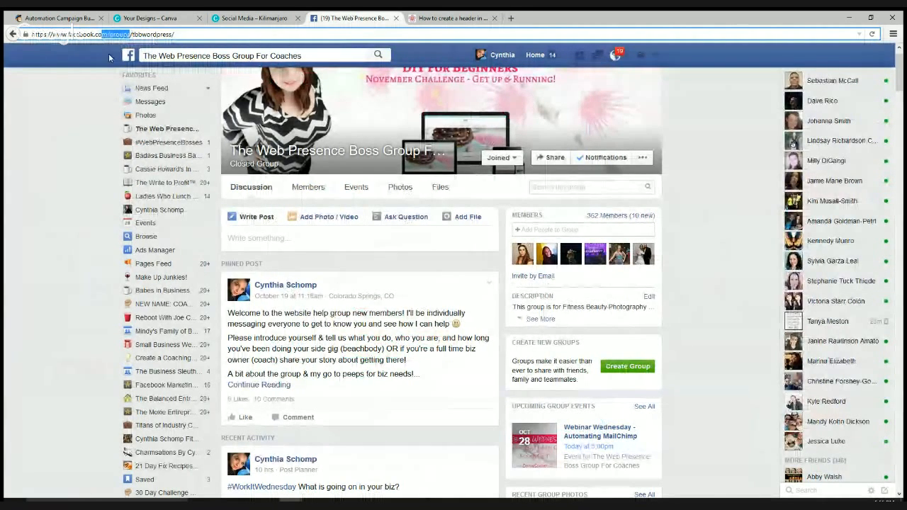
pyautogui.click(131, 34)
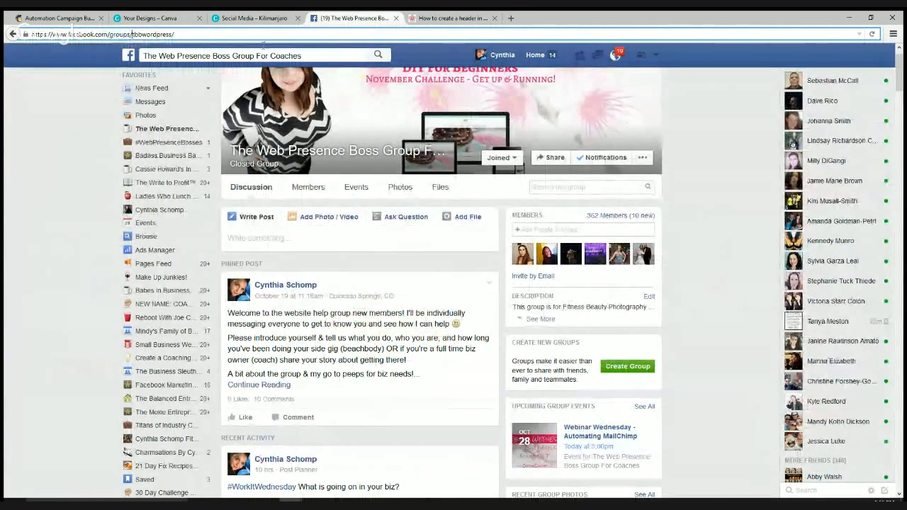
pyautogui.hotkey('shift', 'End')
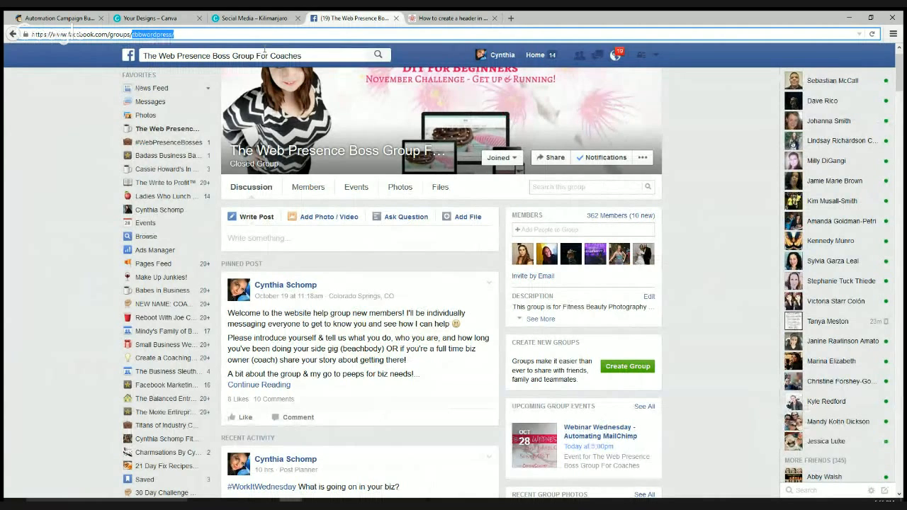
pyautogui.click(70, 259)
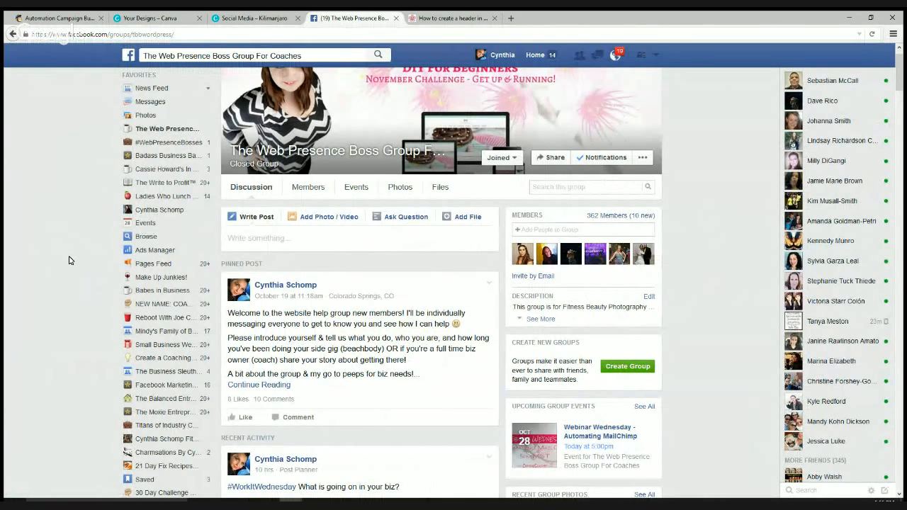
pyautogui.scroll(-4, 313, 228)
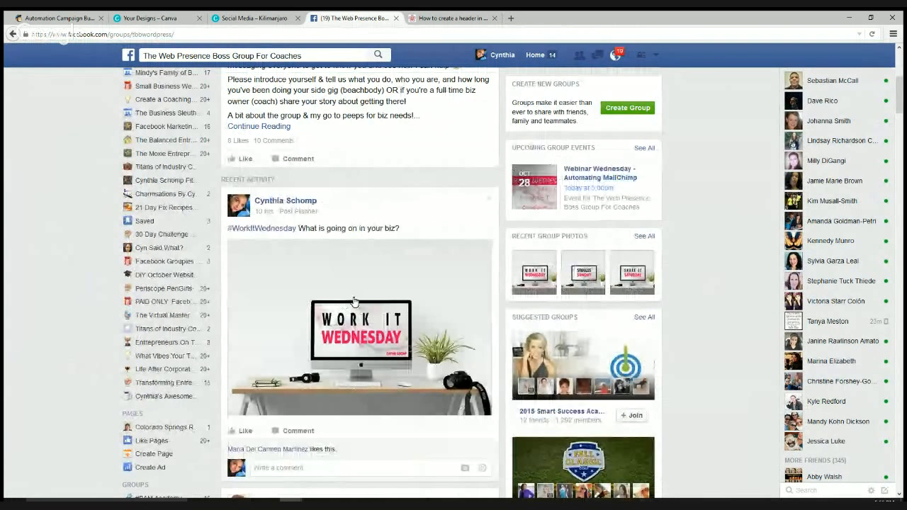
pyautogui.scroll(3, 355, 301)
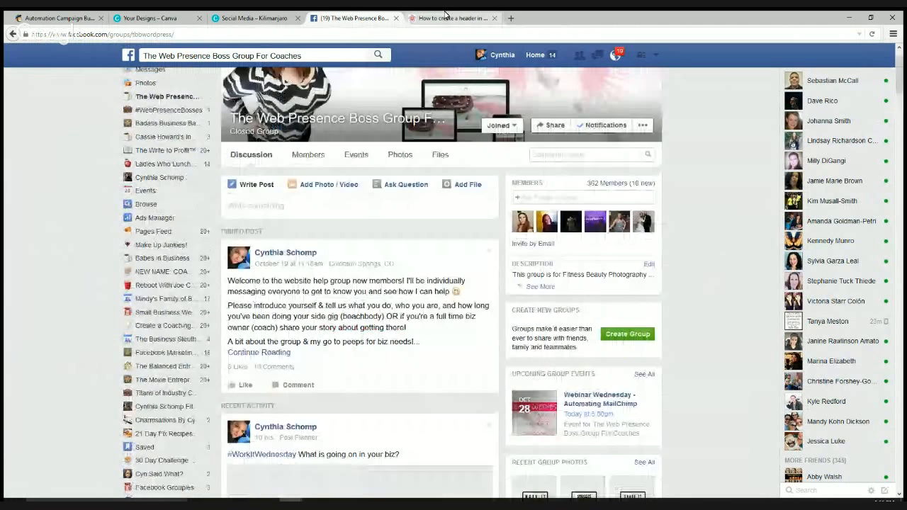